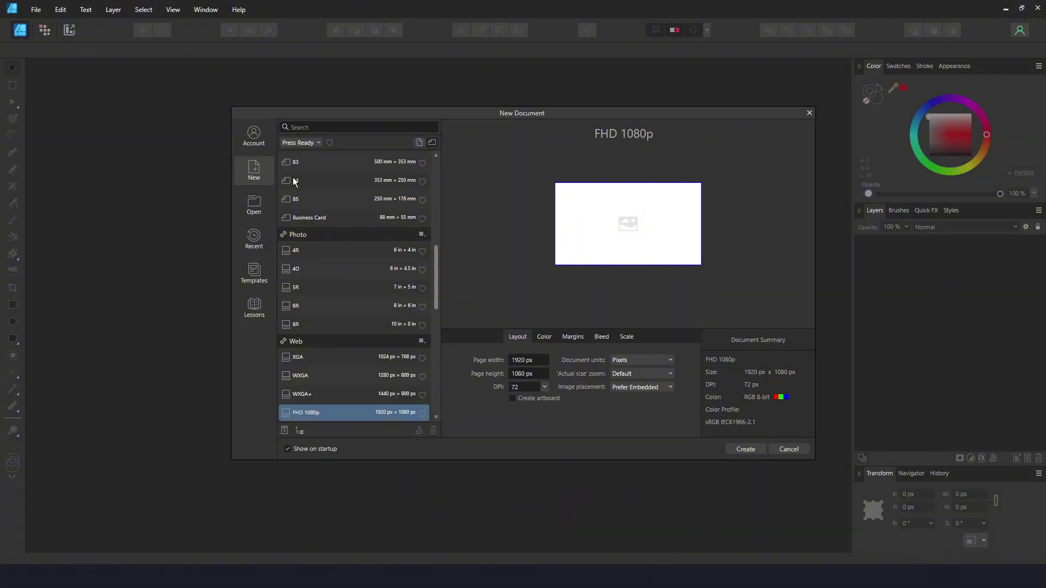
Create a new document with a page width of 1080 px, keeping the 1080 px height.
click(529, 360)
text(1080)
click(743, 448)
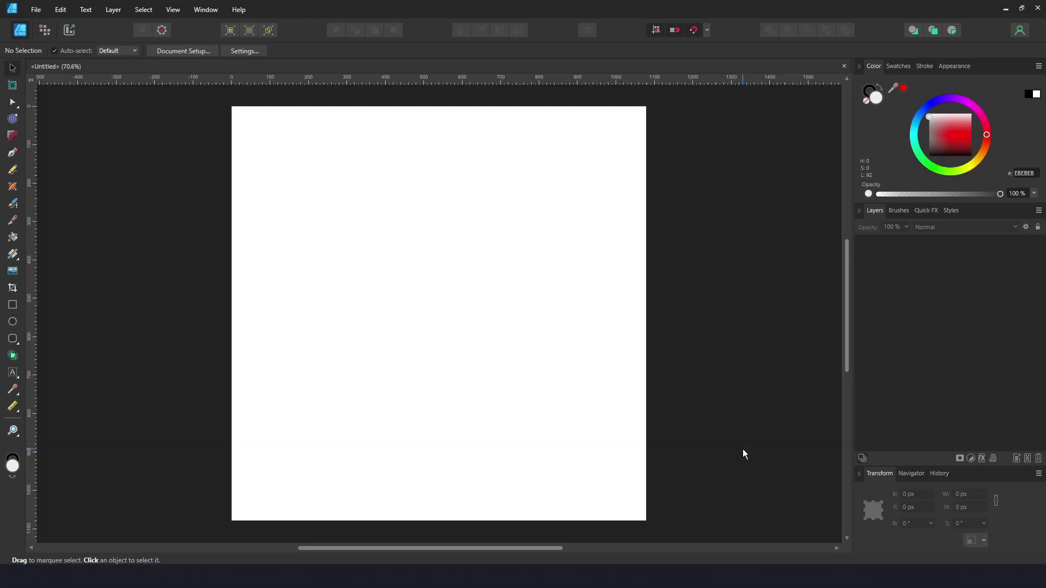
scroll(483, 351, down, 1)
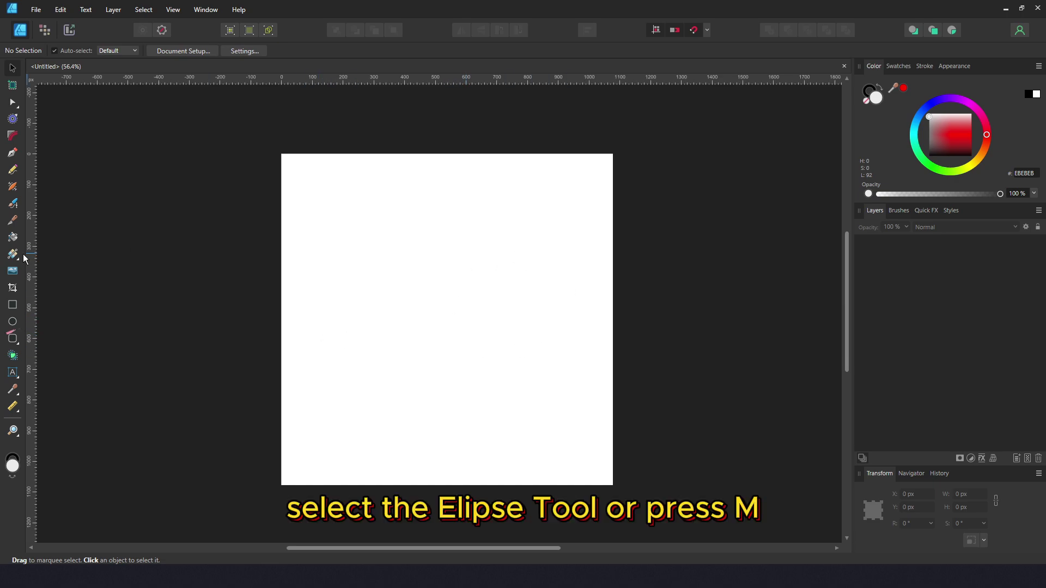
Draw a black circle about 570 px in diameter, centred on the page.
click(13, 322)
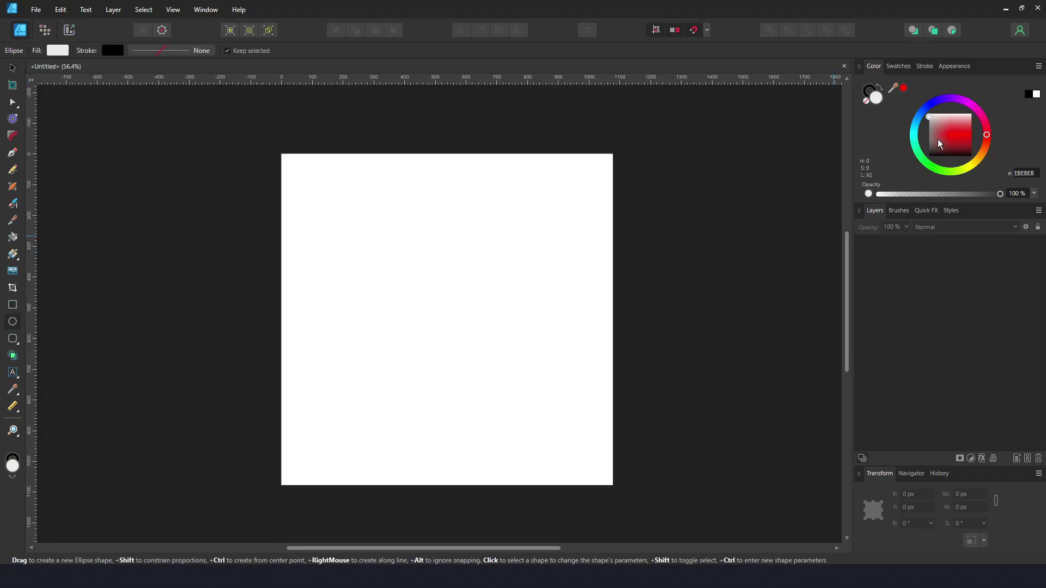
drag(930, 150, 931, 157)
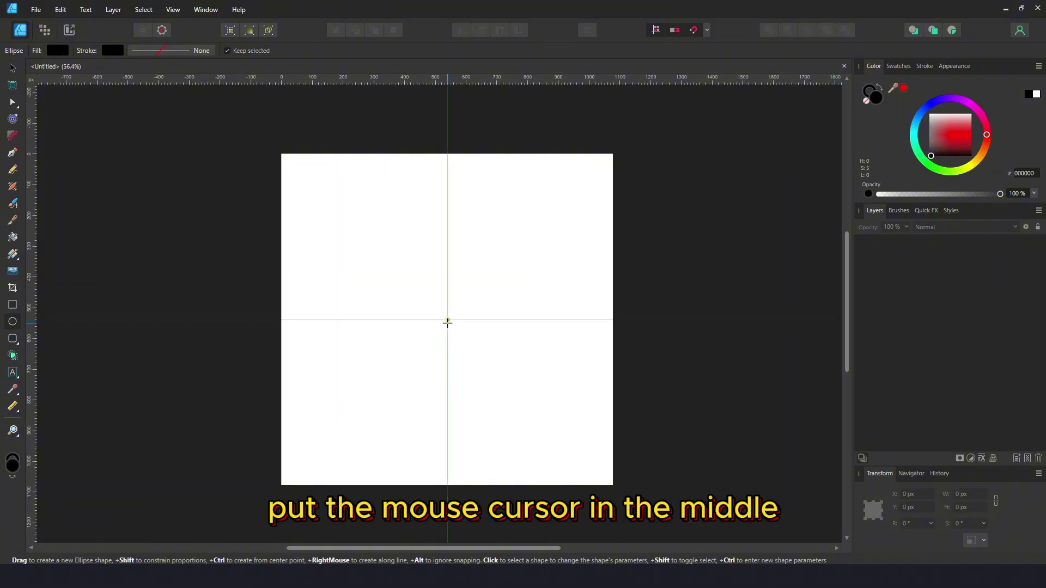
drag(448, 322, 560, 385)
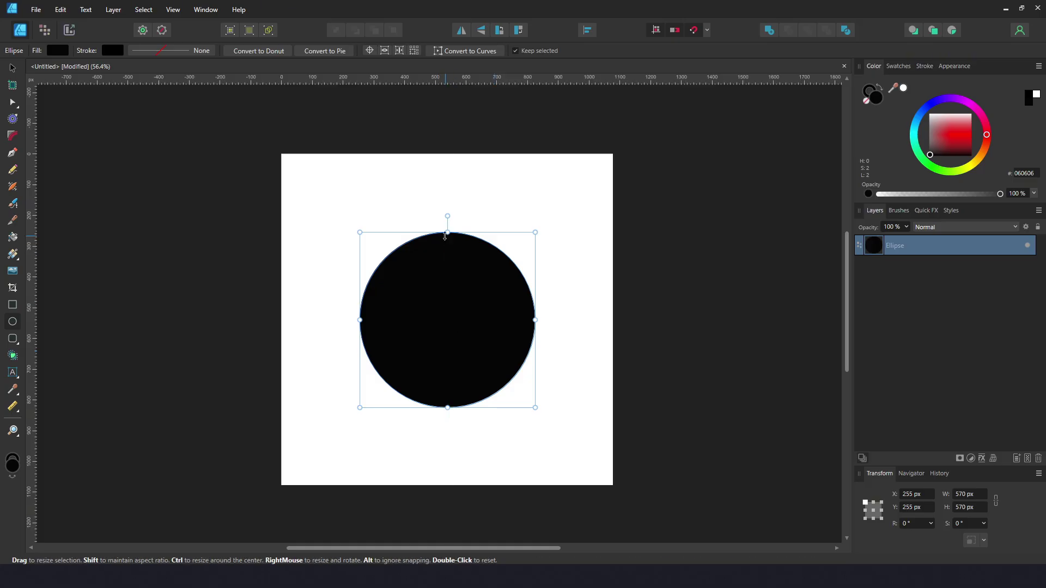
Flatten the circle from its upper edge to about 483 px high and move it straight up to about Y 133 px.
drag(448, 232, 448, 259)
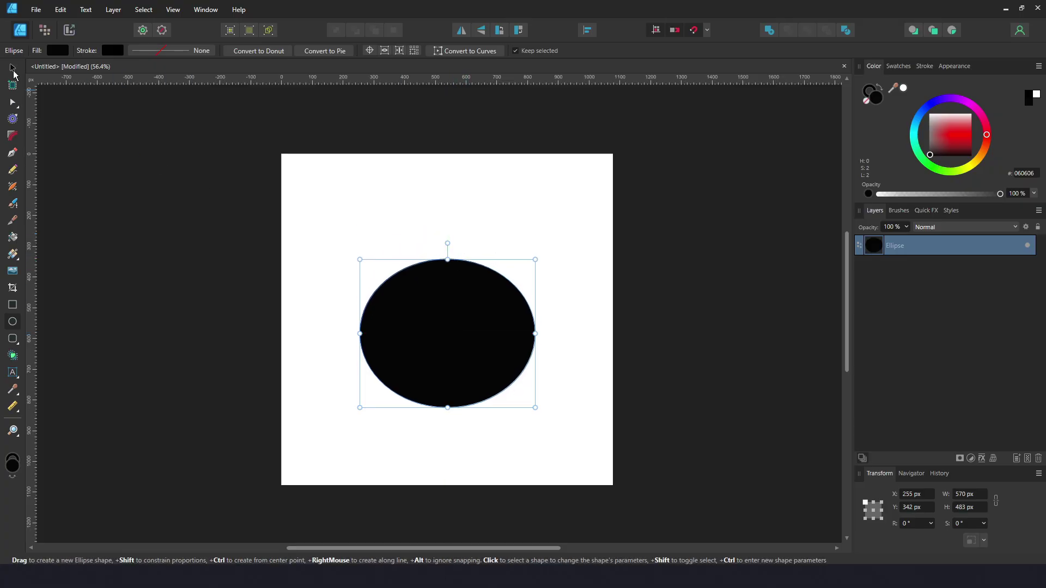
click(12, 68)
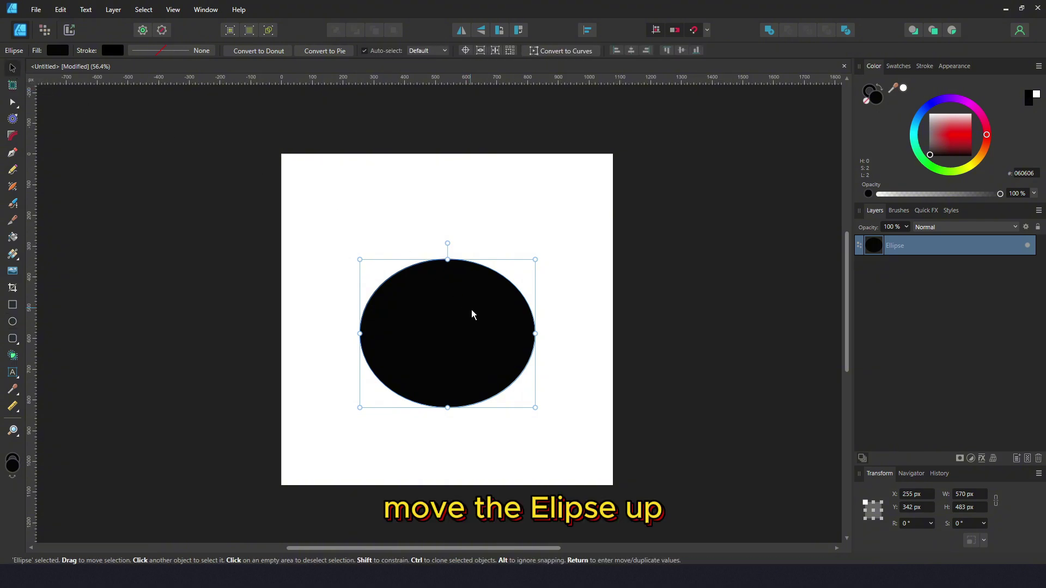
drag(442, 346, 443, 277)
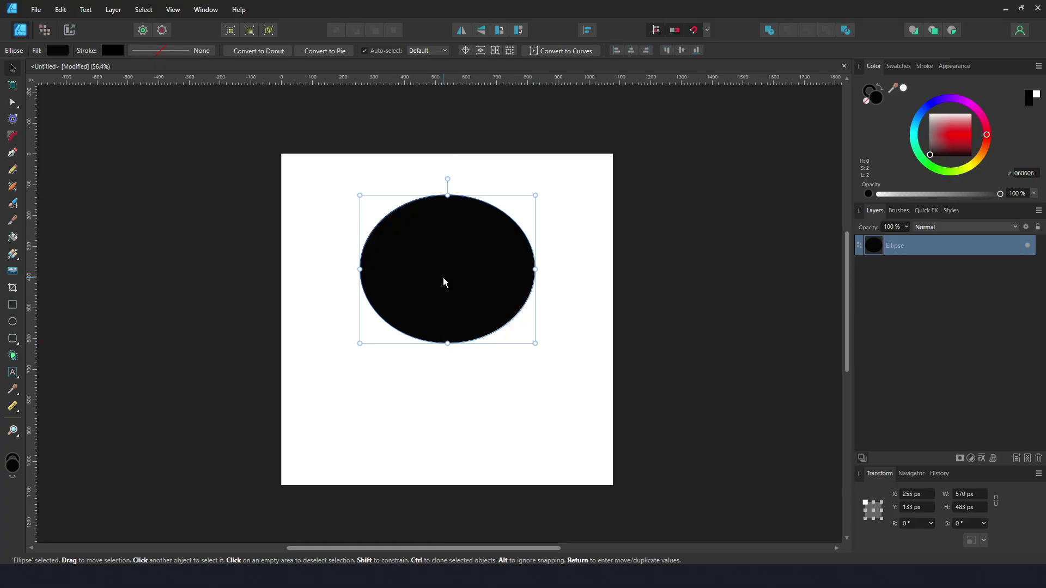
Draw a black rectangle about 353 × 236 px at the ellipse's lower edge and align both shapes on their horizontal centres.
click(13, 305)
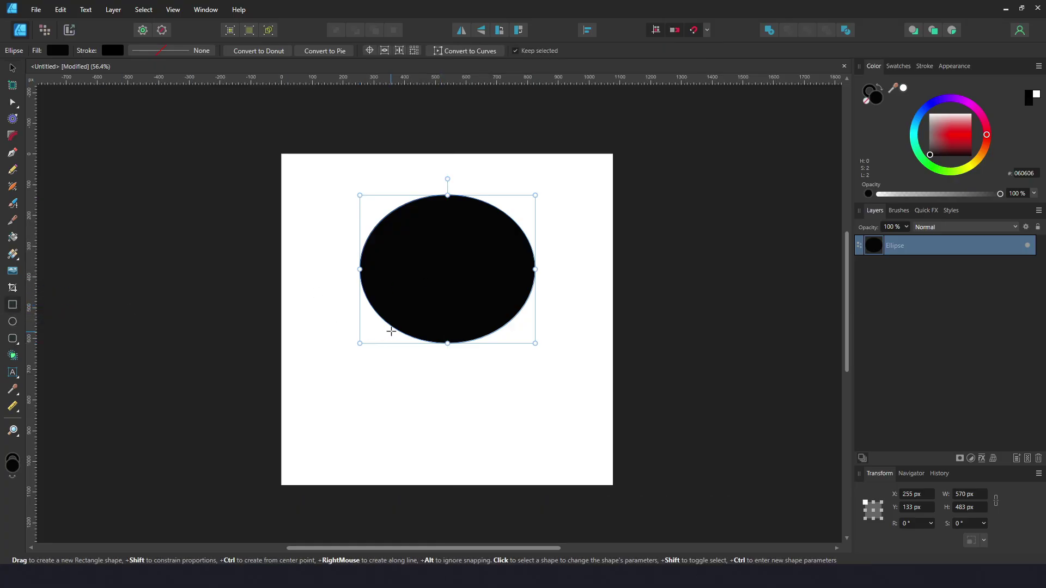
drag(391, 325, 500, 398)
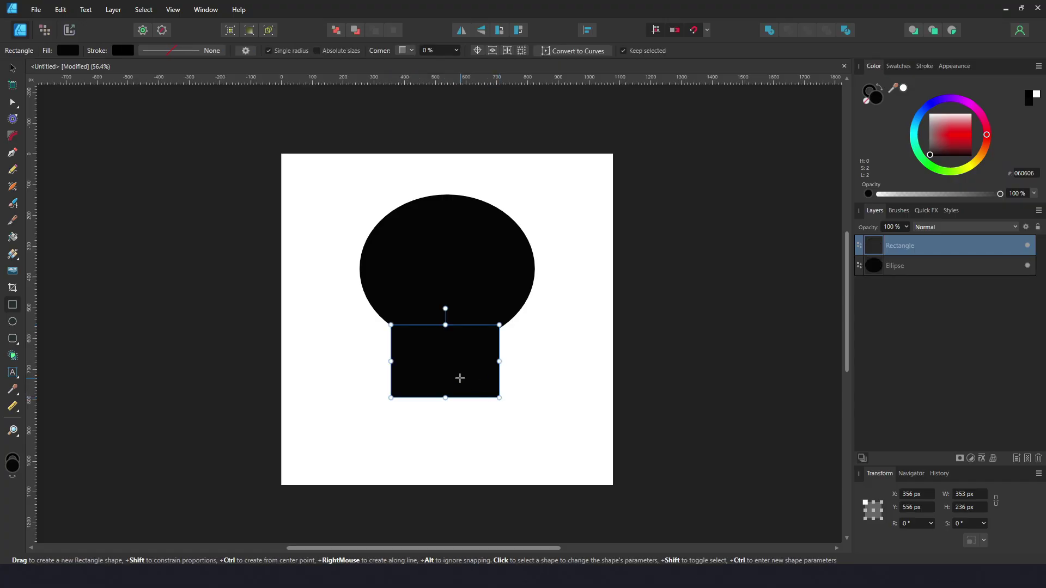
click(13, 69)
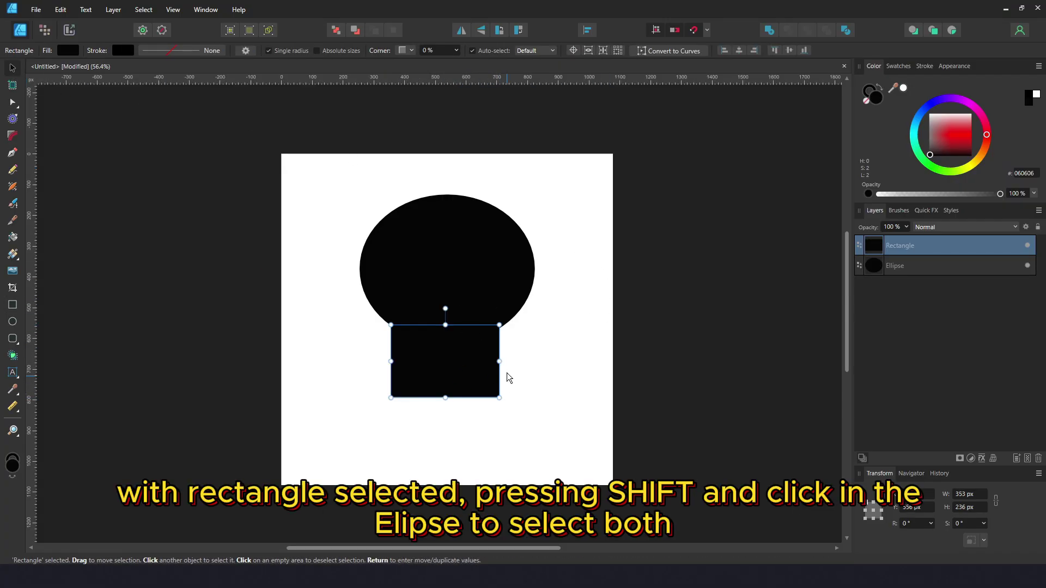
shift+click(489, 281)
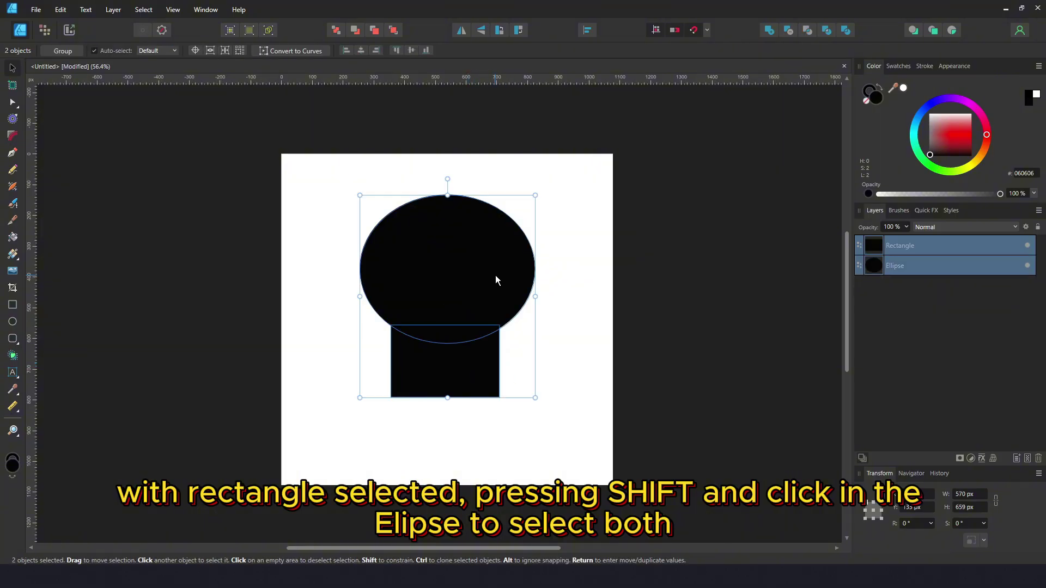
click(358, 50)
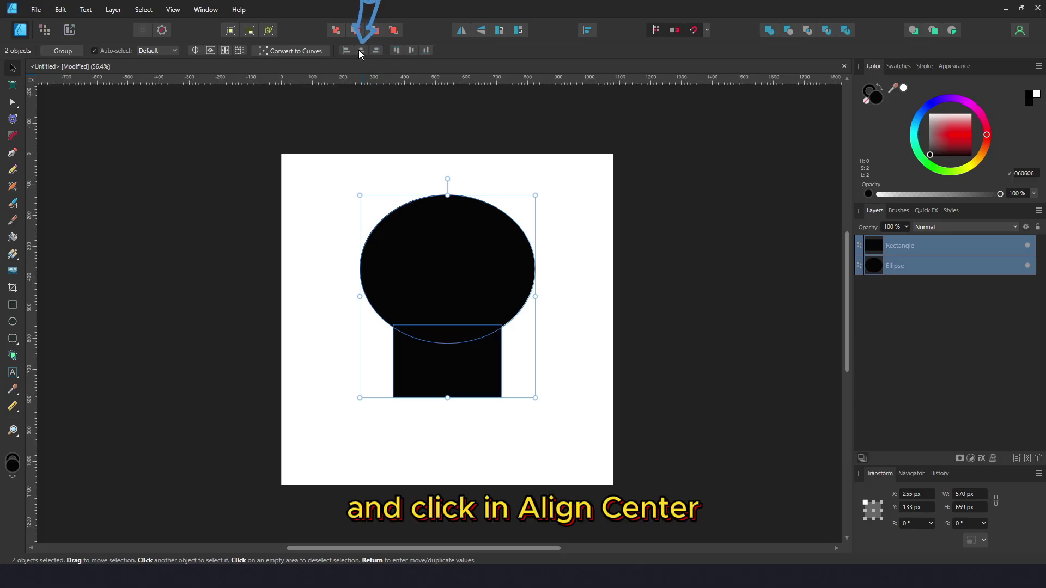
click(710, 236)
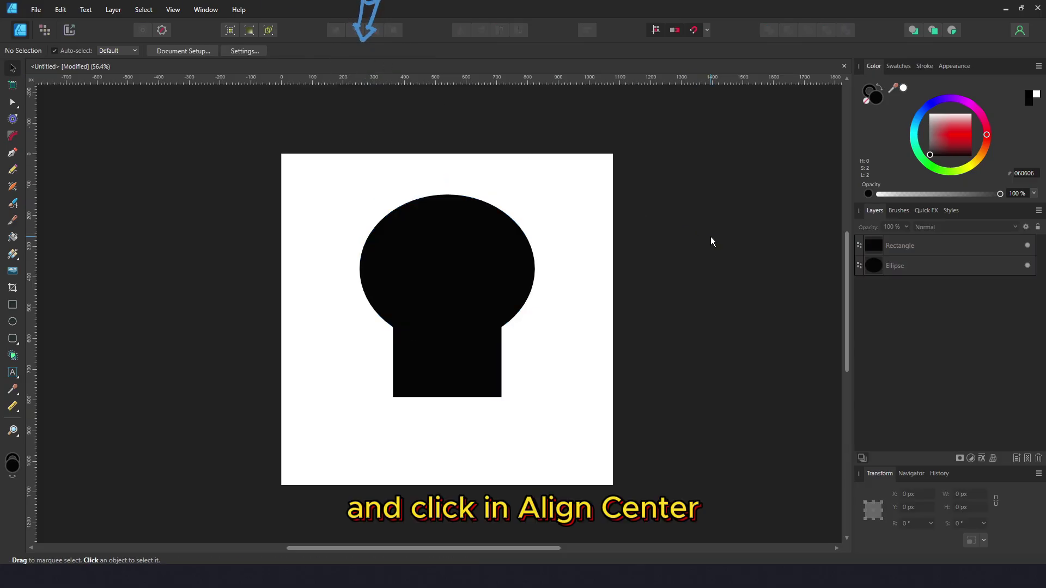
Move the rectangle straight up so that it overlaps the ellipse's lower part more.
click(456, 360)
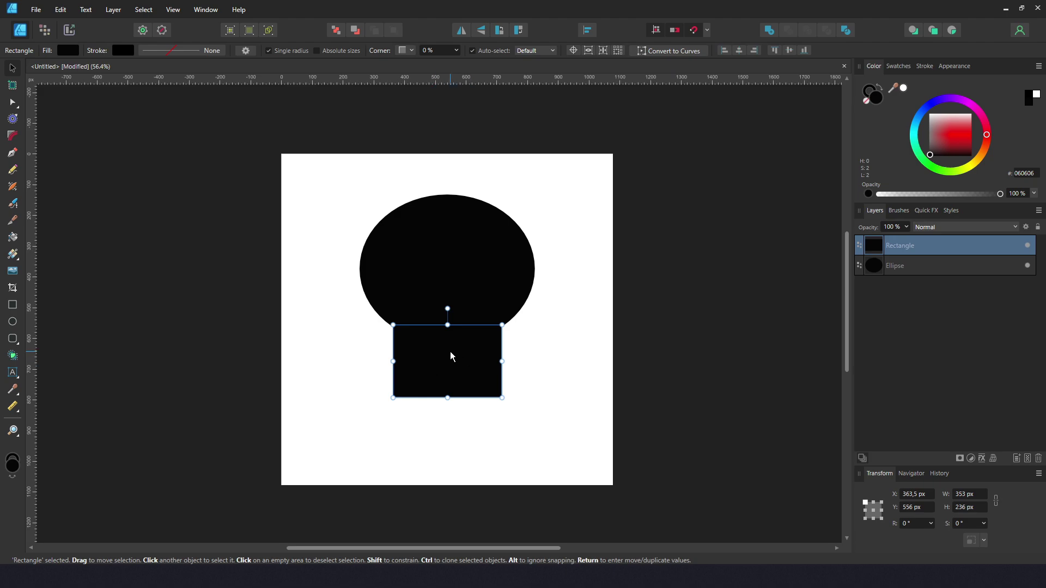
drag(451, 355, 451, 350)
click(199, 201)
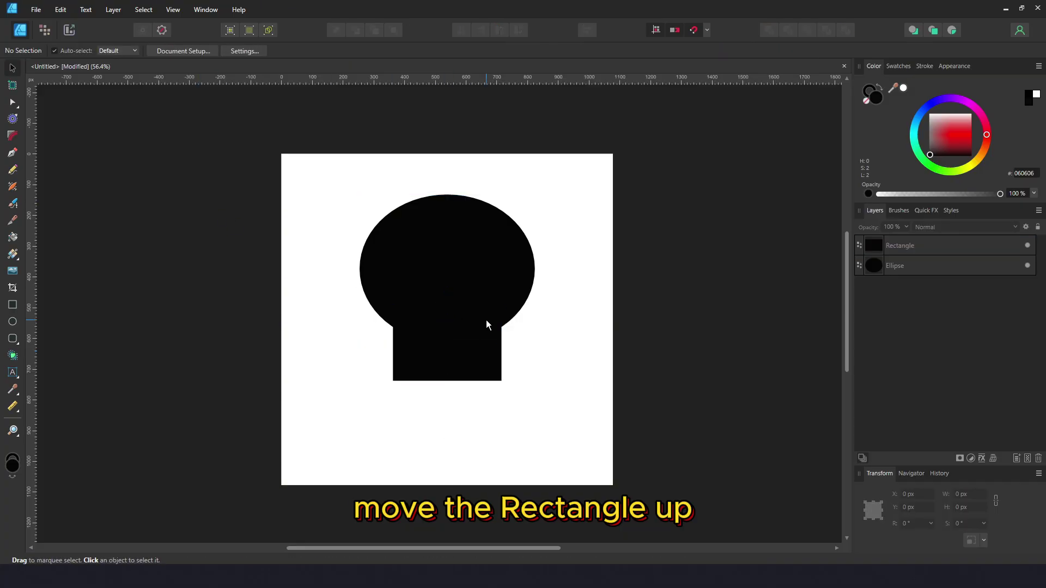
Merge the ellipse and the rectangle into one skull shape with the Add boolean operation.
click(440, 304)
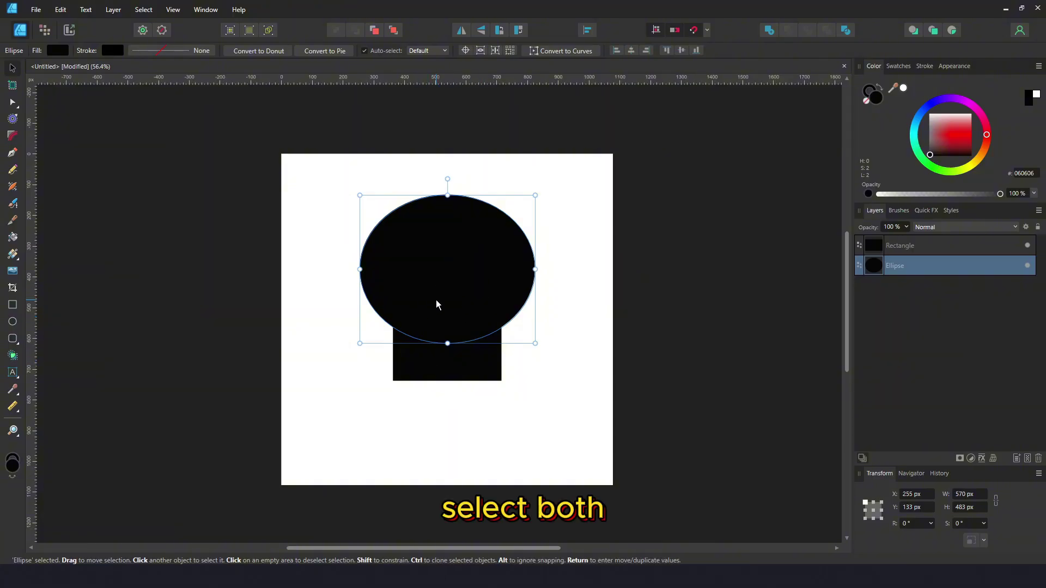
shift+click(443, 362)
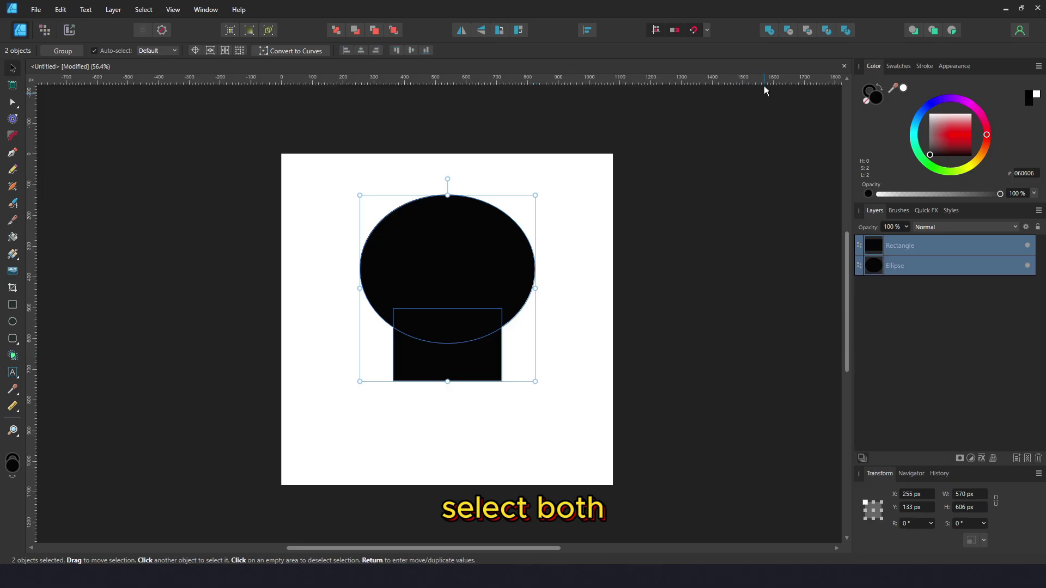
click(768, 30)
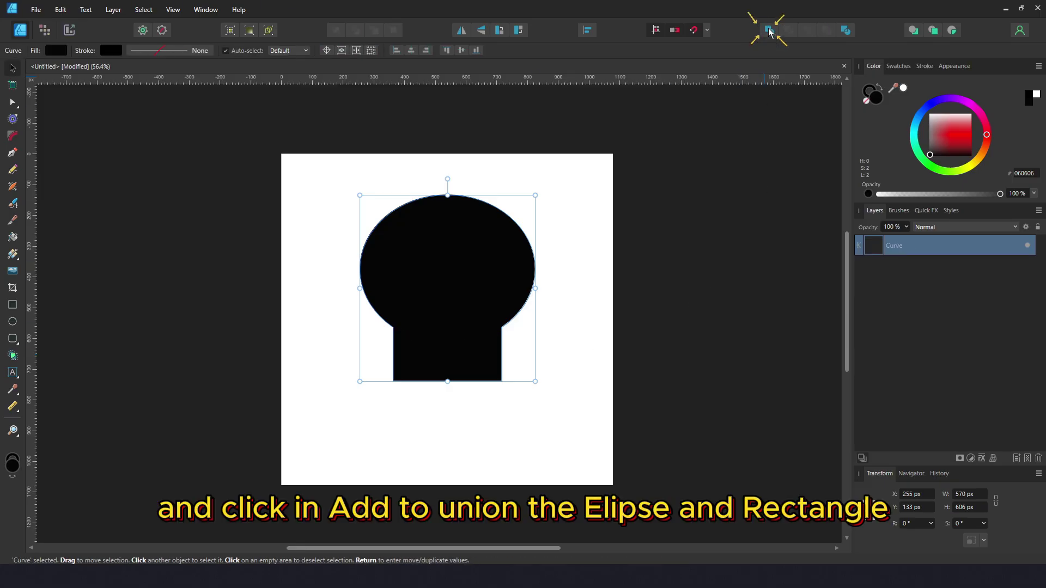
click(710, 191)
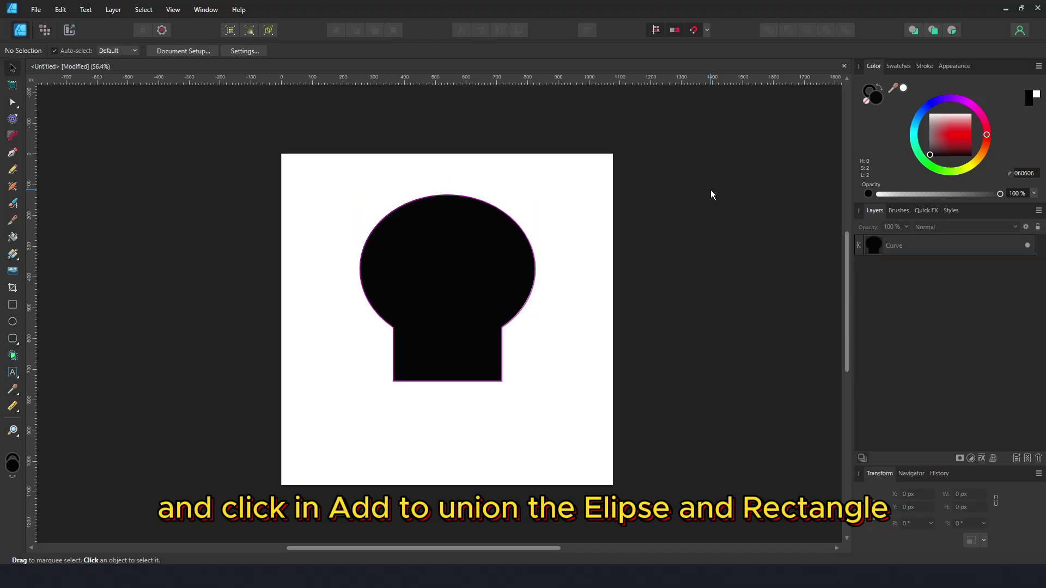
Draw a light gray circle about 141 px wide as an eye, duplicate it level on the skull, and group both eyes.
click(12, 322)
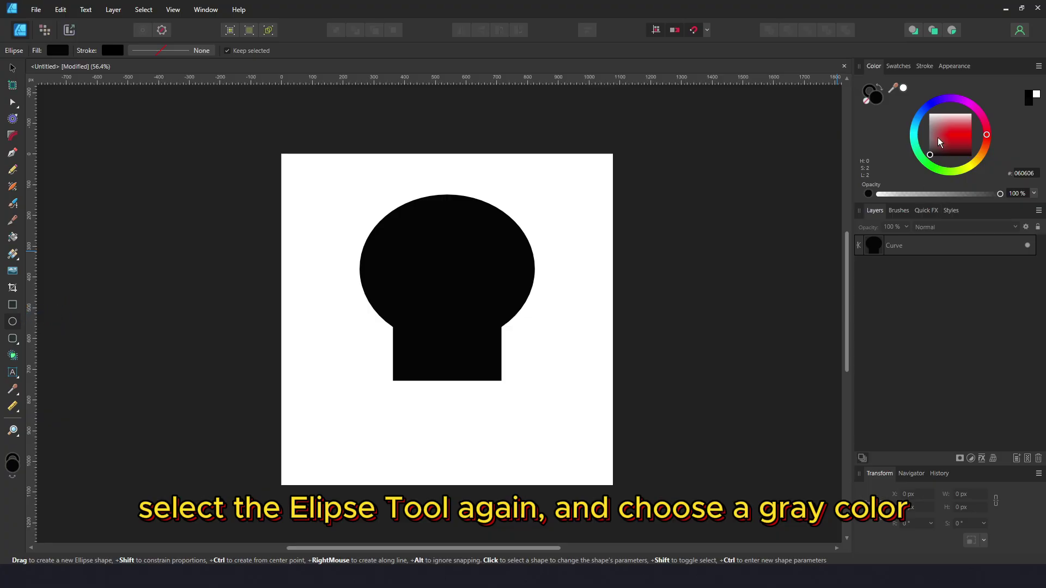
click(932, 120)
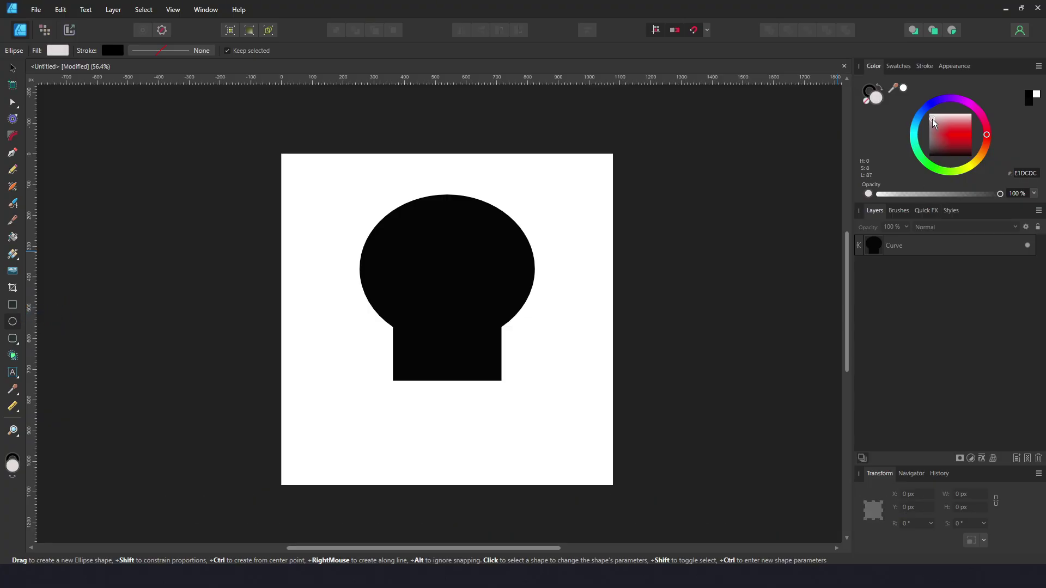
drag(443, 435, 486, 264)
key(v)
shift+click(414, 268)
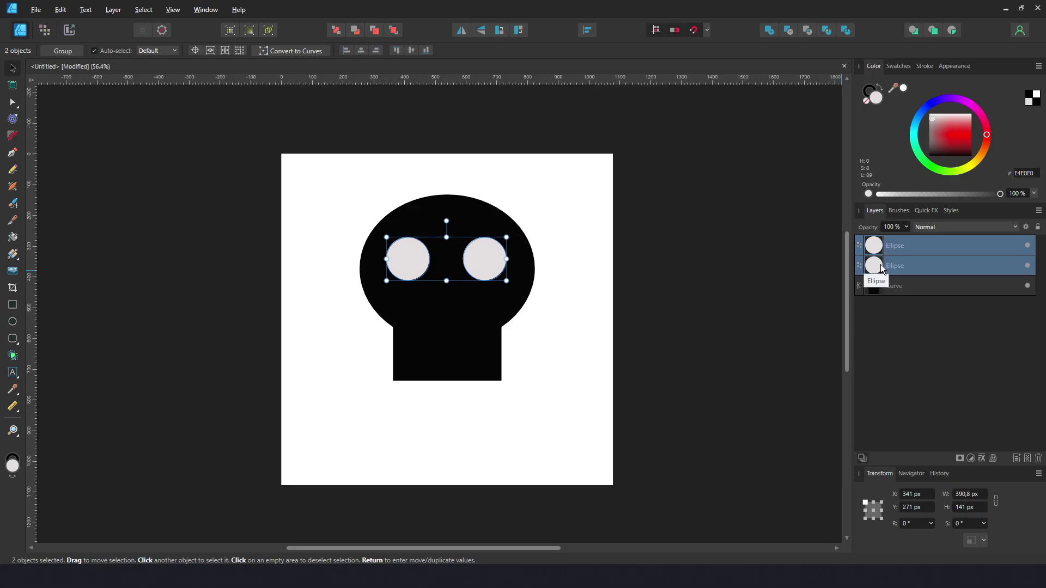
key(ctrl+g)
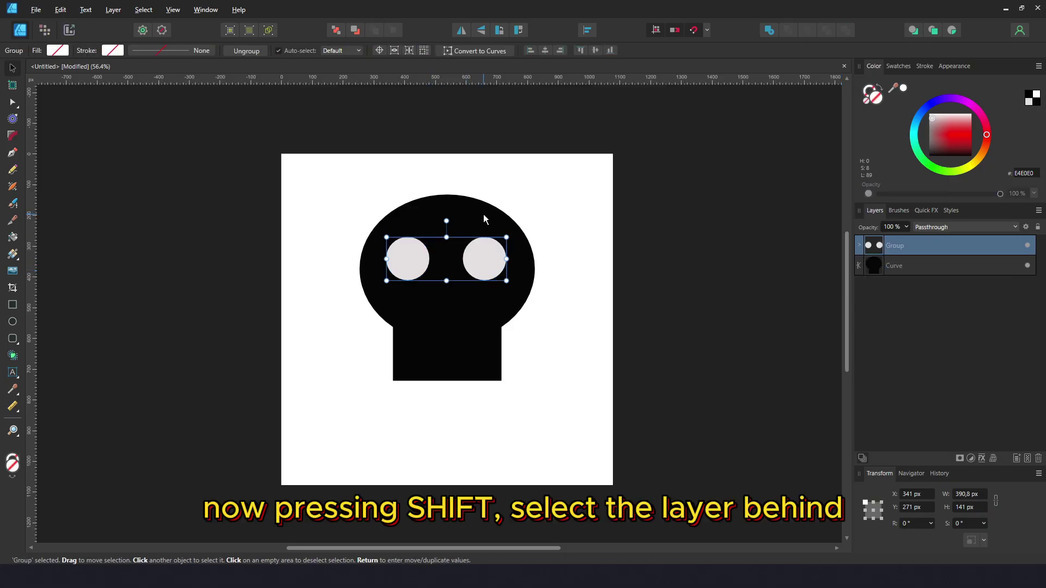
Align the eye group with the skull shape on their horizontal centres.
shift+click(483, 218)
click(363, 52)
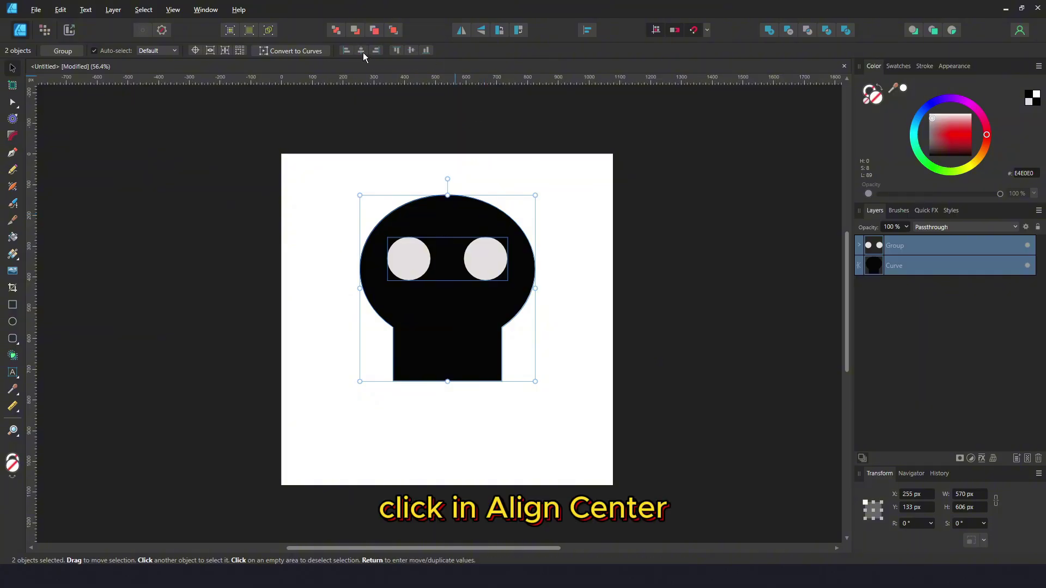
click(703, 250)
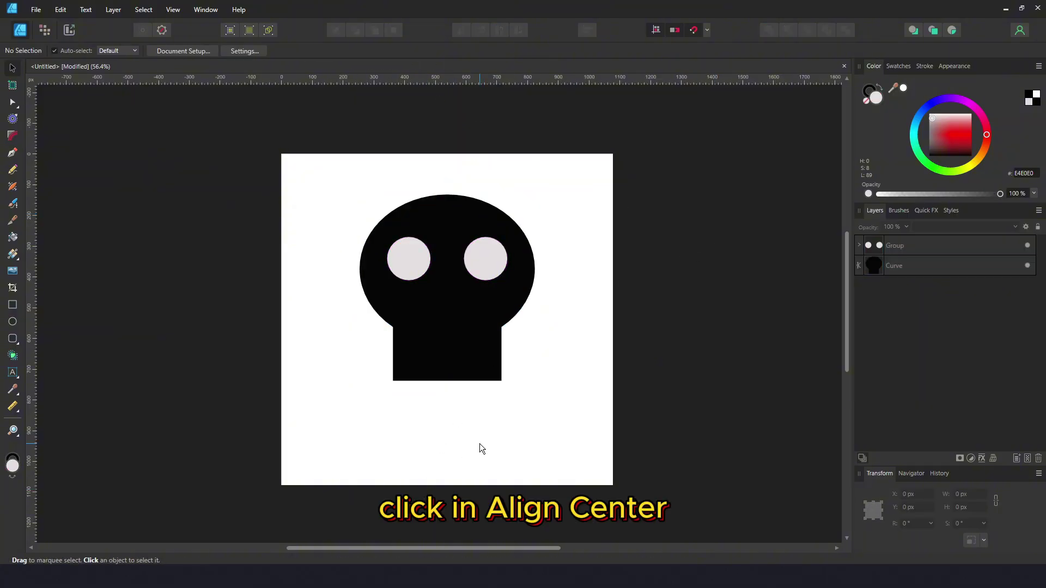
Cut the eye sockets out of the skull by subtracting the eye group from it.
click(479, 269)
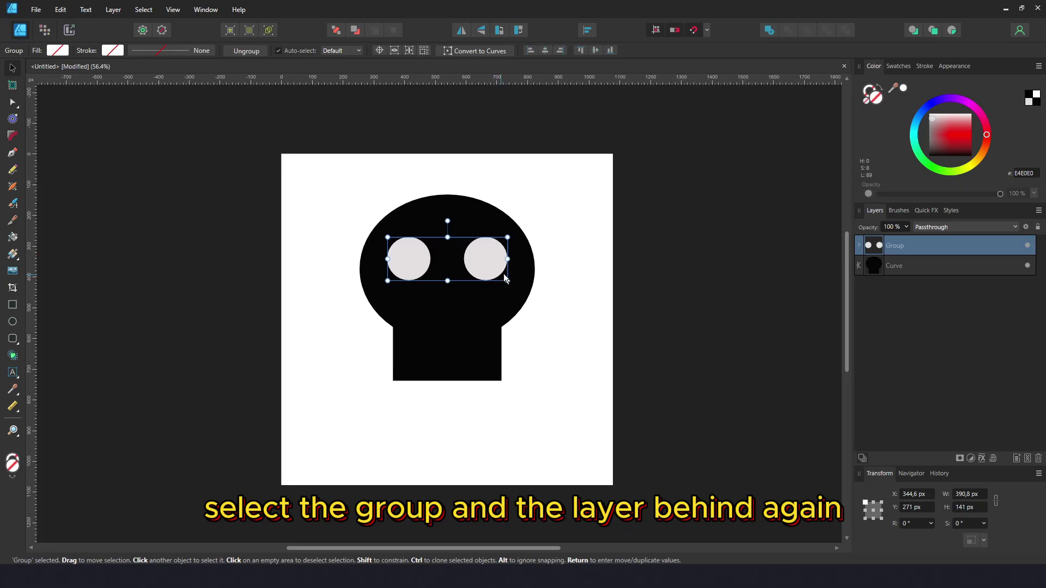
shift+click(472, 370)
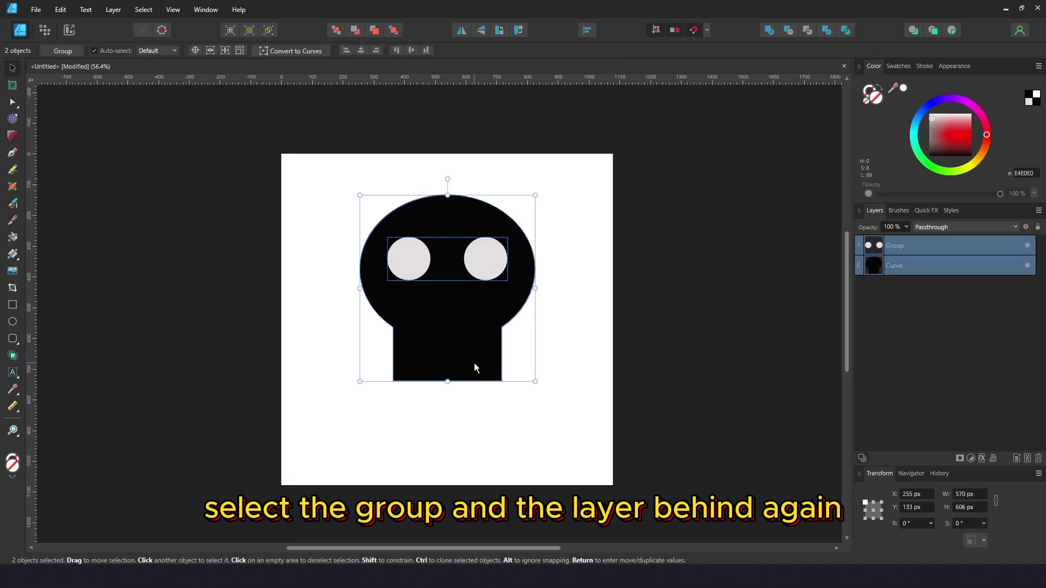
click(787, 30)
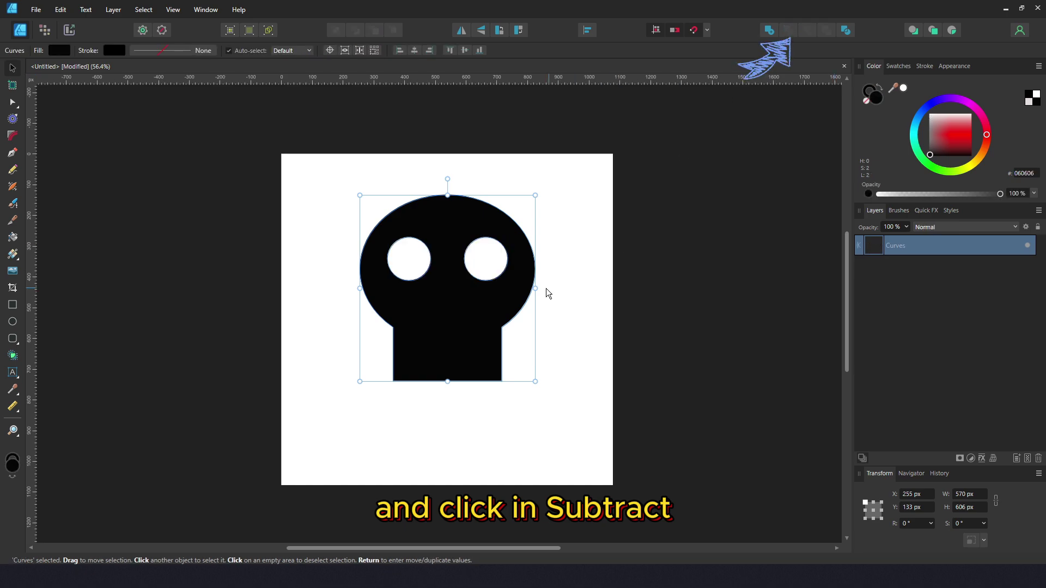
mouse_move(470, 314)
mouse_down()
mouse_move(509, 314)
mouse_move(541, 294)
mouse_move(514, 321)
mouse_up()
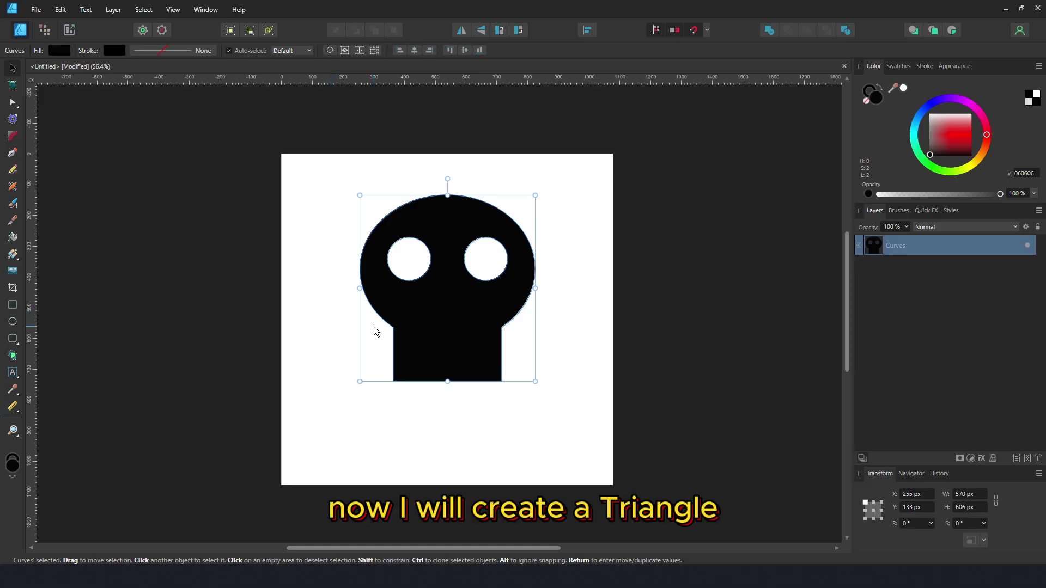
Draw a light gray triangle about 121 × 121 px and place it over the left end of the jaw's lower edge.
click(12, 344)
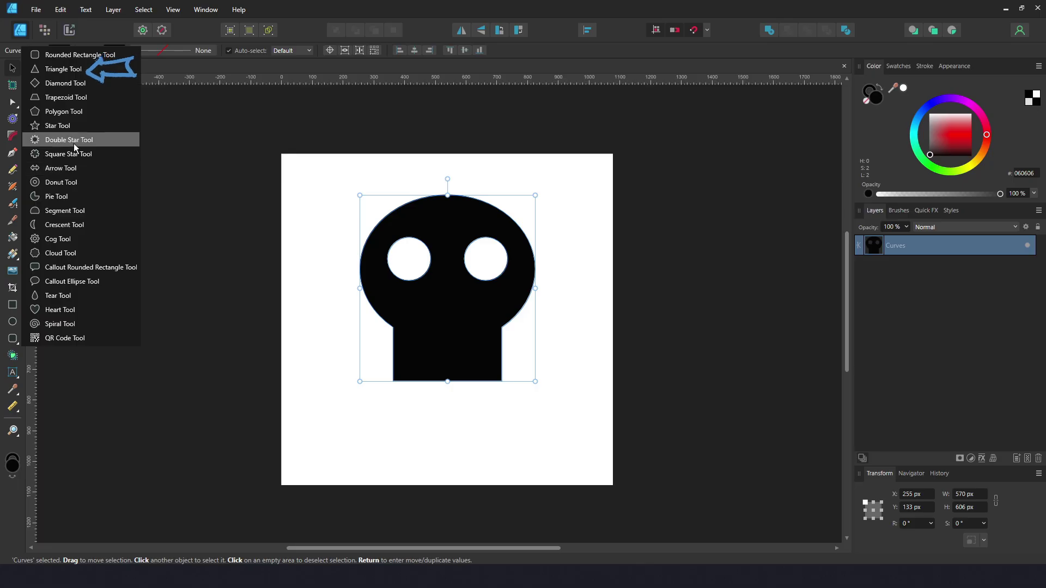
click(63, 70)
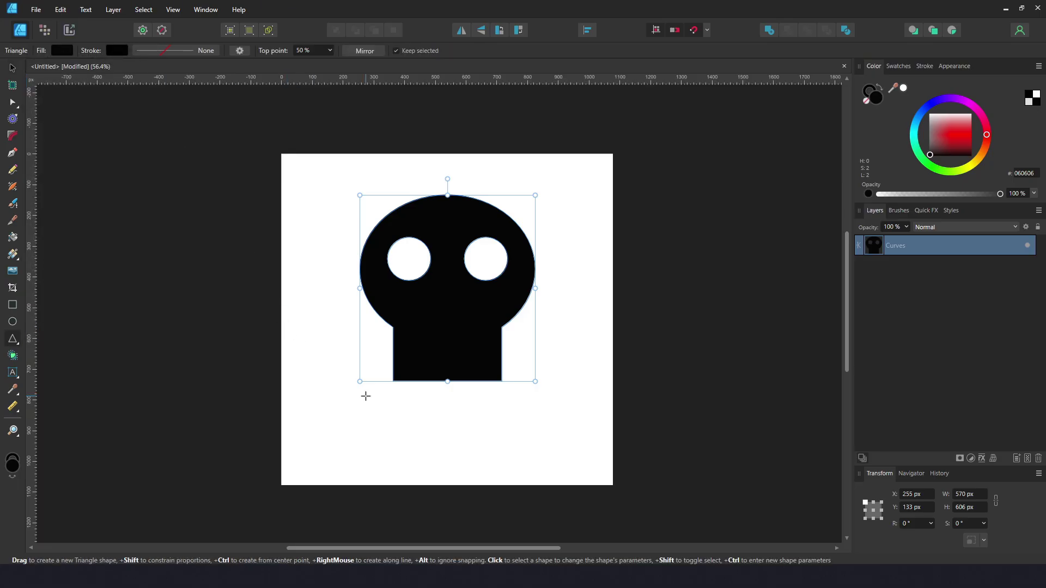
drag(386, 422, 428, 452)
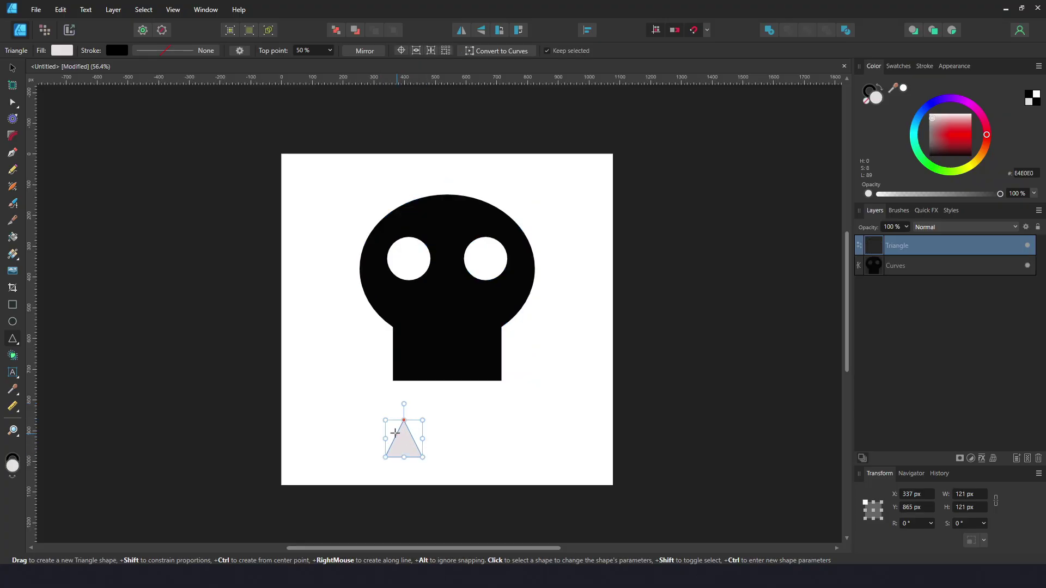
key(v)
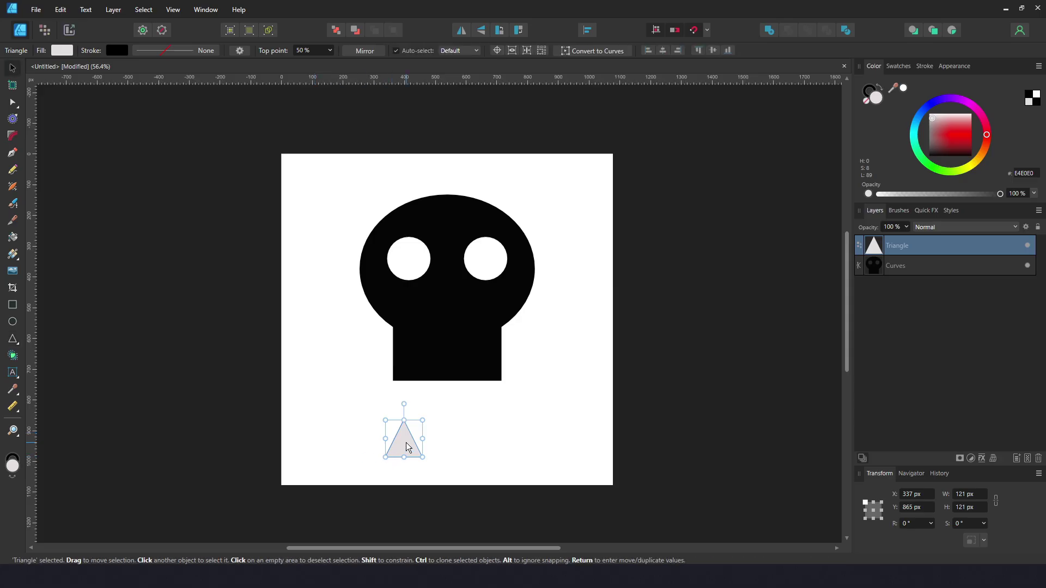
drag(407, 443, 414, 387)
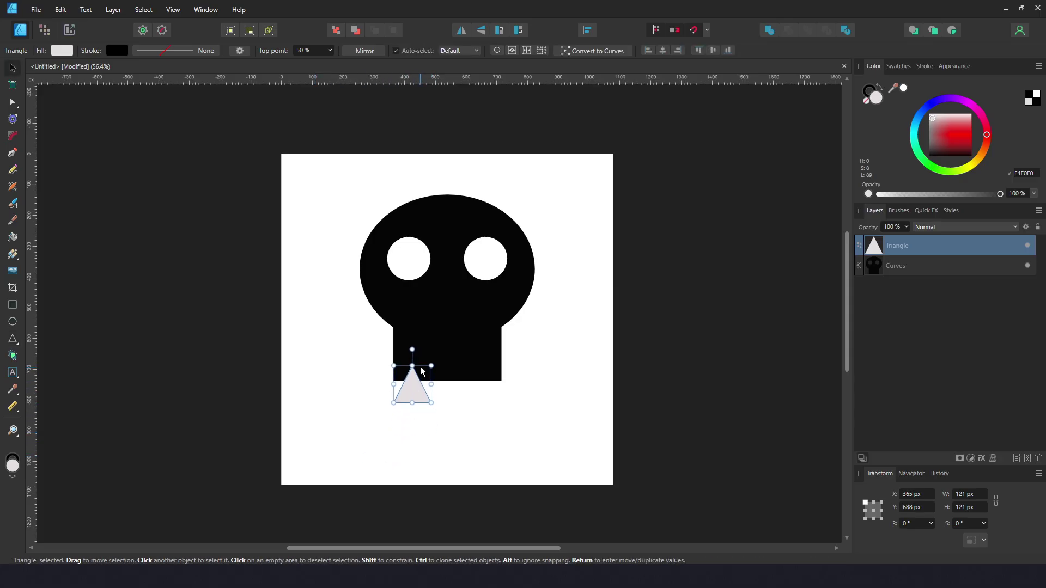
Rotate the triangle to about -9.5° and narrow it to about 80 px wide at the left end of the jaw.
drag(412, 349, 417, 350)
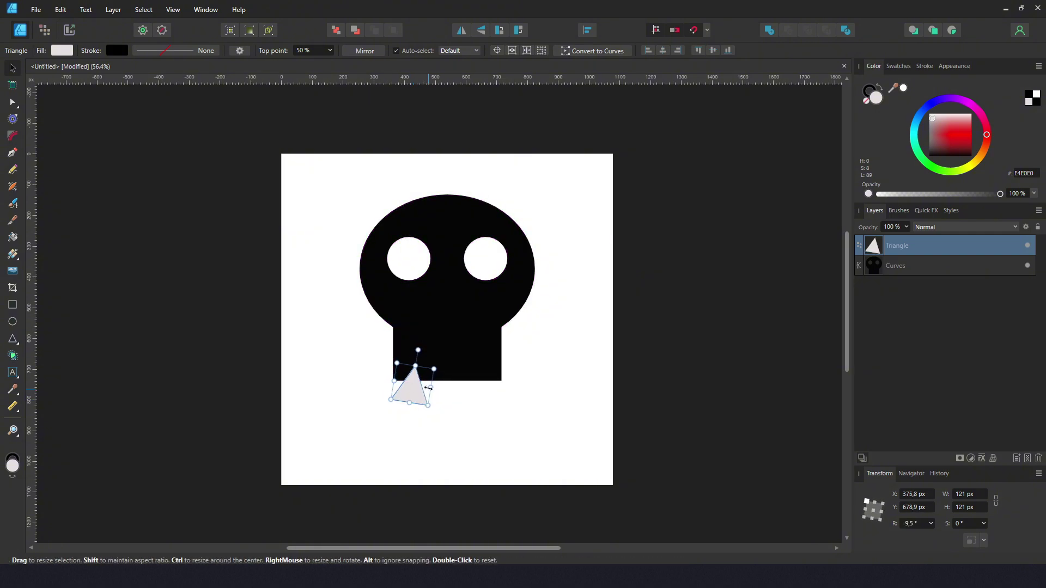
drag(431, 387, 397, 386)
scroll(420, 391, up, 5)
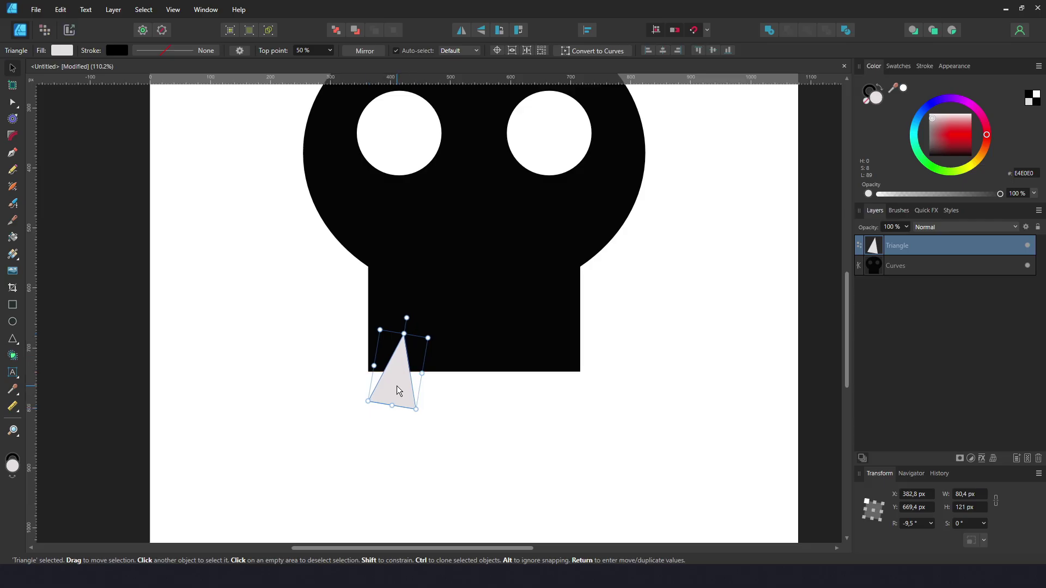
Duplicate the tilted triangle level across the jaw, flip the copy horizontally, and place it at the jaw's right end.
key(alt)
key(alt)
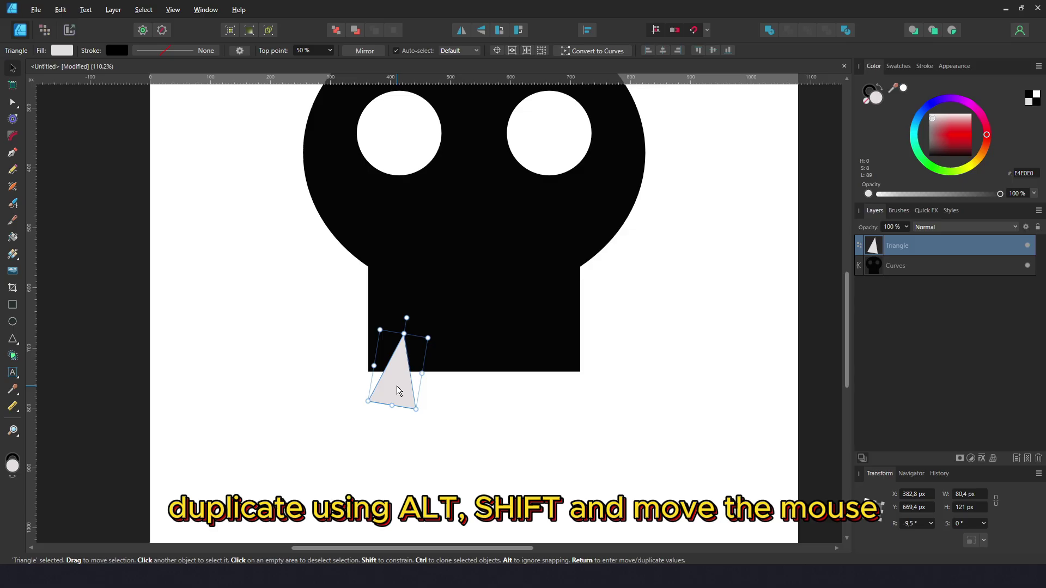
drag(397, 388, 535, 389)
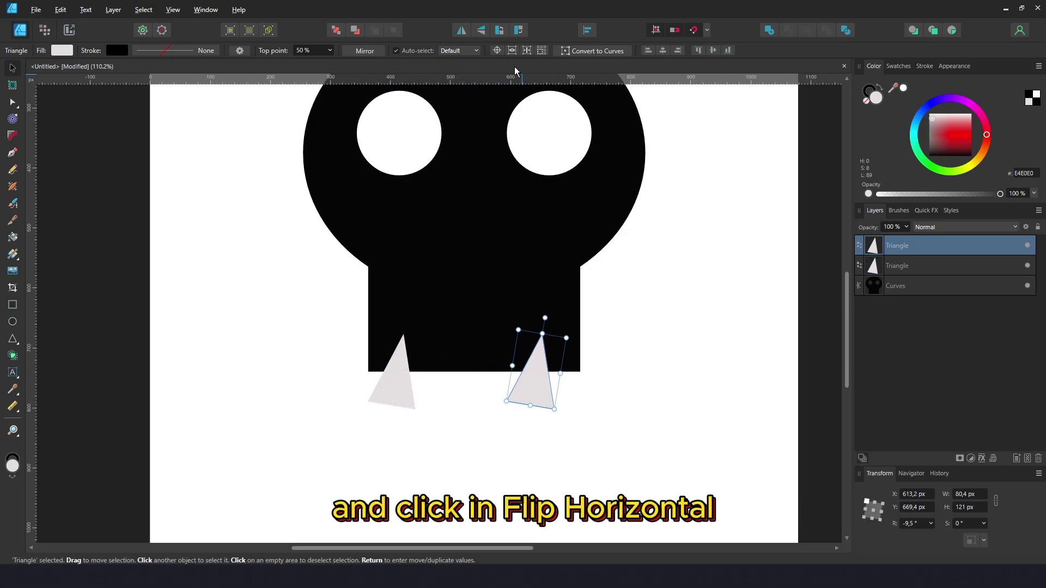
click(482, 30)
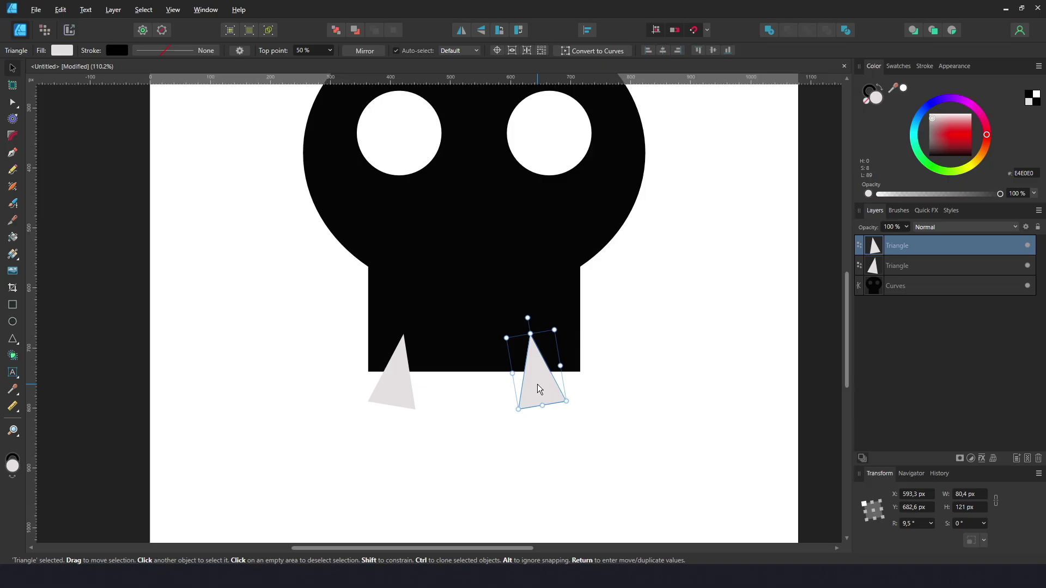
drag(537, 384, 552, 385)
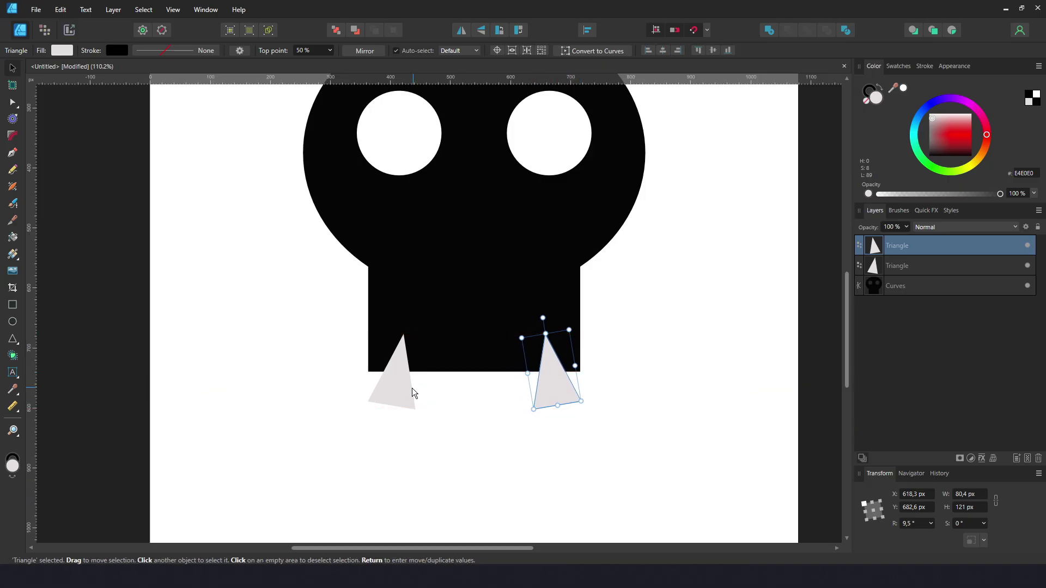
Move both triangles together about 15 px up into the jaw.
shift+click(406, 392)
drag(403, 395, 403, 386)
click(554, 377)
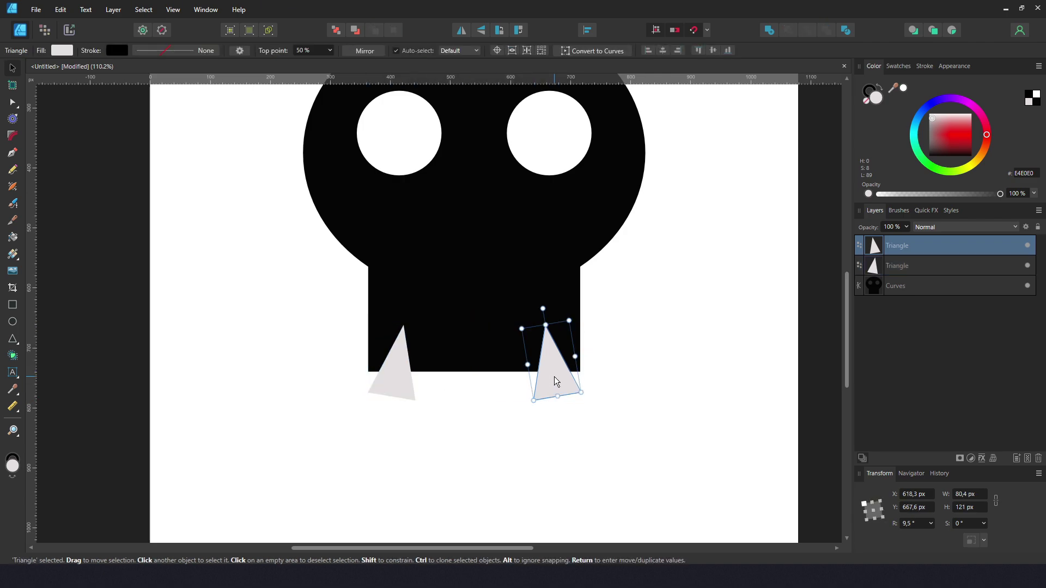
Try nudging the jaw's right-end triangle 8 px toward the middle.
key(Right)
key(Right)
key(Right)
key(Right)
key(Right)
key(Right)
key(Right)
key(Right)
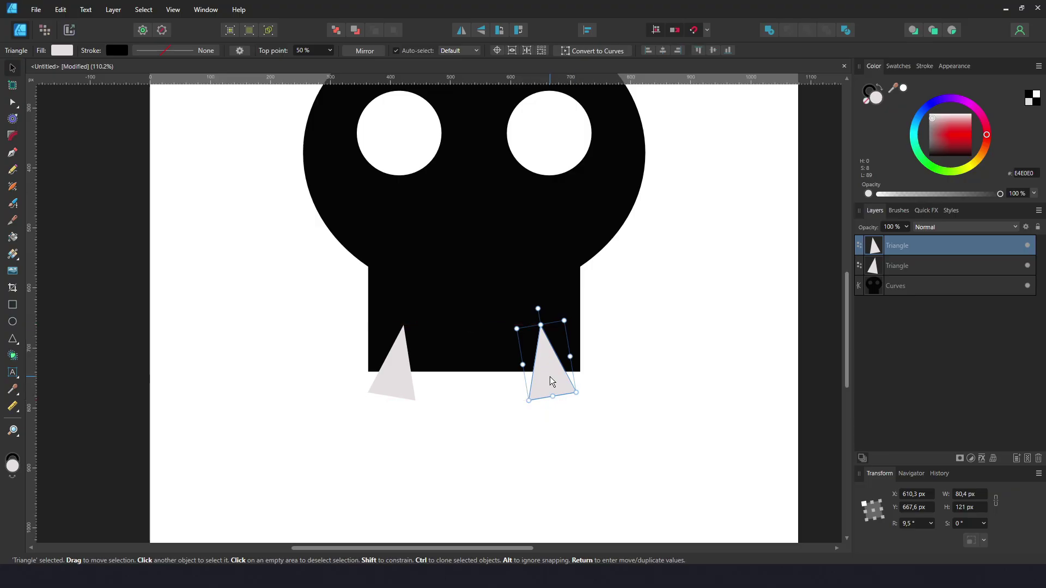
Duplicate the right-end triangle to the middle of the jaw's lower edge and straighten the copy to 0° rotation.
ctrl+drag(550, 377, 472, 380)
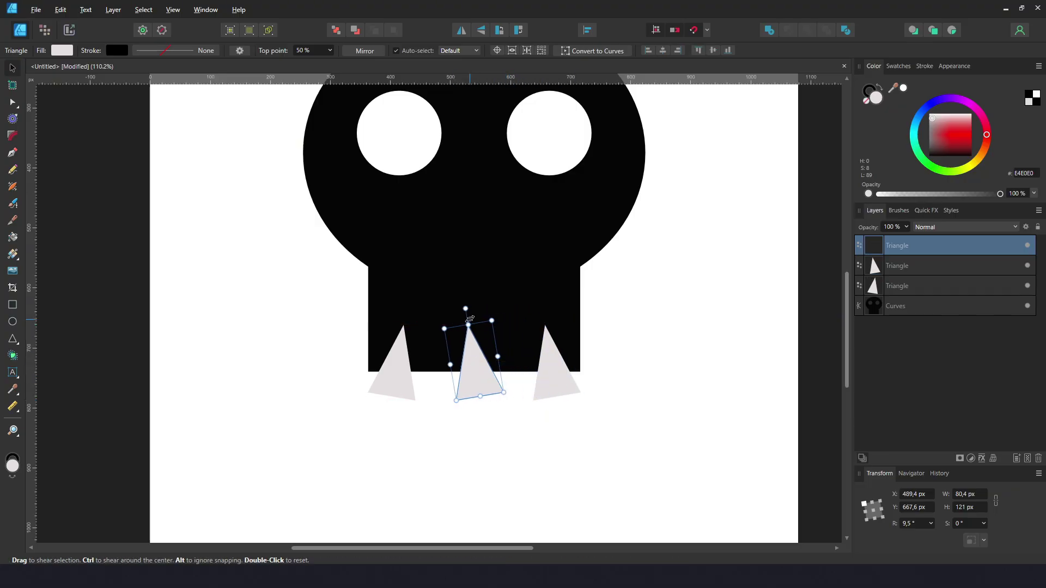
drag(466, 309, 475, 309)
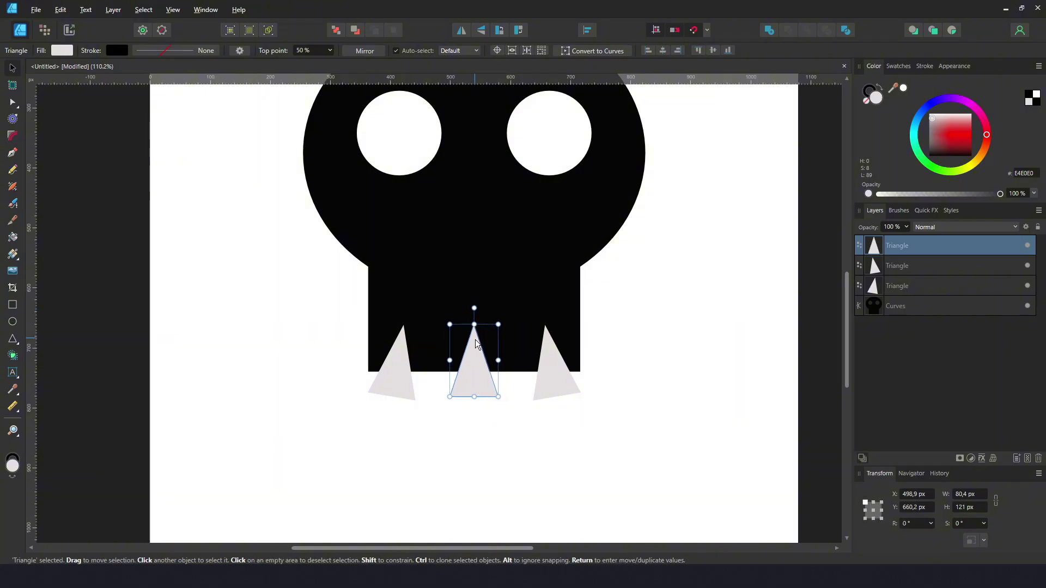
Cut the tooth gaps out of the jaw by subtracting all three triangles from the skull shape.
click(404, 383)
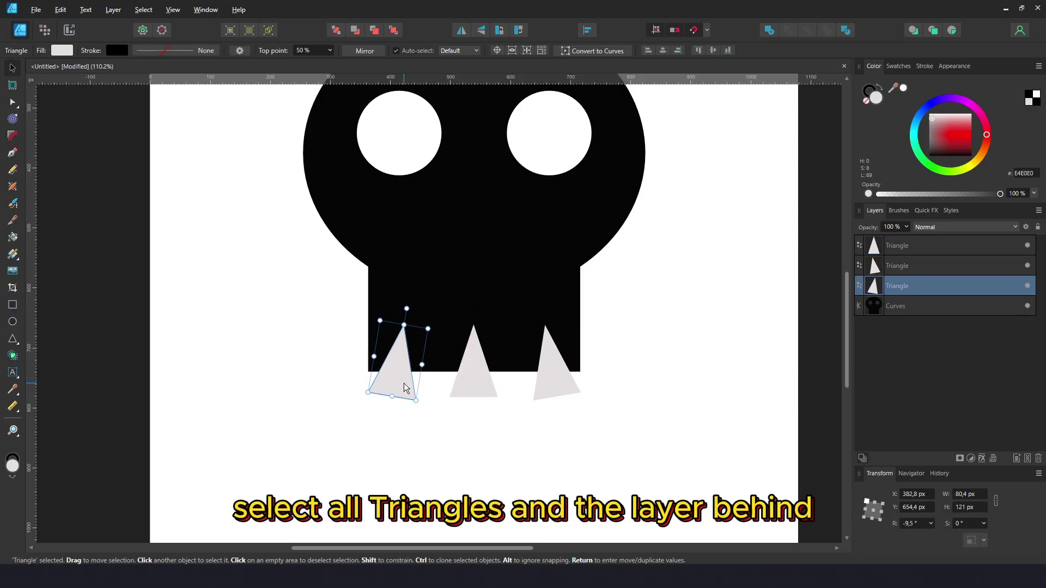
shift+click(481, 390)
shift+click(559, 392)
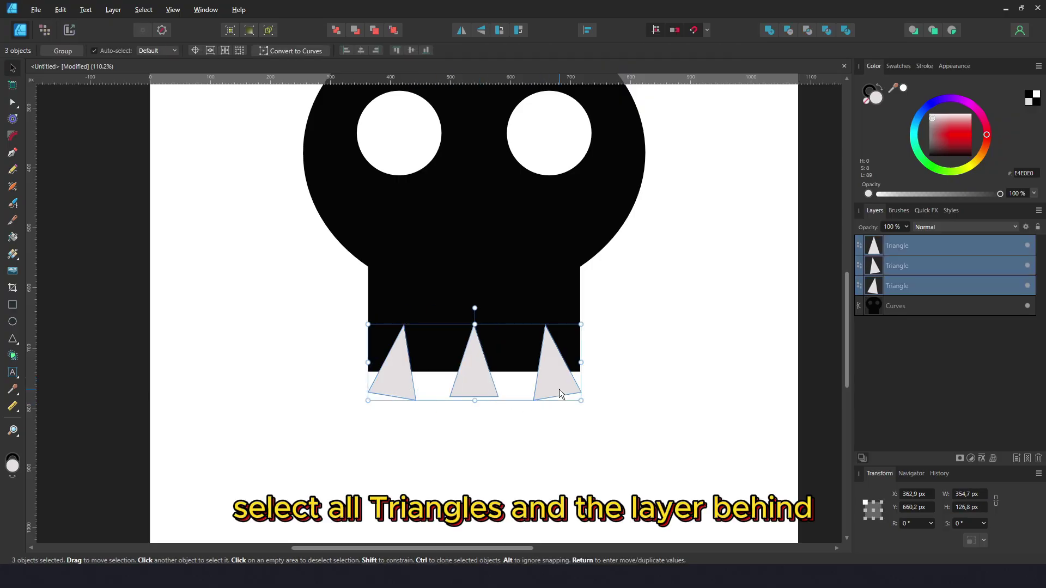
shift+click(536, 272)
click(789, 34)
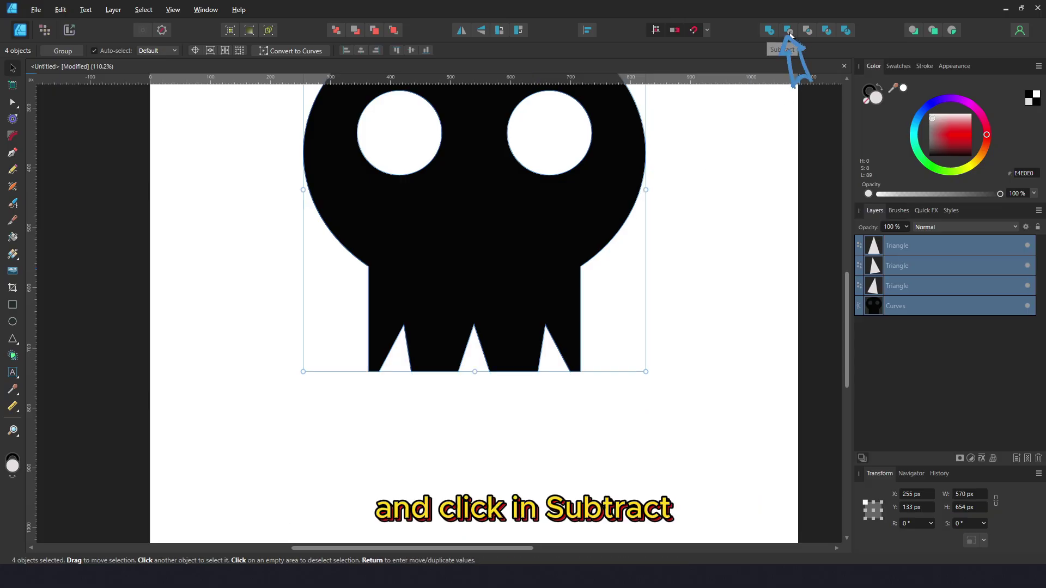
click(649, 294)
Draw a light gray triangle about 92 × 92 px, centred horizontally on the skull below the eyes, as the nose.
scroll(583, 315, down, 4)
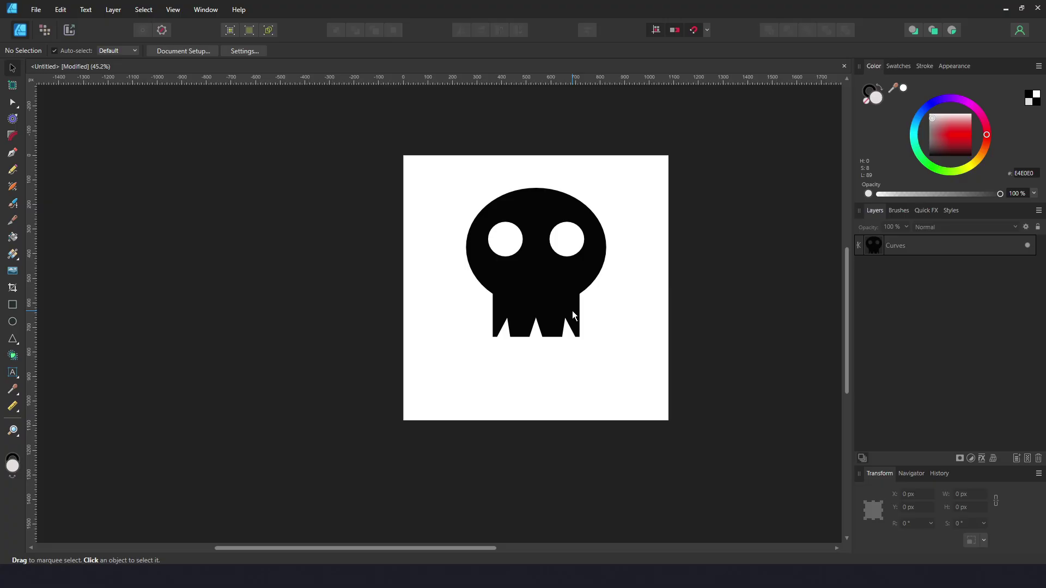
scroll(551, 296, up, 2)
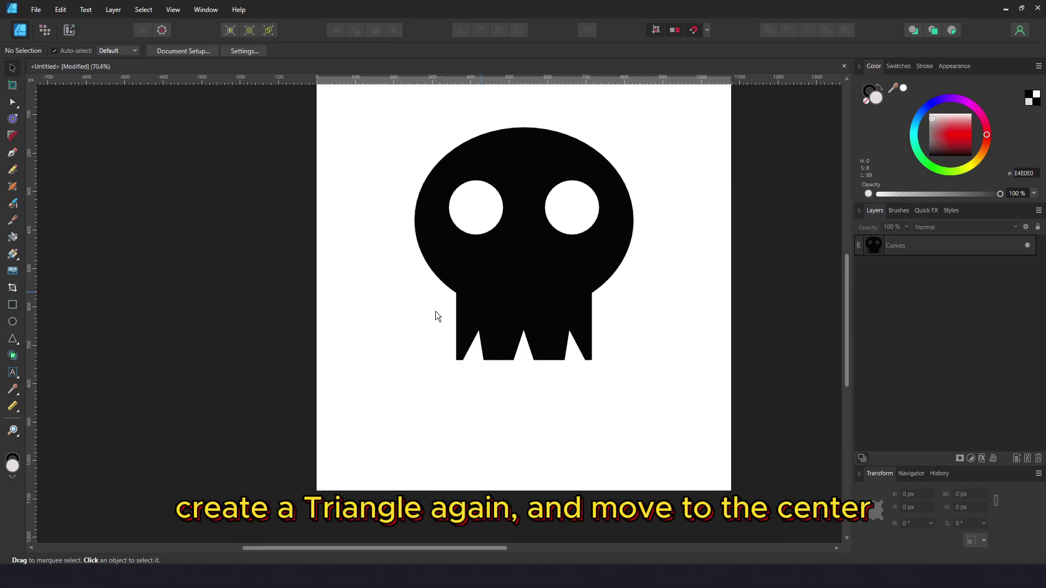
click(12, 340)
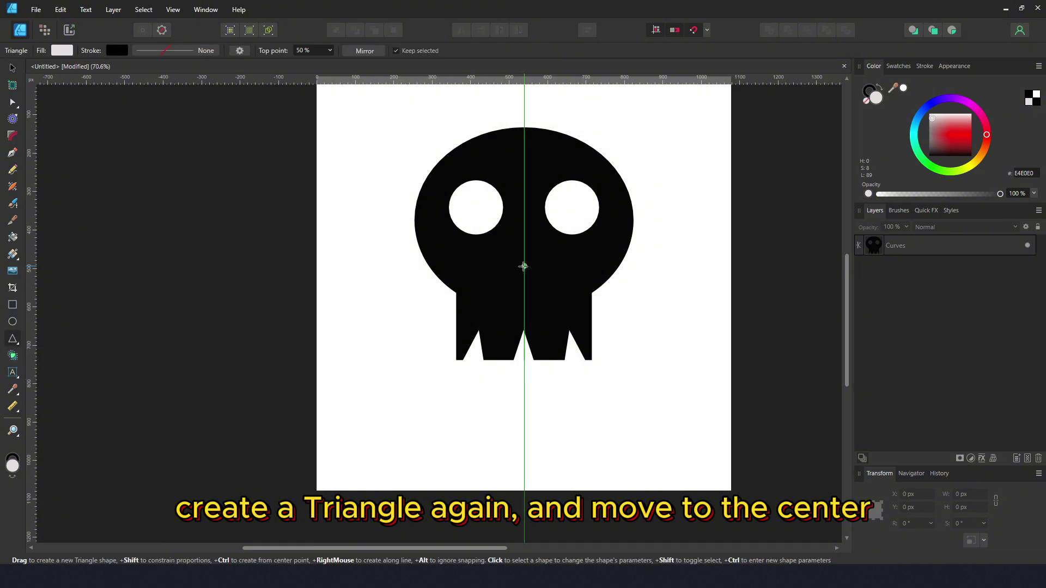
drag(523, 266, 542, 284)
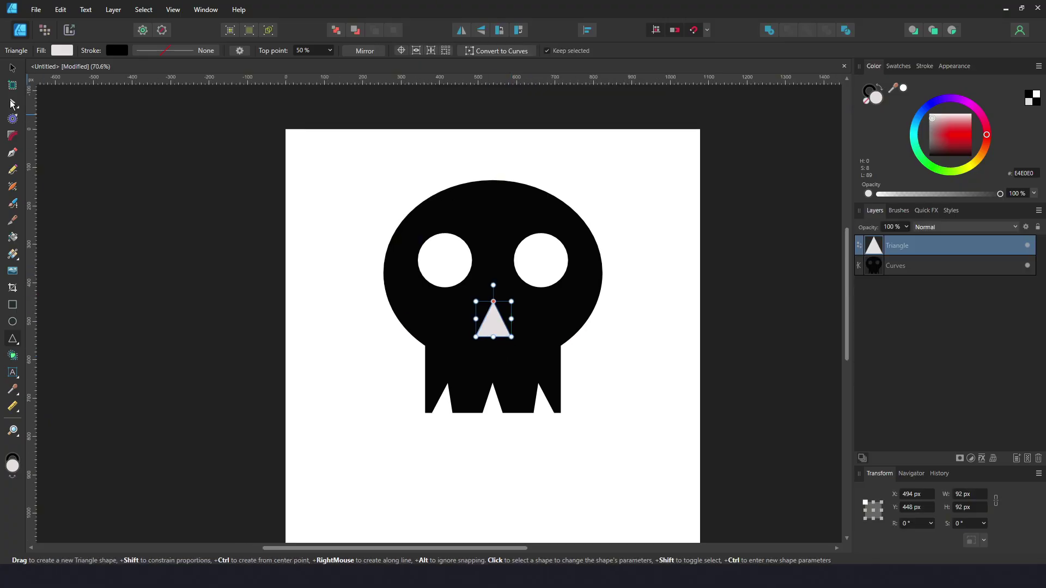
Cut the nose opening by subtracting the nose triangle from the skull shape.
click(11, 69)
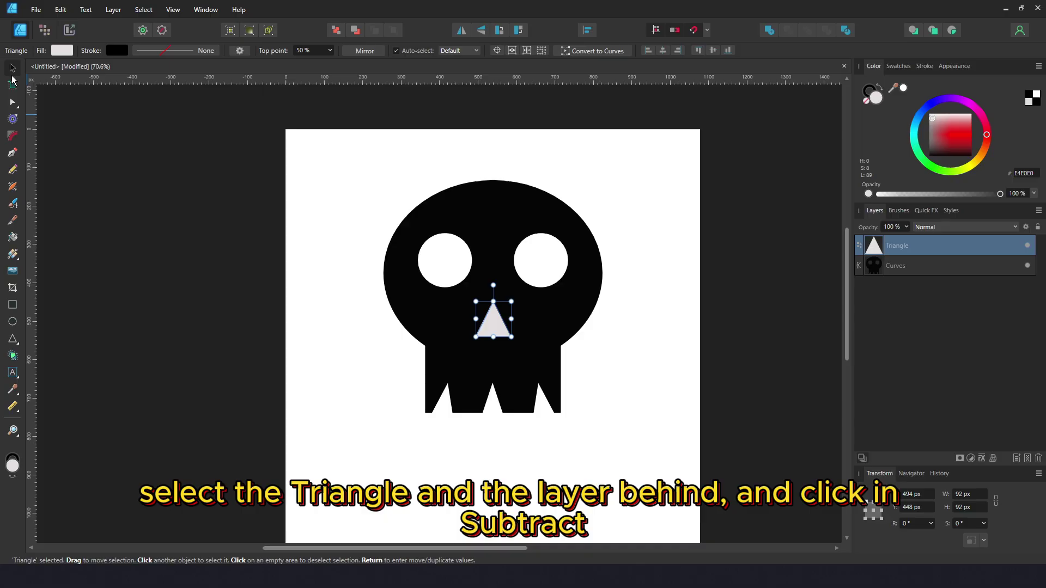
shift+click(404, 307)
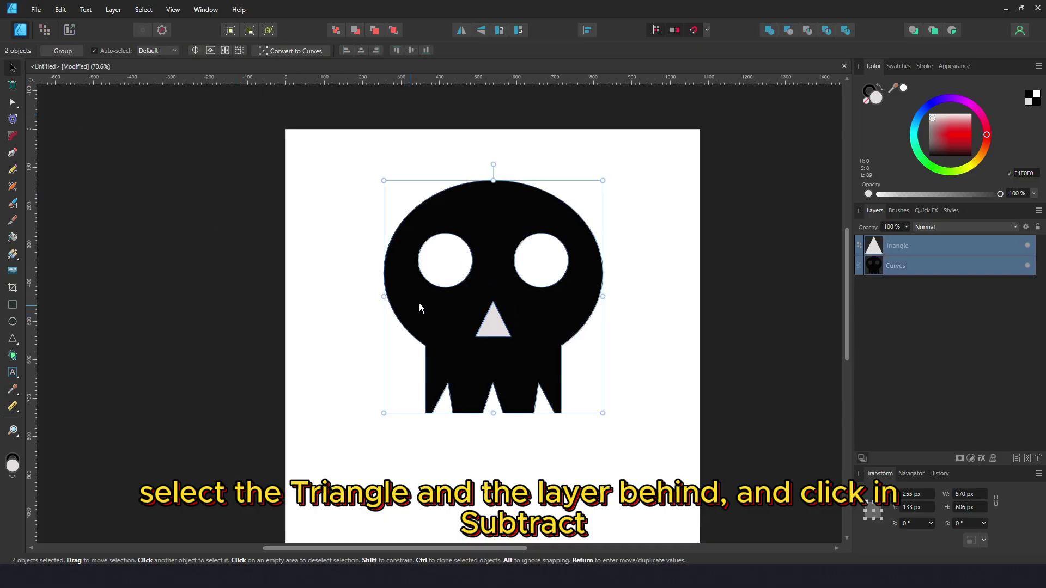
click(786, 31)
click(774, 241)
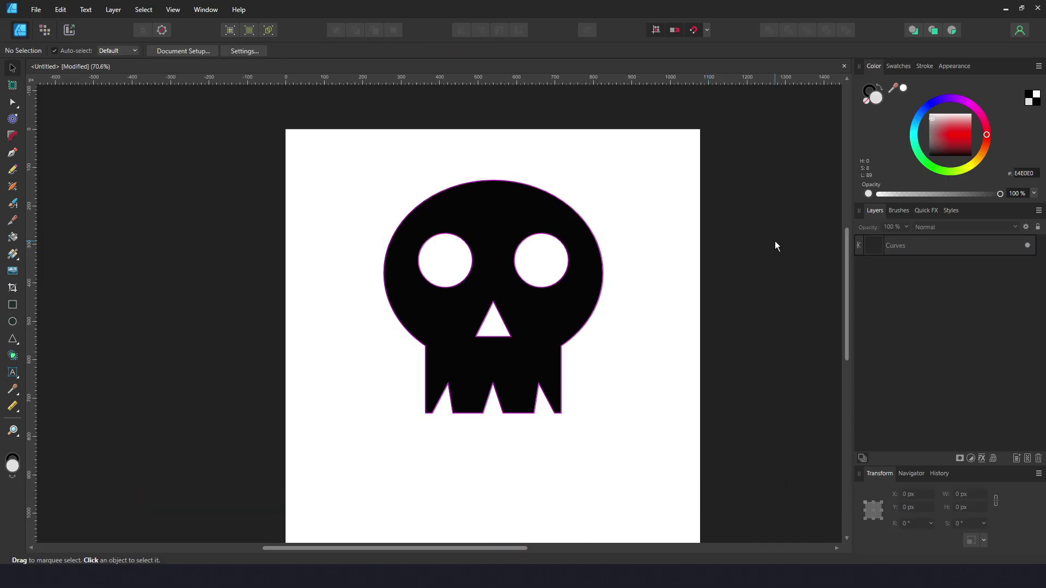
scroll(537, 322, down, 2)
scroll(537, 321, down, 2)
scroll(527, 330, up, 3)
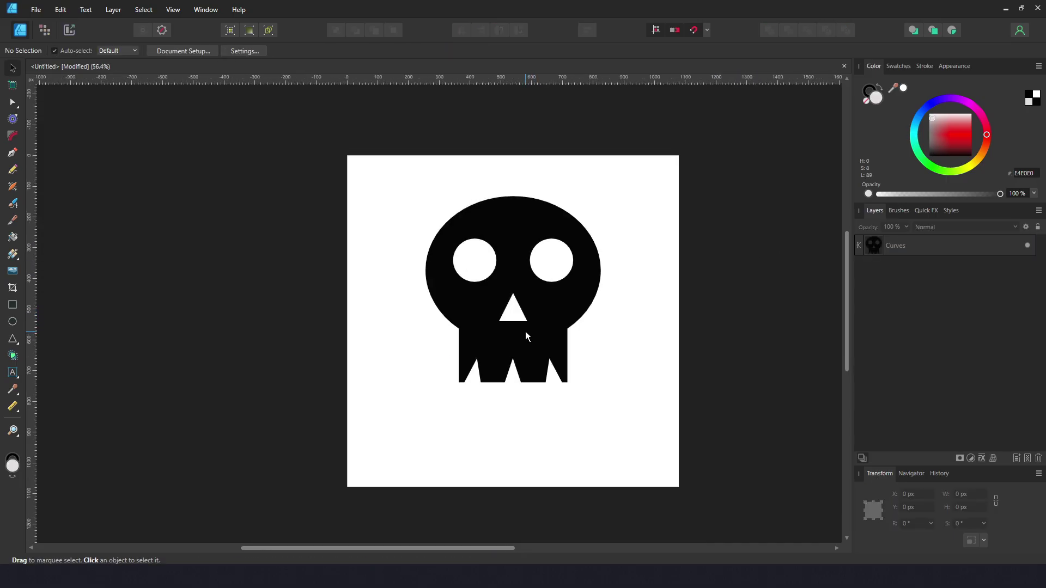
scroll(527, 322, up, 1)
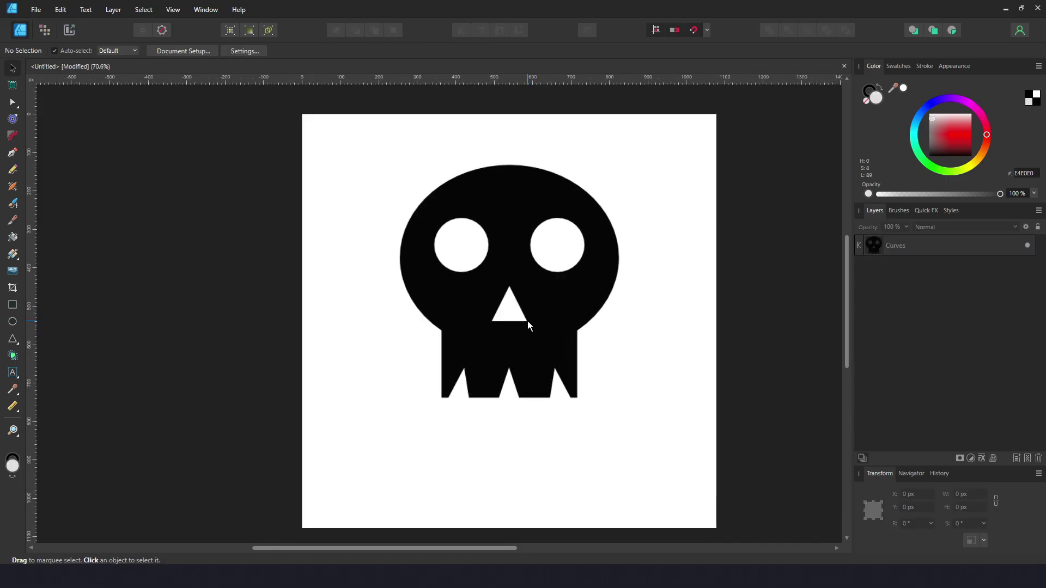
scroll(520, 354, up, 1)
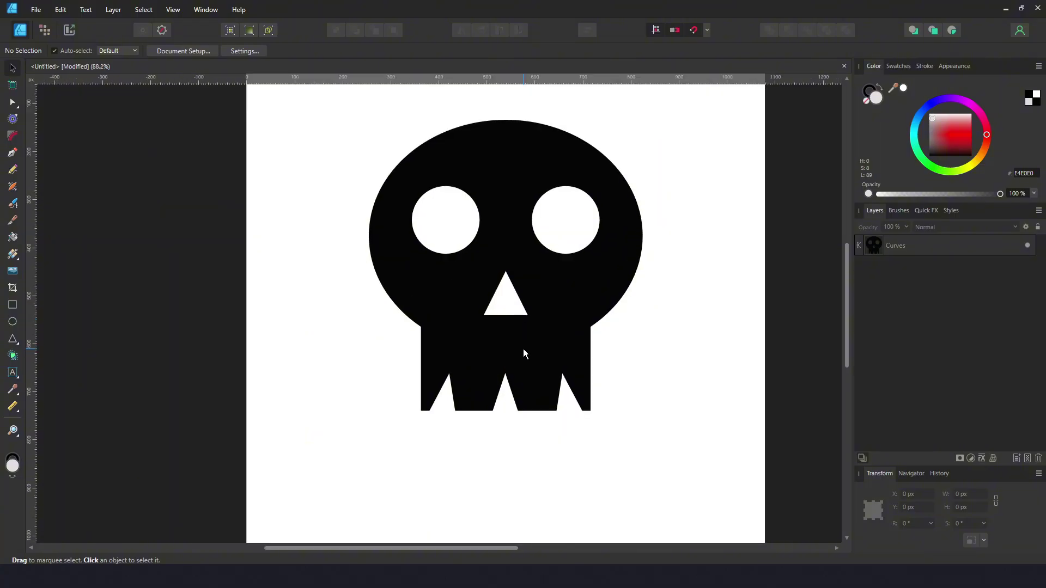
Rename the finished skull shape's layer as Skull.
click(523, 350)
scroll(523, 349, down, 1)
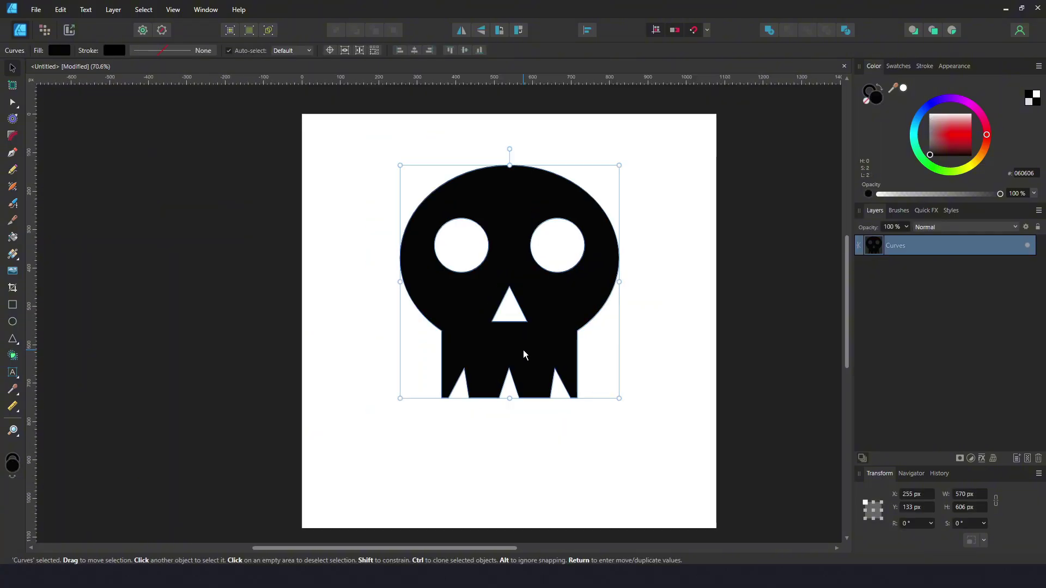
double_click(896, 246)
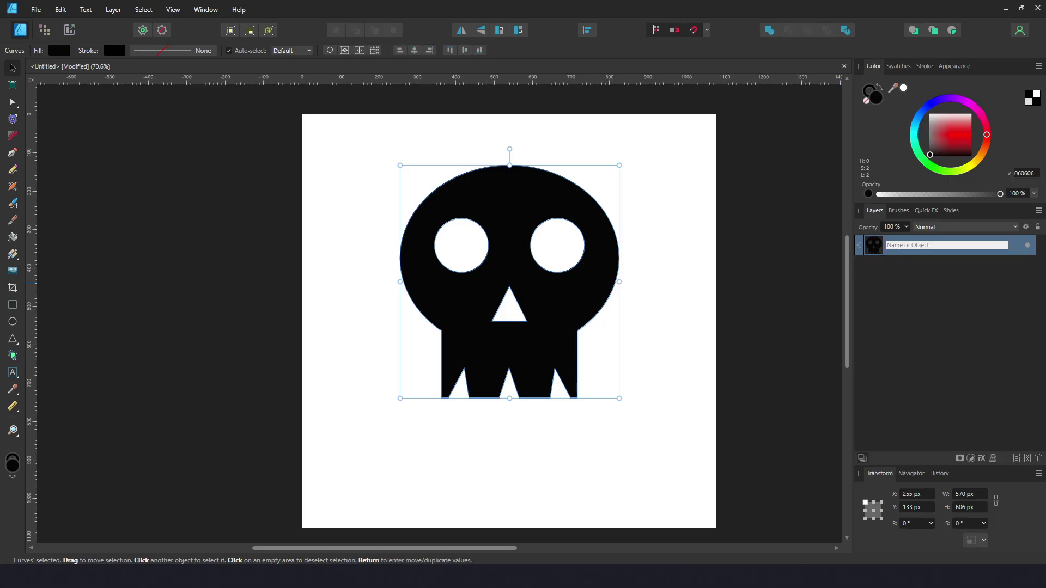
key(Return)
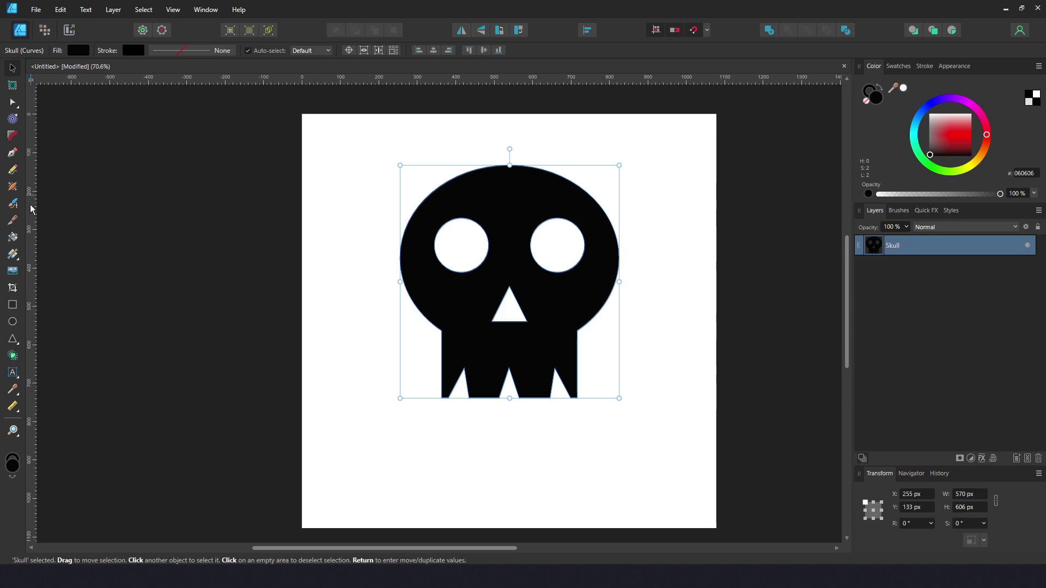
Round all corners of the nose, jaw and teeth together with the Corner tool to a radius of about 8.5 px.
click(12, 136)
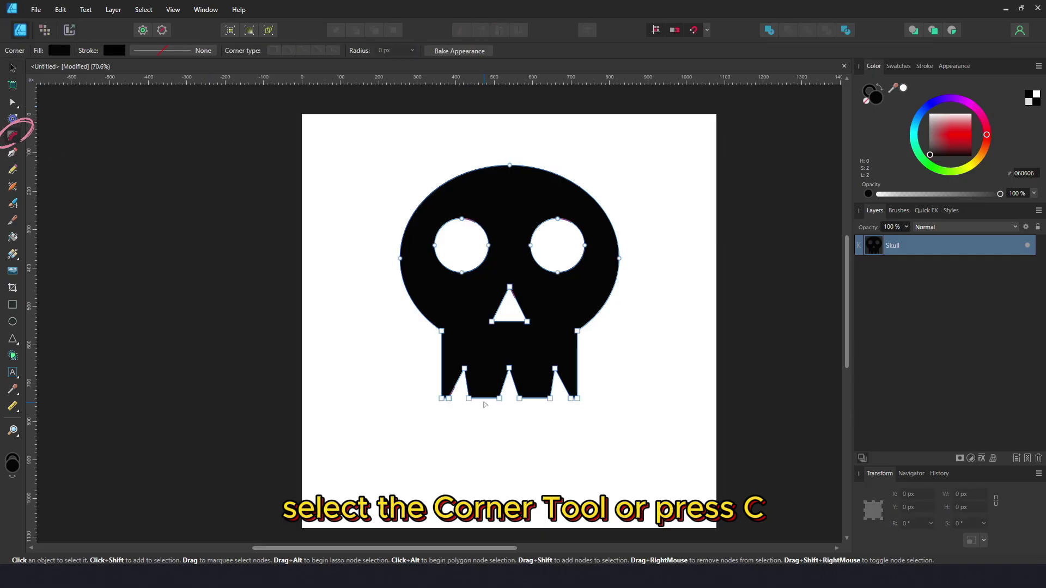
scroll(494, 394, up, 2)
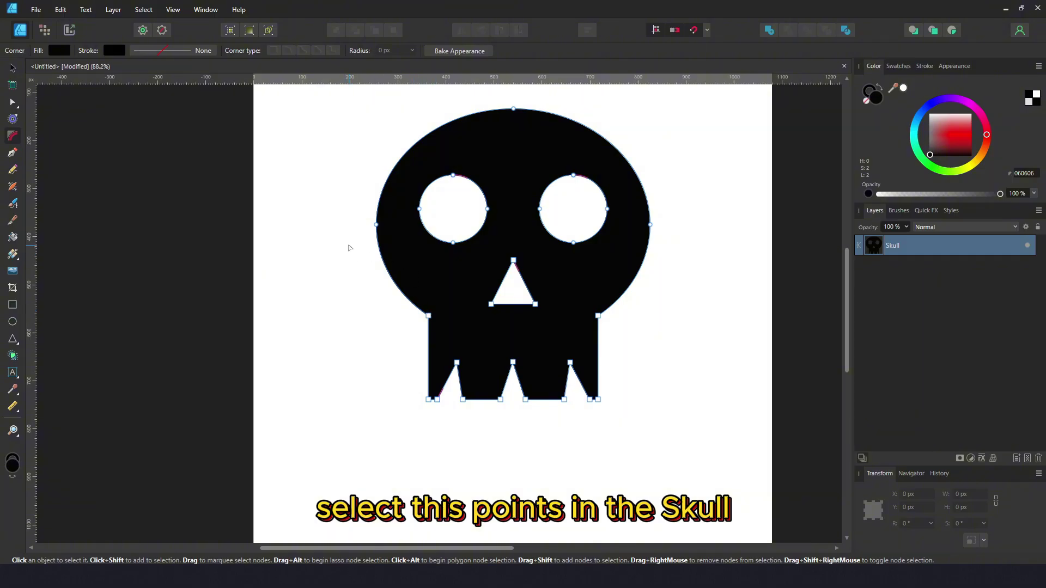
drag(350, 248, 630, 419)
scroll(613, 314, up, 2)
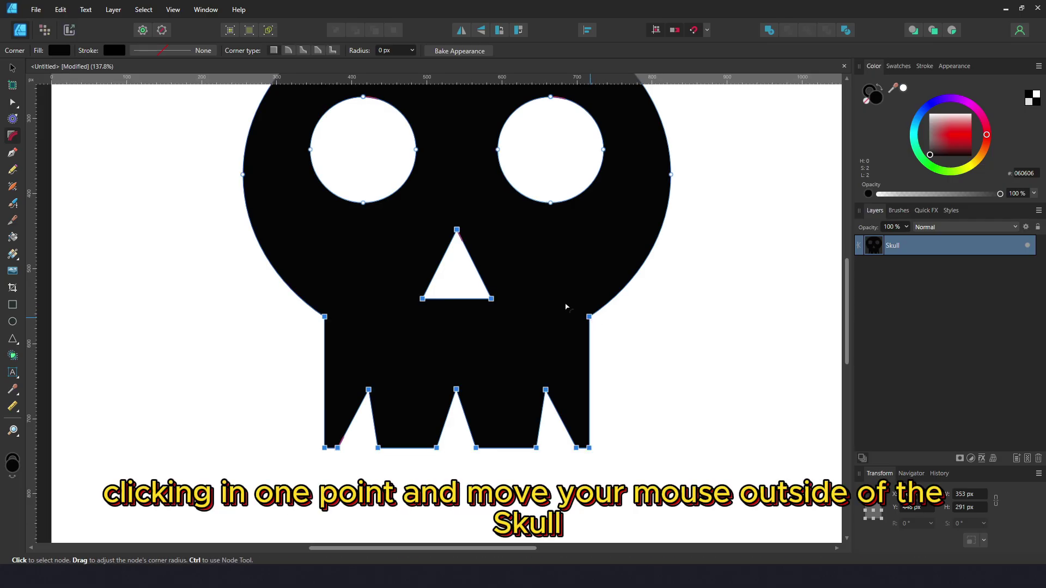
drag(588, 316, 596, 321)
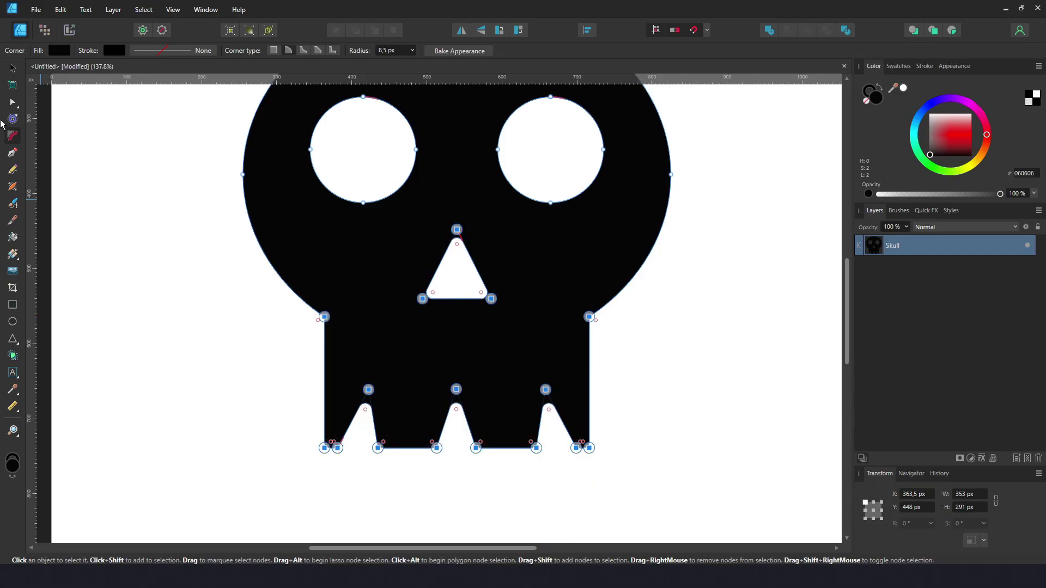
click(12, 69)
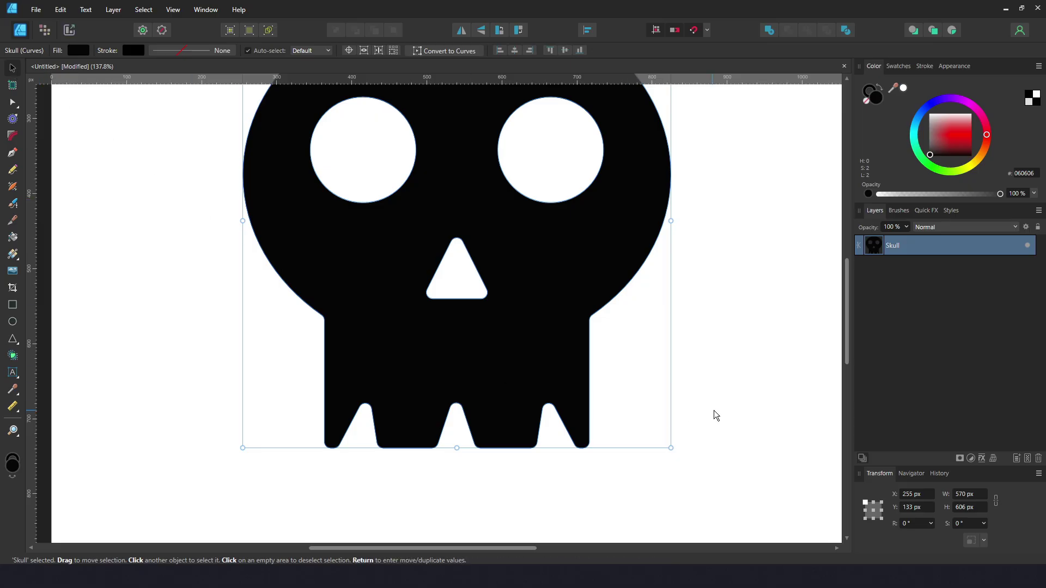
click(704, 374)
Scale the skull up proportionally about its centre to about 800 × 850 px and centre it vertically on the page.
scroll(583, 359, down, 3)
scroll(527, 323, down, 2)
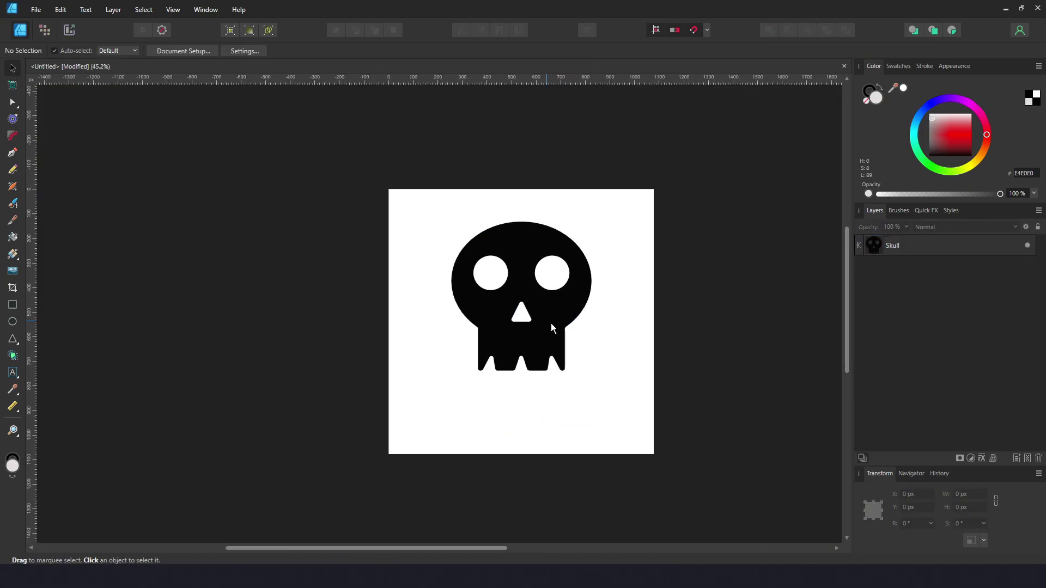
scroll(551, 326, up, 1)
click(537, 325)
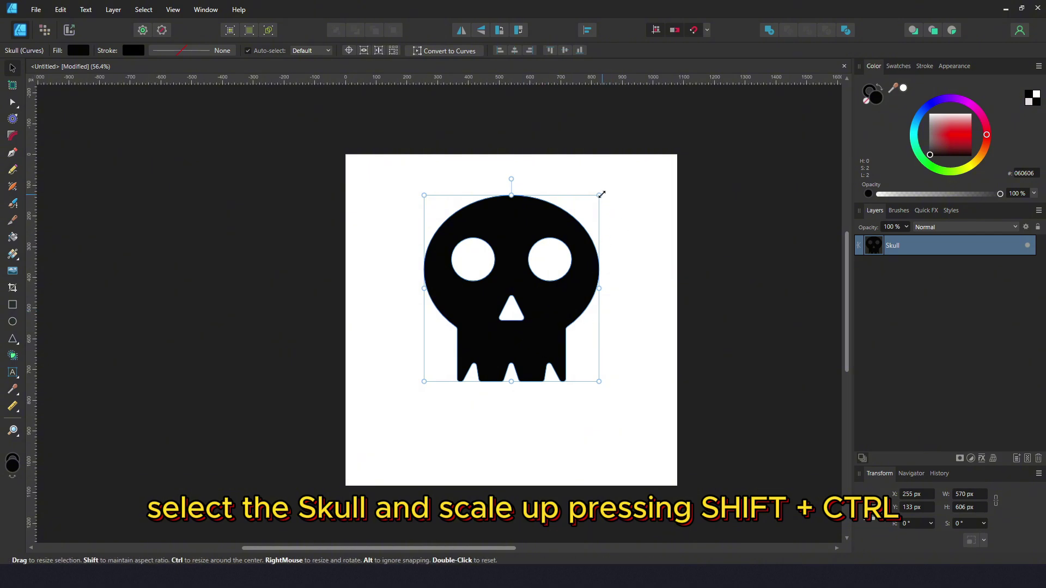
drag(600, 194, 661, 179)
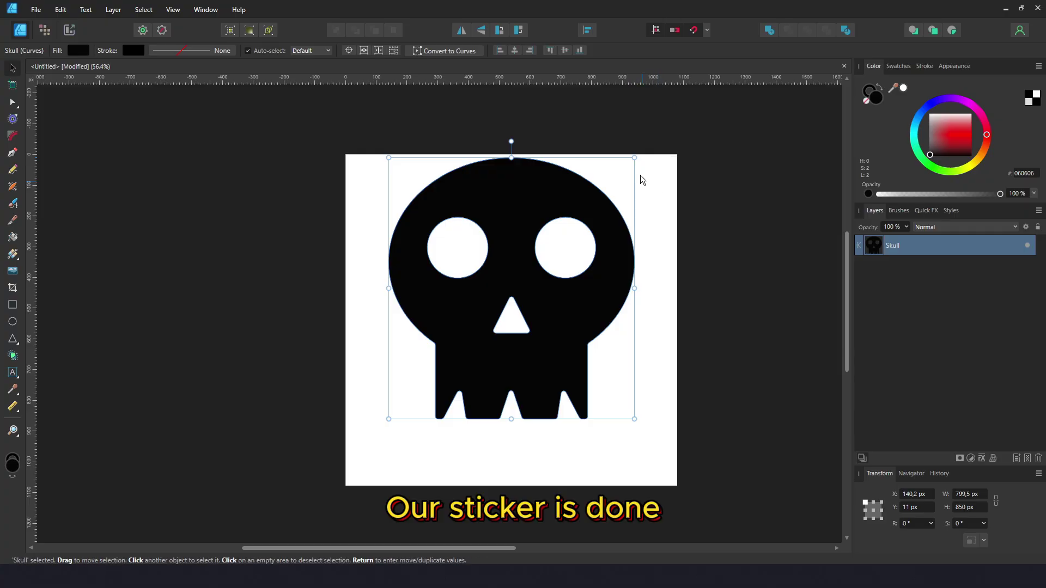
click(564, 50)
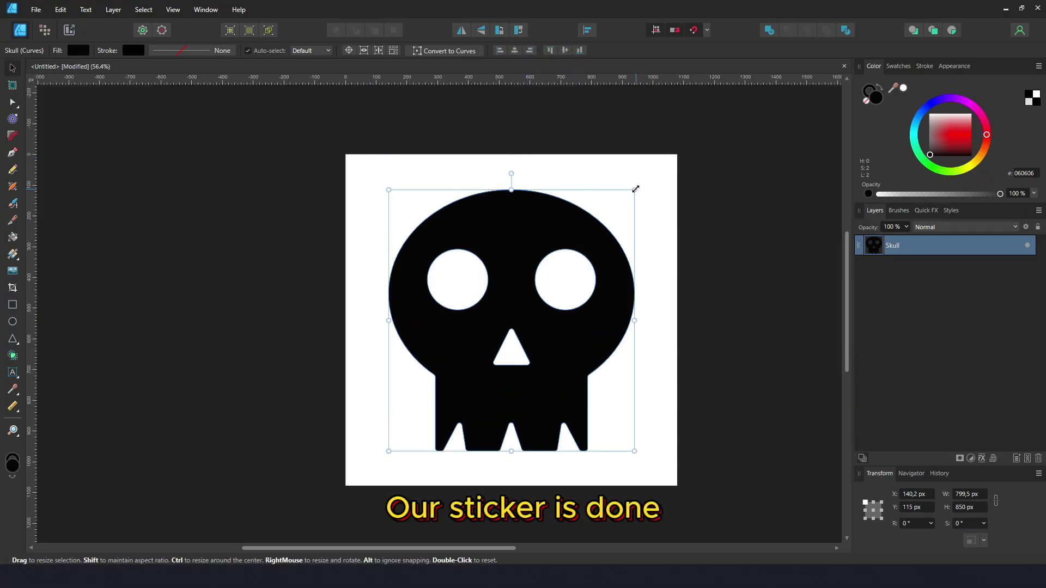
Scale the skull up proportionally about its centre to about 961 × 1022 px, keeping it centred on the page.
drag(635, 189, 668, 164)
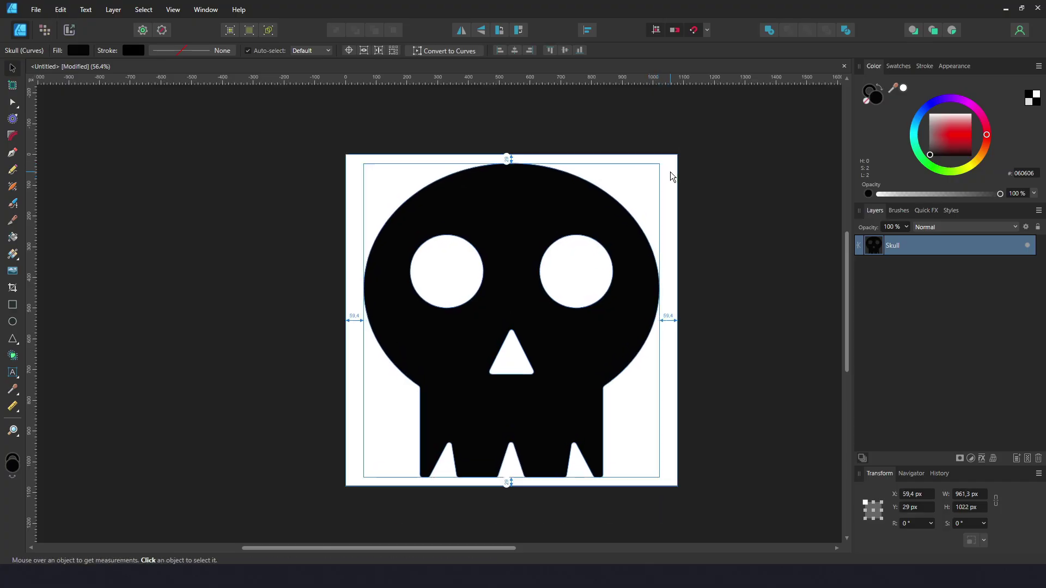
click(673, 177)
click(507, 228)
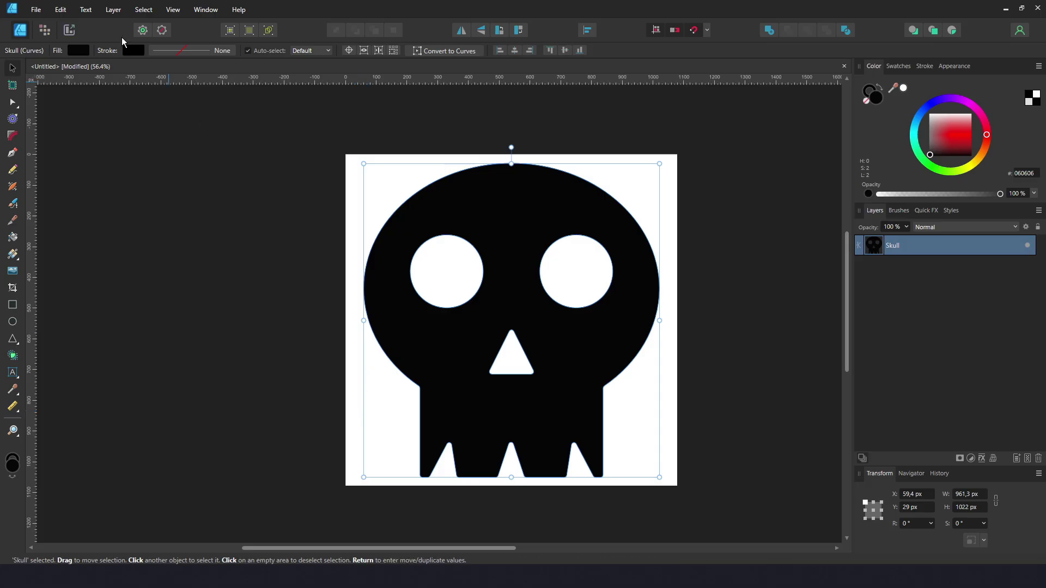
Give the document a transparent background in the document setup's colour settings and deselect the skull.
click(36, 9)
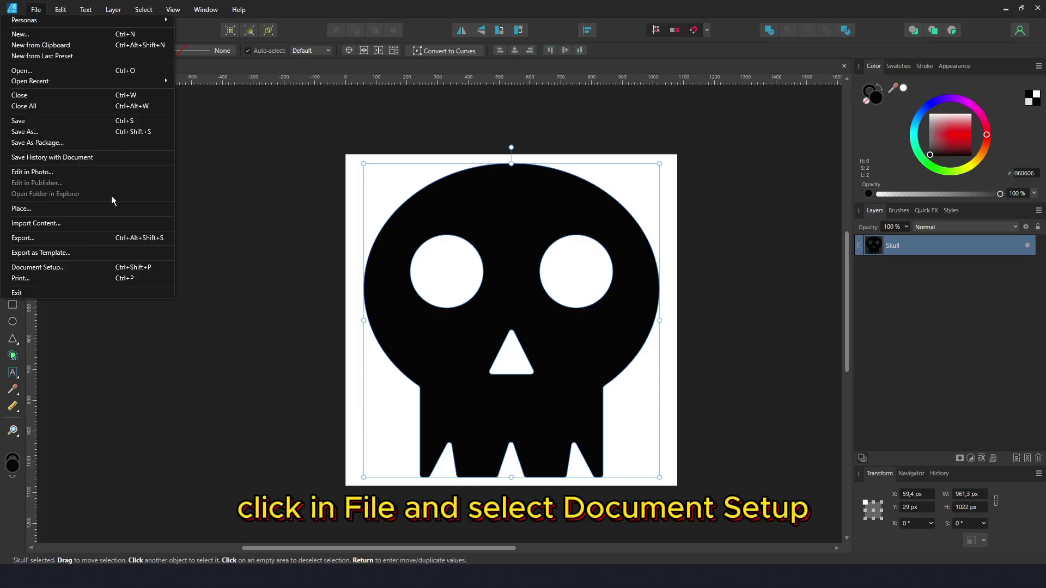
click(59, 269)
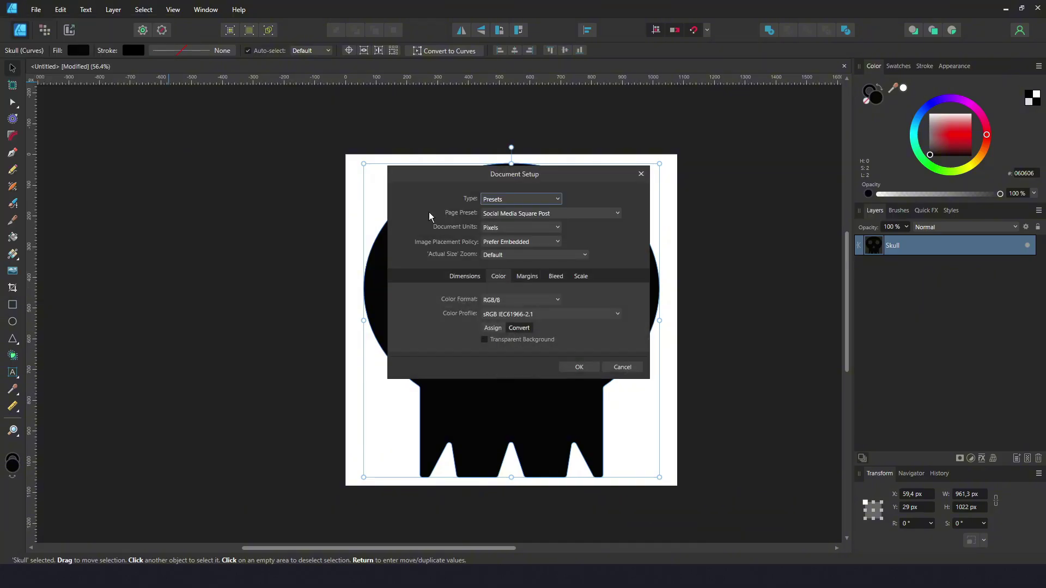
click(466, 277)
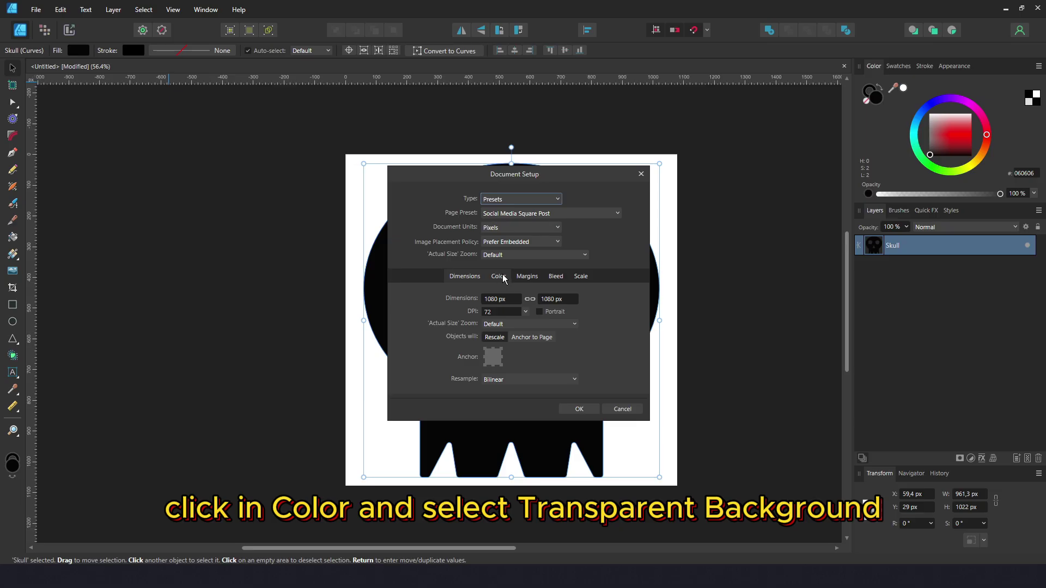
click(500, 277)
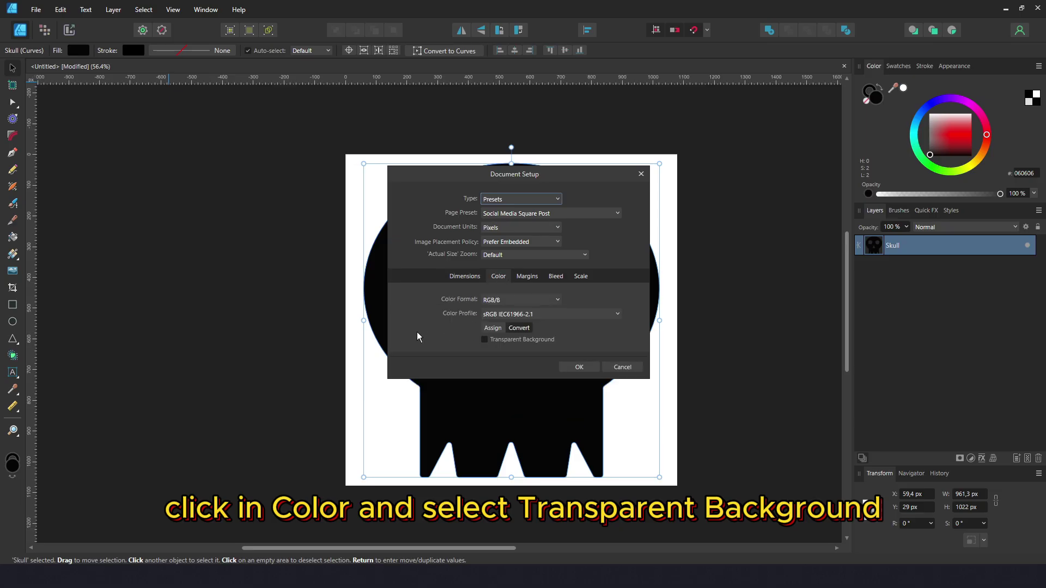
click(485, 339)
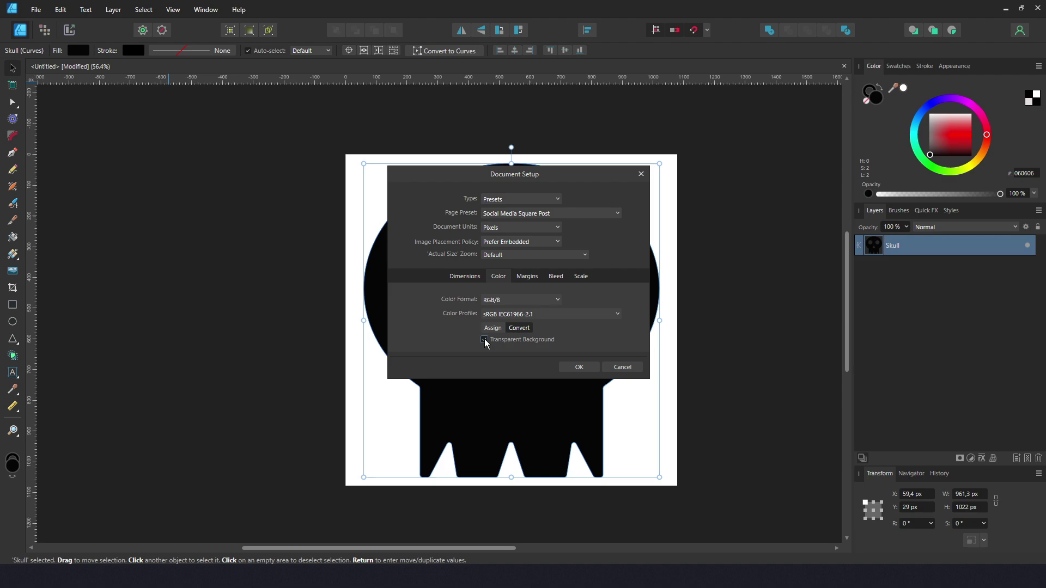
click(580, 368)
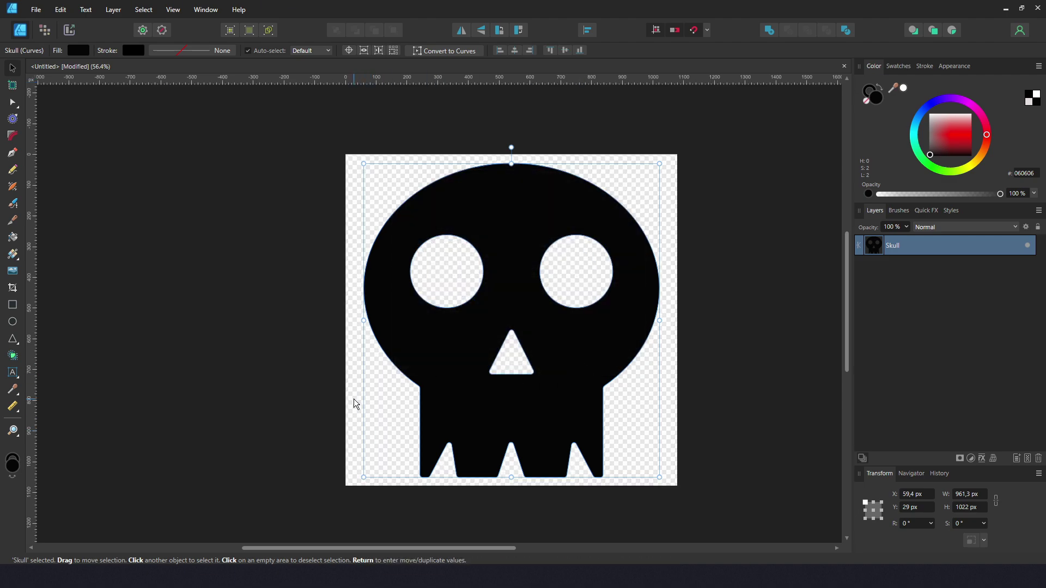
click(744, 295)
Set up an export of the skull document in PNG format.
click(35, 9)
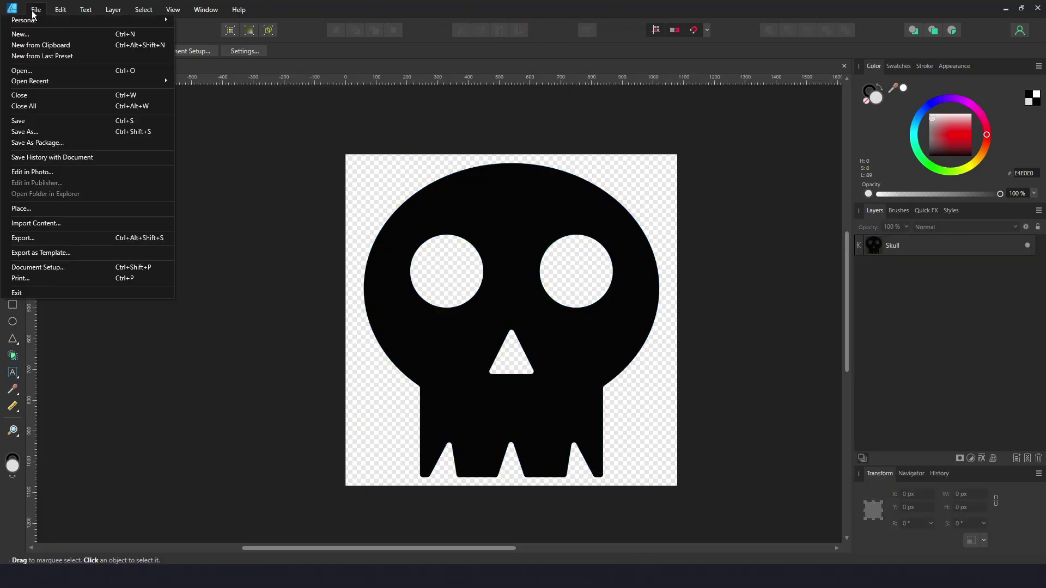
mouse_move(60, 9)
click(35, 10)
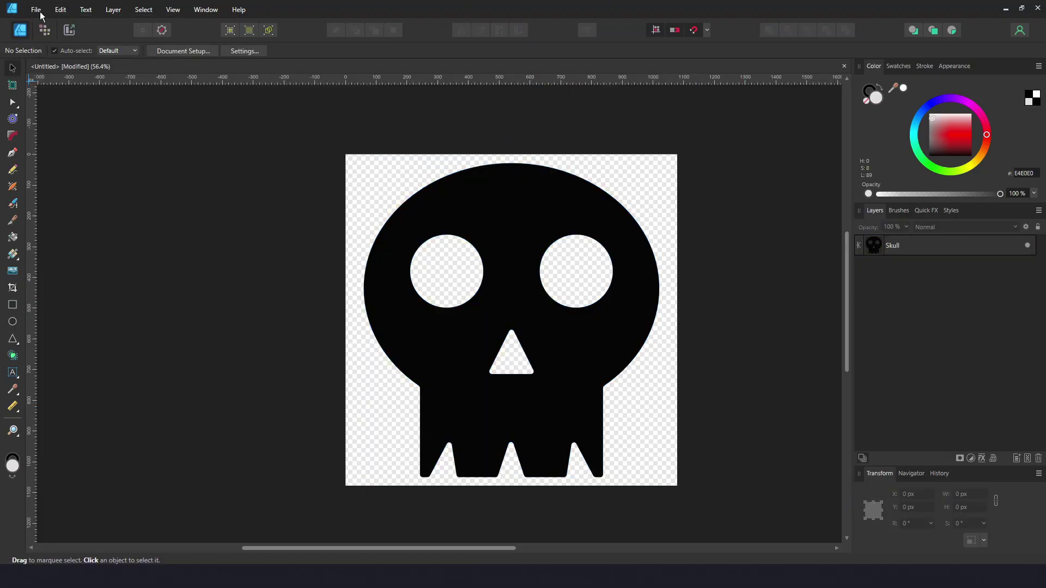
click(36, 9)
click(30, 238)
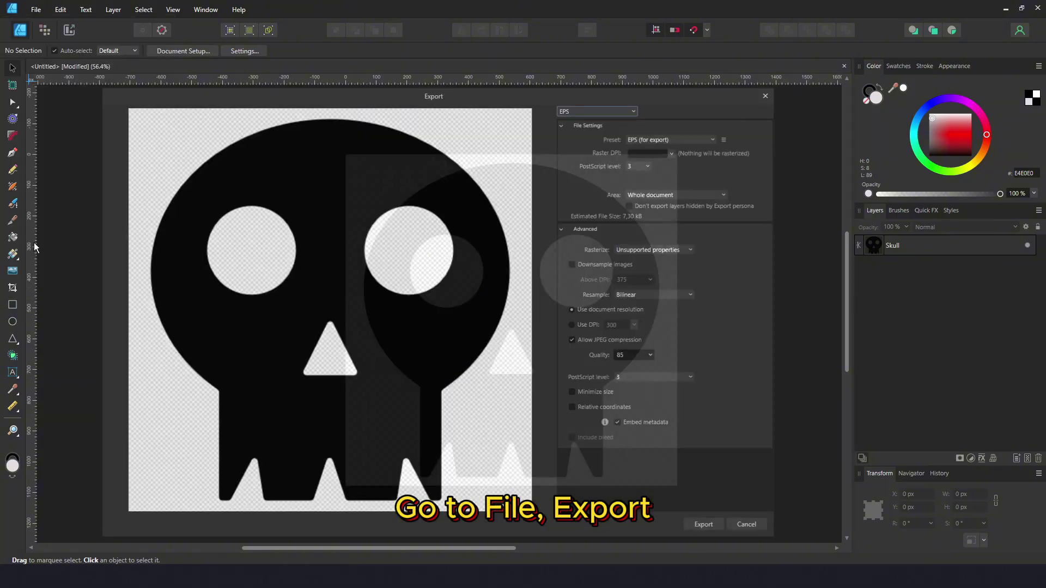
click(615, 112)
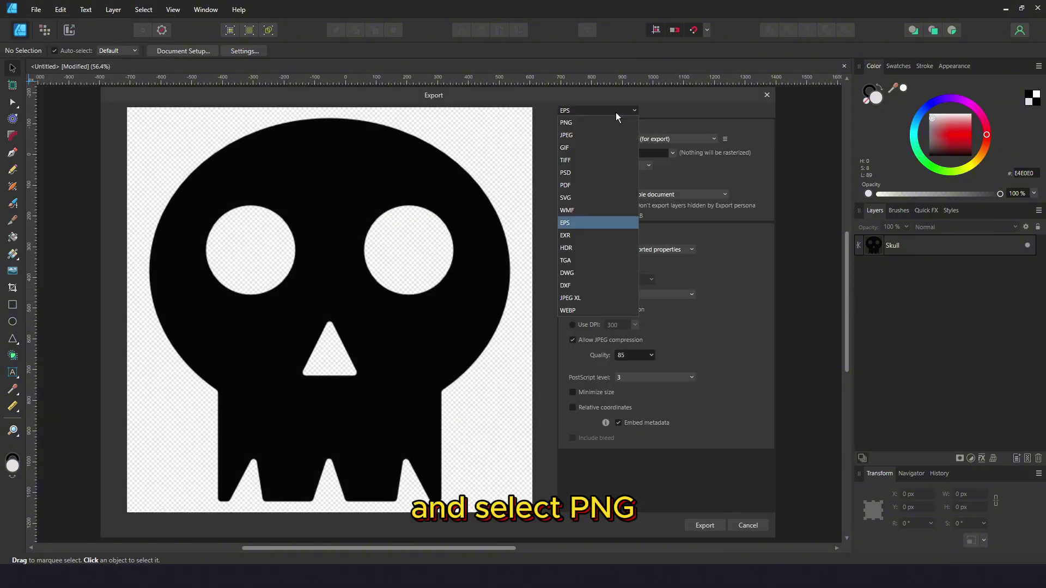
click(572, 126)
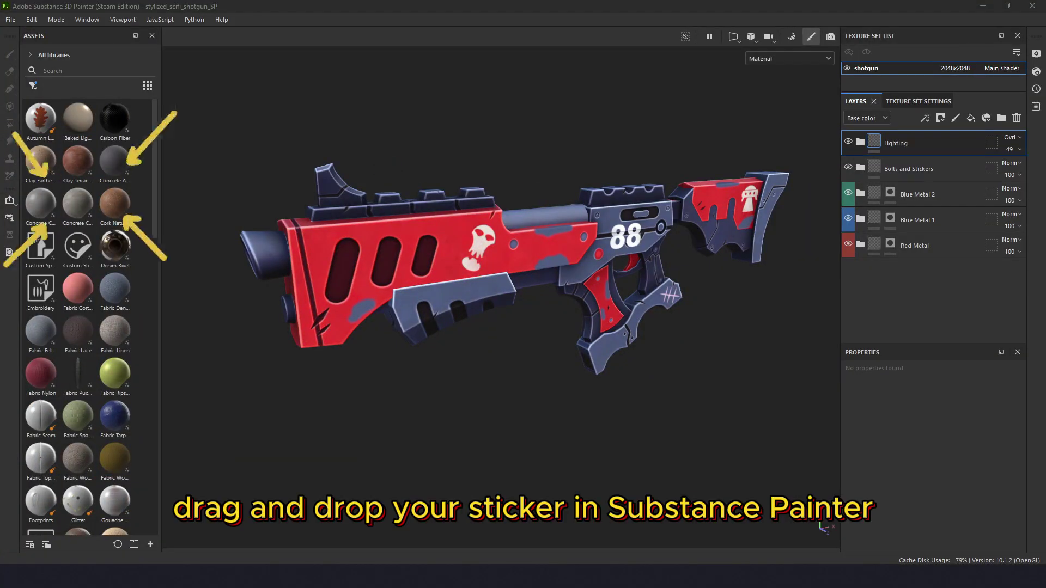
Switch to Substance 3D Painter and import Skull Sticker 2.png and Skull Sticker.png into the stylized_scifi_shotgun_SP project as textures.
drag(989, 321, 115, 192)
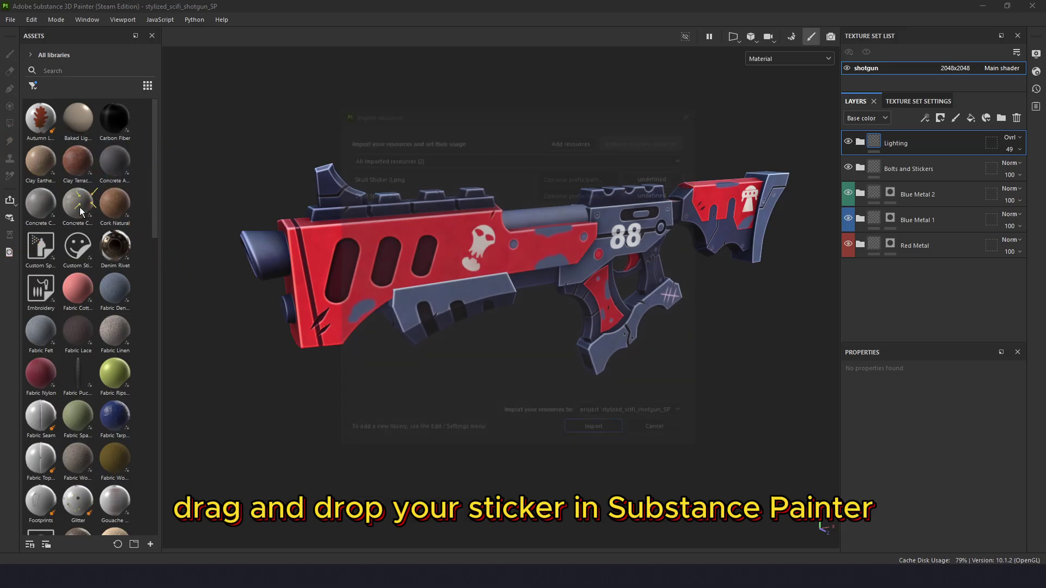
click(656, 175)
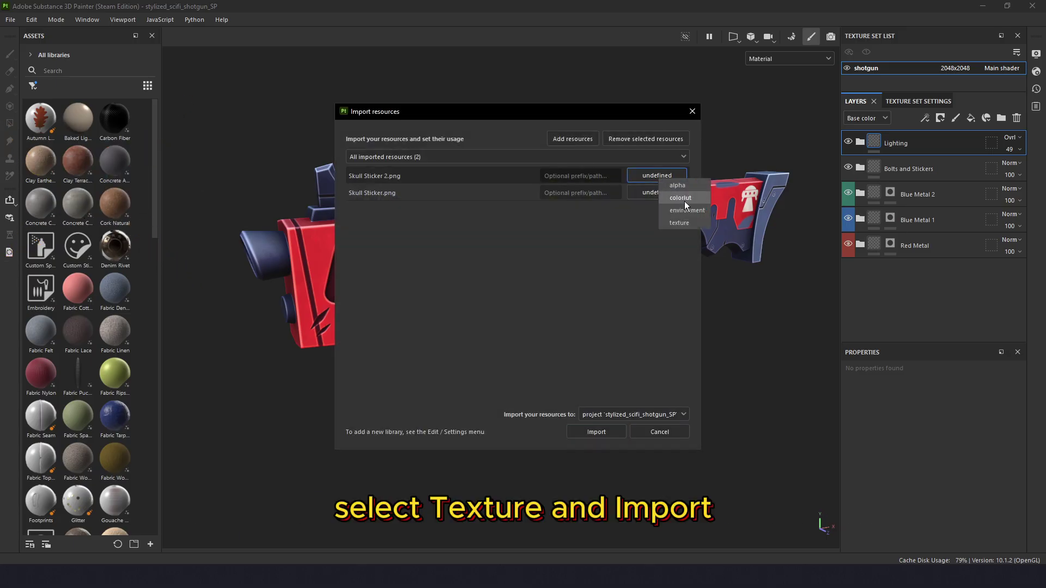
click(683, 224)
click(656, 196)
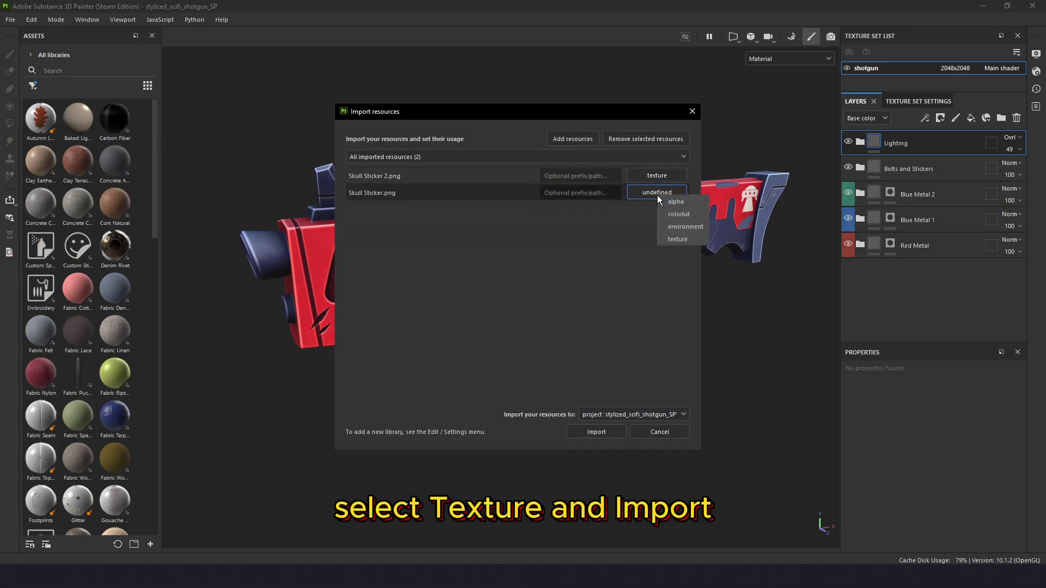
click(671, 240)
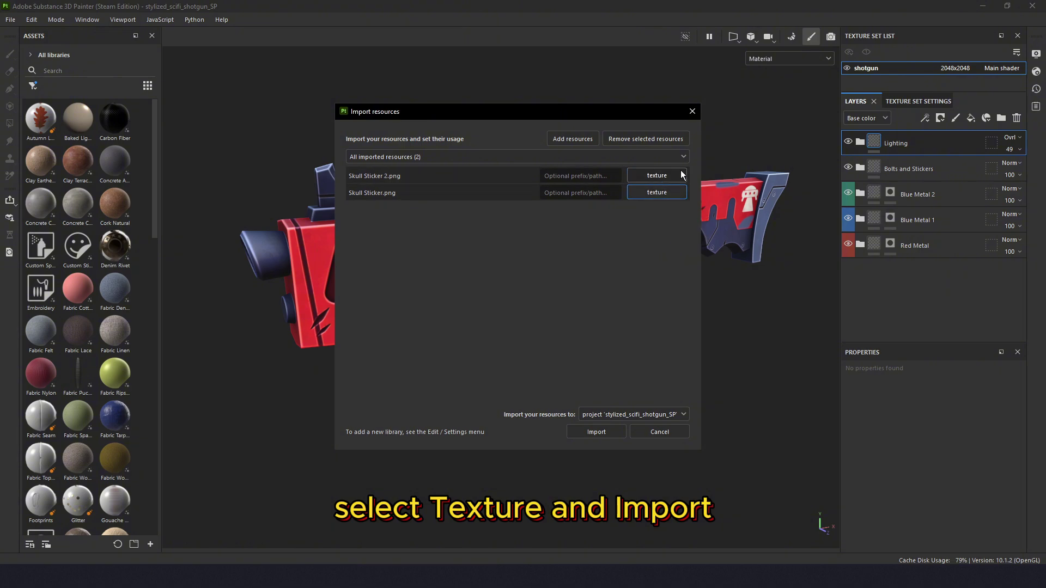
click(597, 432)
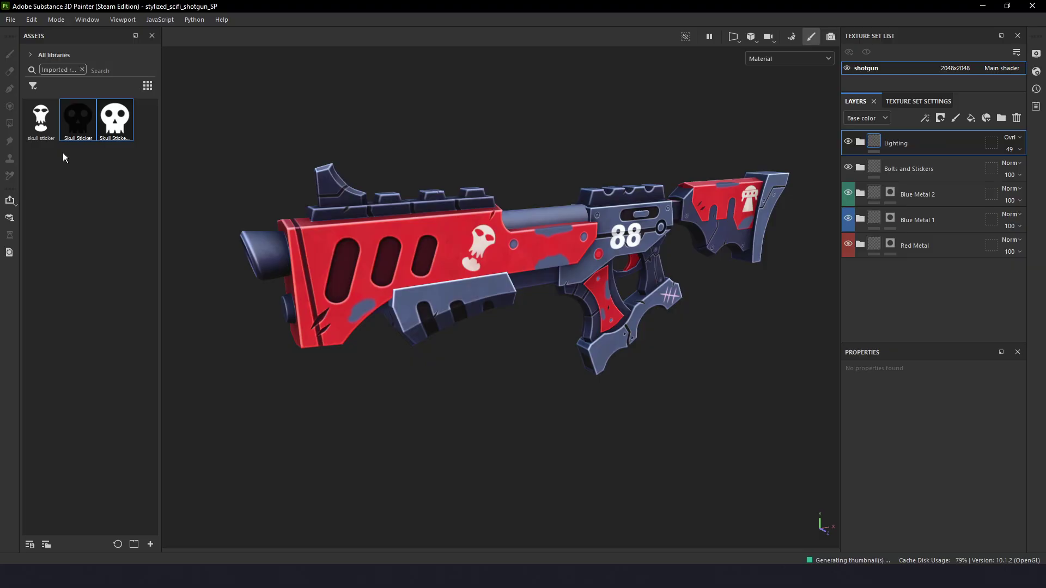
Clear the imported-resources filter, search the assets for sticker, and place the Custom Sticker on the shotgun's red body beside the white skull.
click(82, 69)
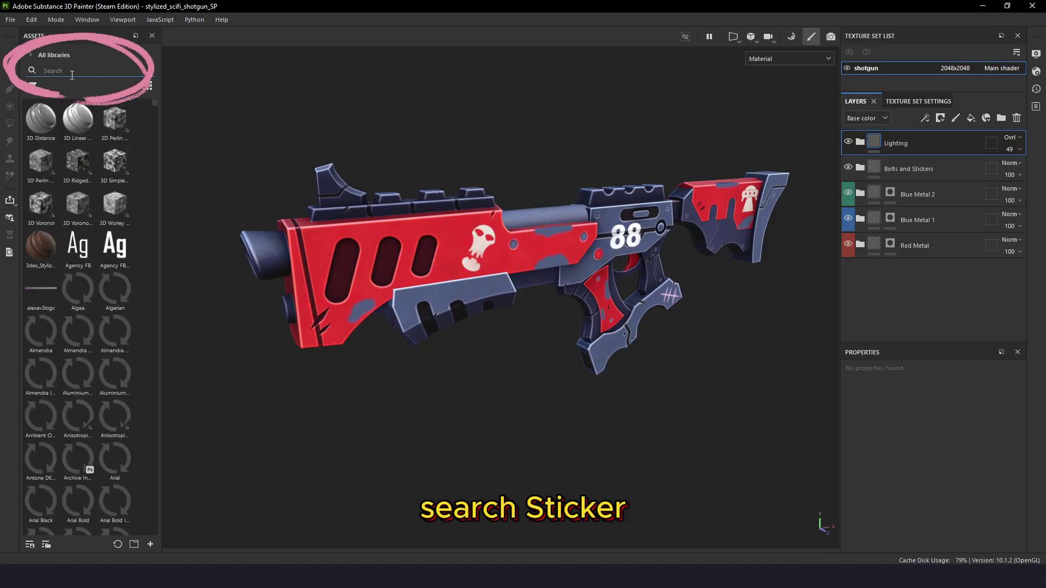
click(80, 73)
text(sti)
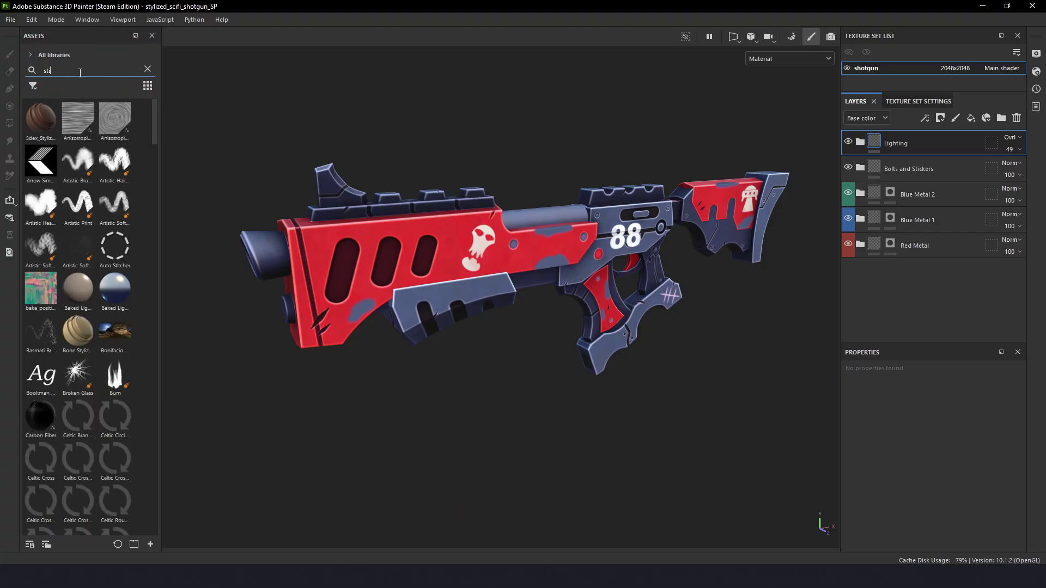
text(cker)
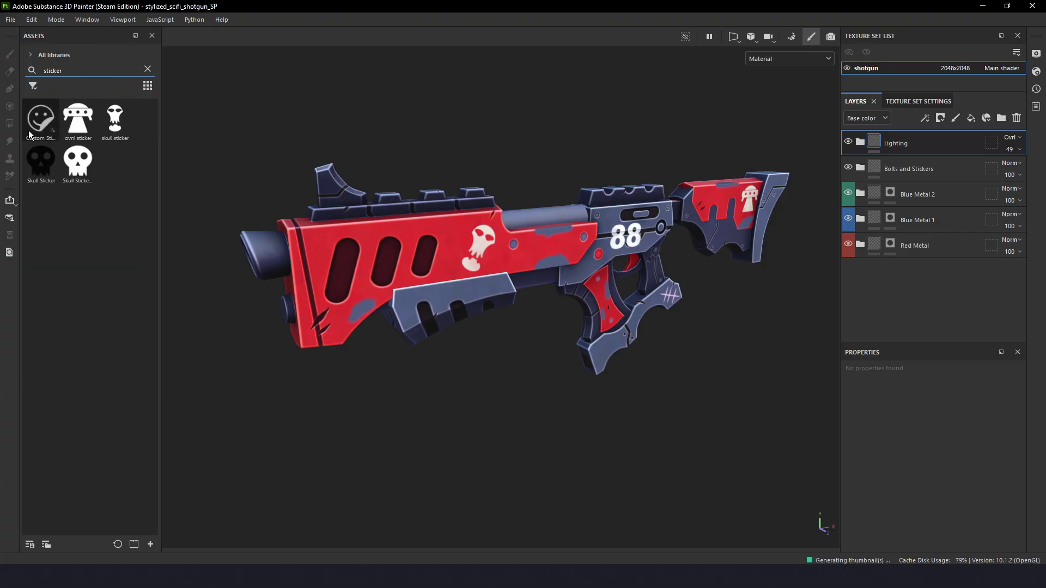
drag(38, 124, 448, 245)
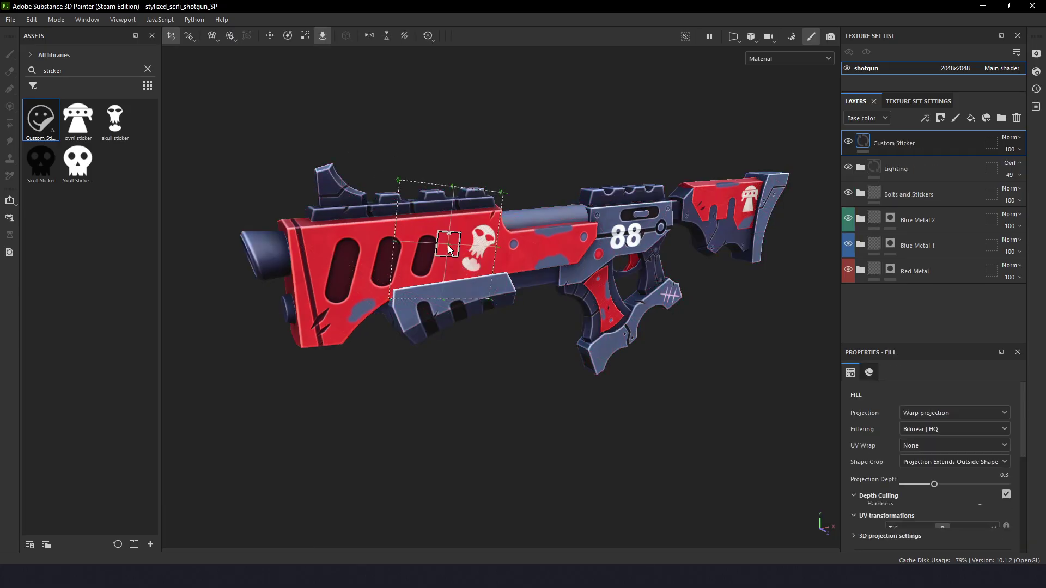
Scale the Custom Sticker projection down uniformly to a small square between the body's slot and the white skull.
scroll(448, 246, up, 5)
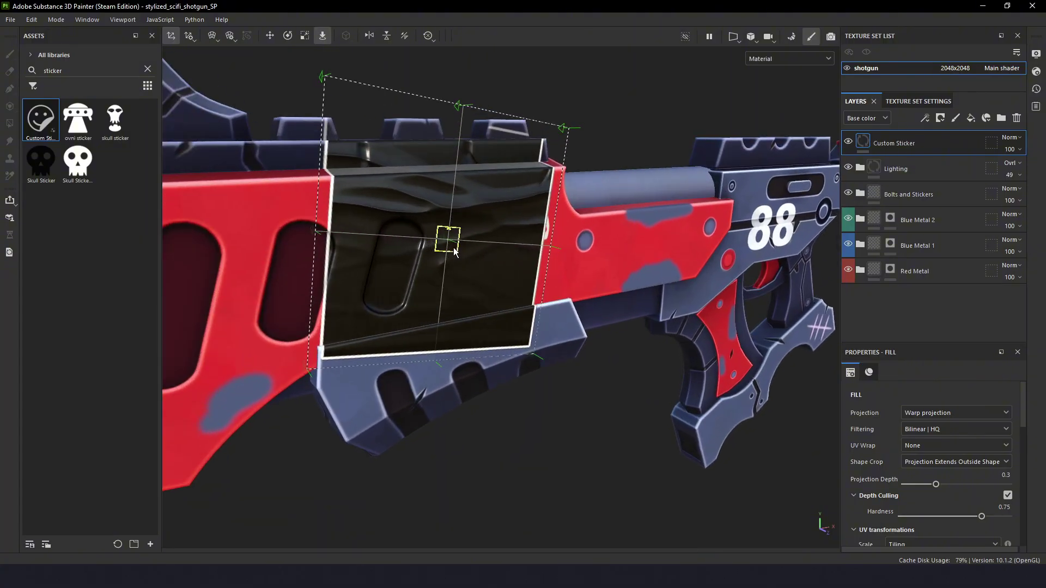
scroll(453, 250, up, 4)
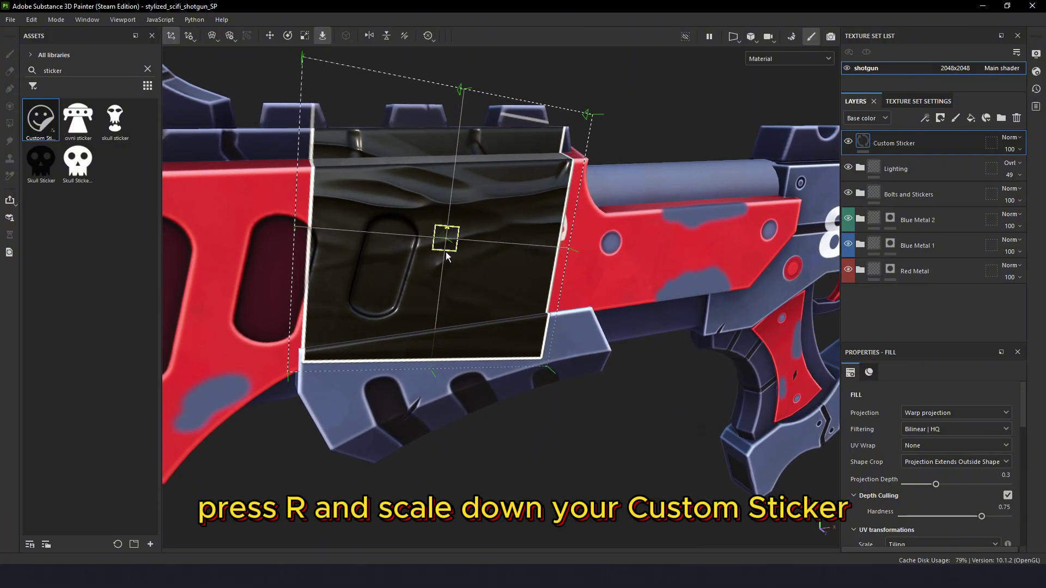
key(r)
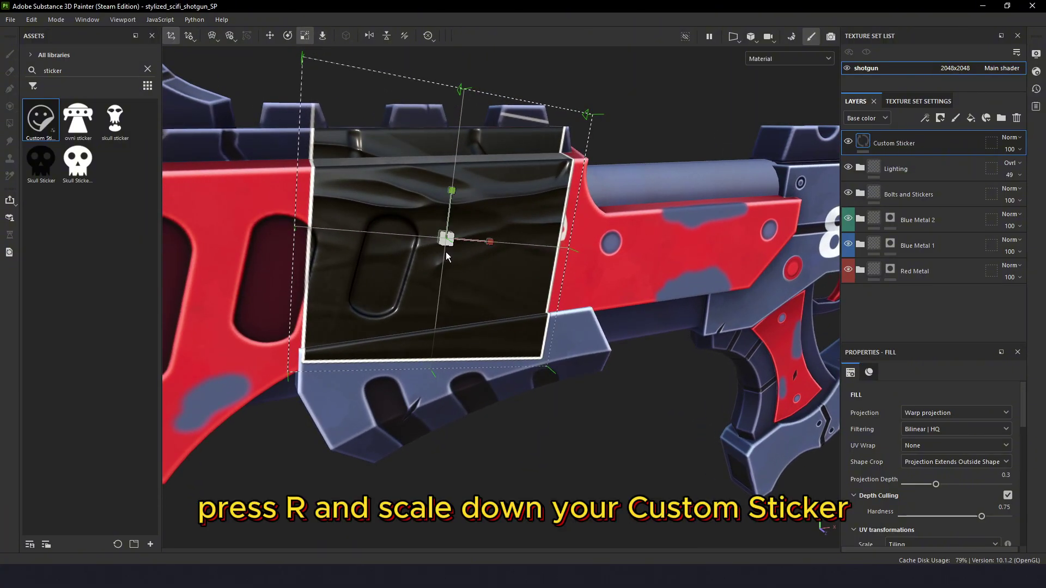
drag(447, 256, 287, 280)
Rotate the Custom Sticker projection slightly counter-clockwise so it sits level on the red body.
key(e)
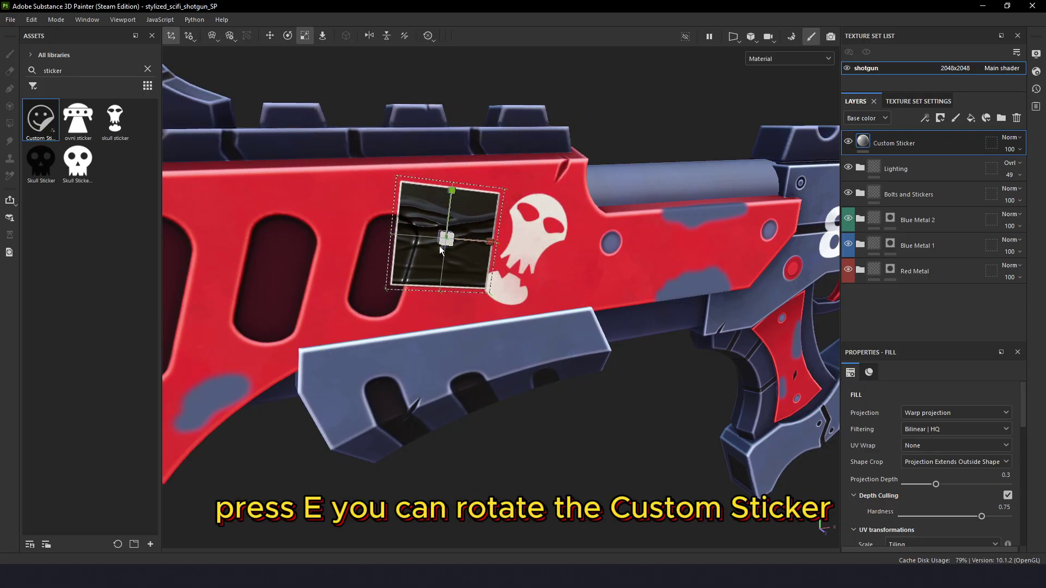
scroll(457, 248, up, 4)
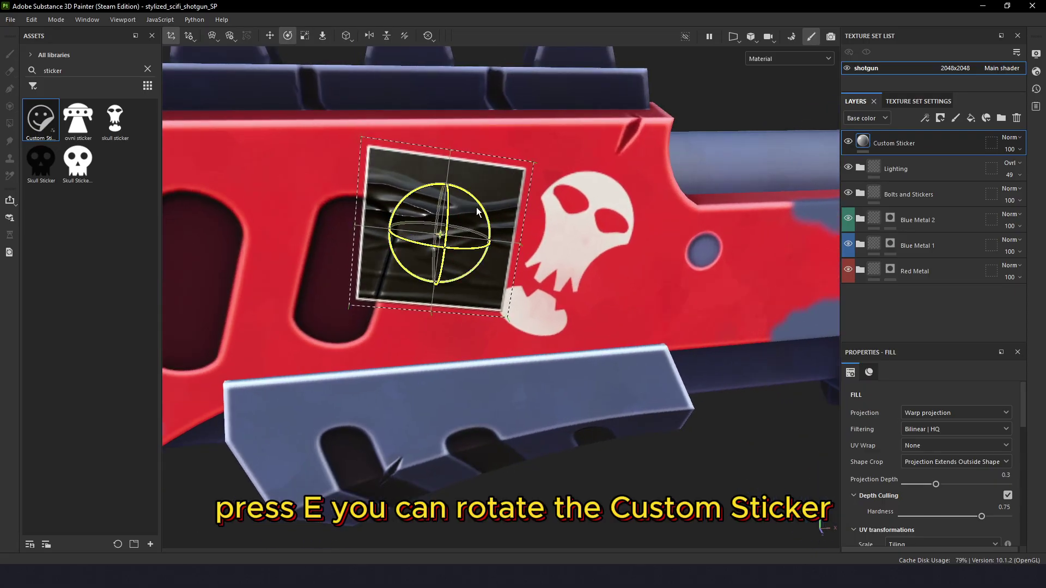
drag(479, 209, 472, 206)
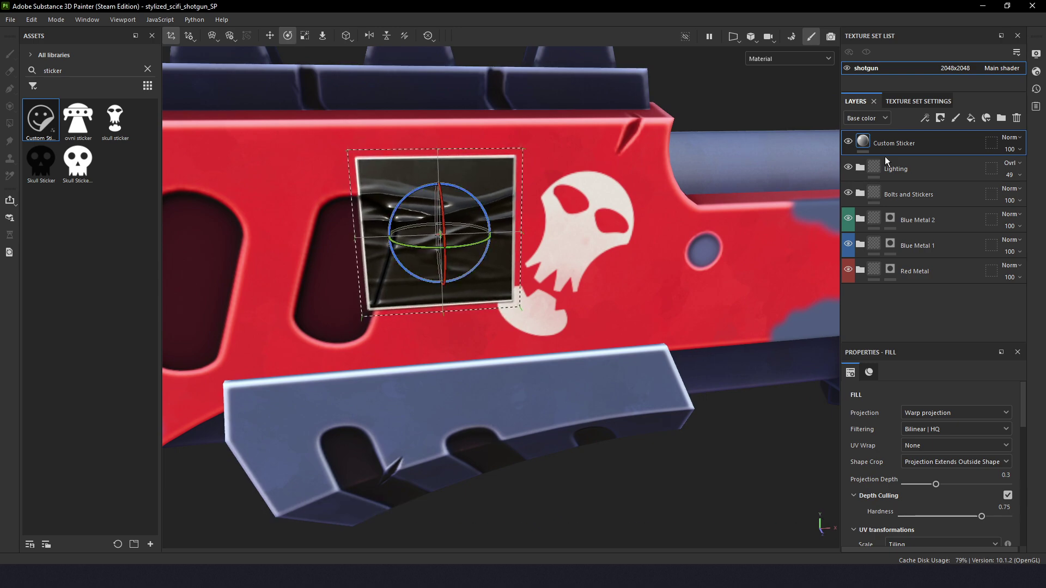
Rename the Custom Sticker layer as Sticker.
double_click(913, 142)
text(Stick)
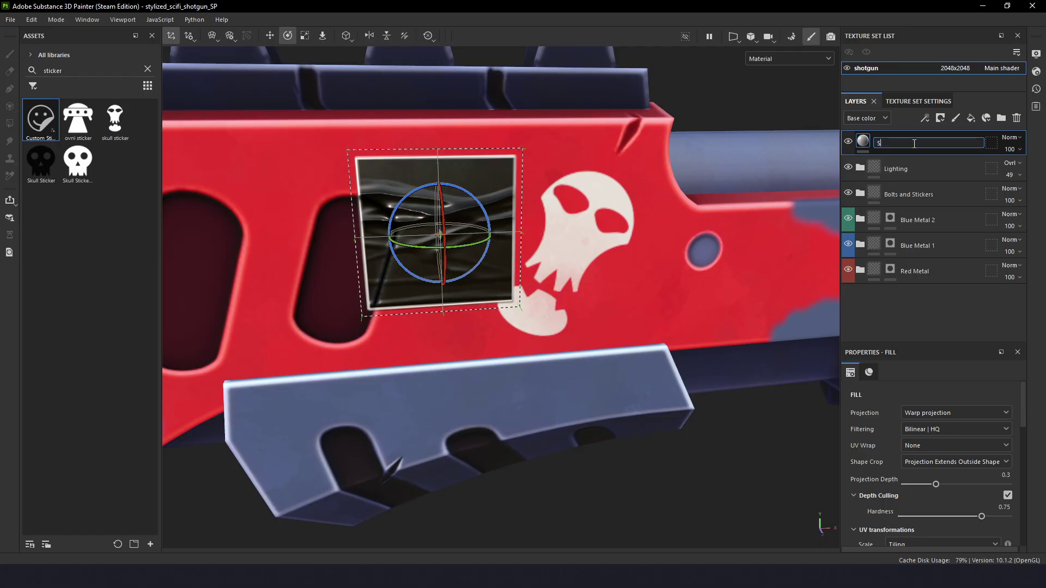
key(Return)
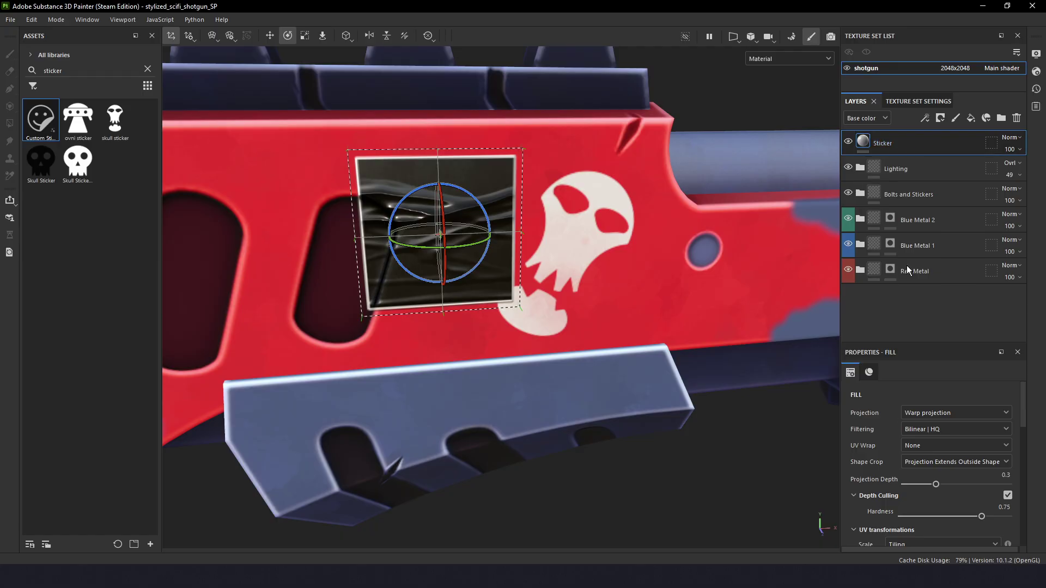
Assign the black Skull Sticker texture as the Custom Image input of the Sticker layer.
scroll(926, 442, down, 3)
scroll(926, 442, down, 8)
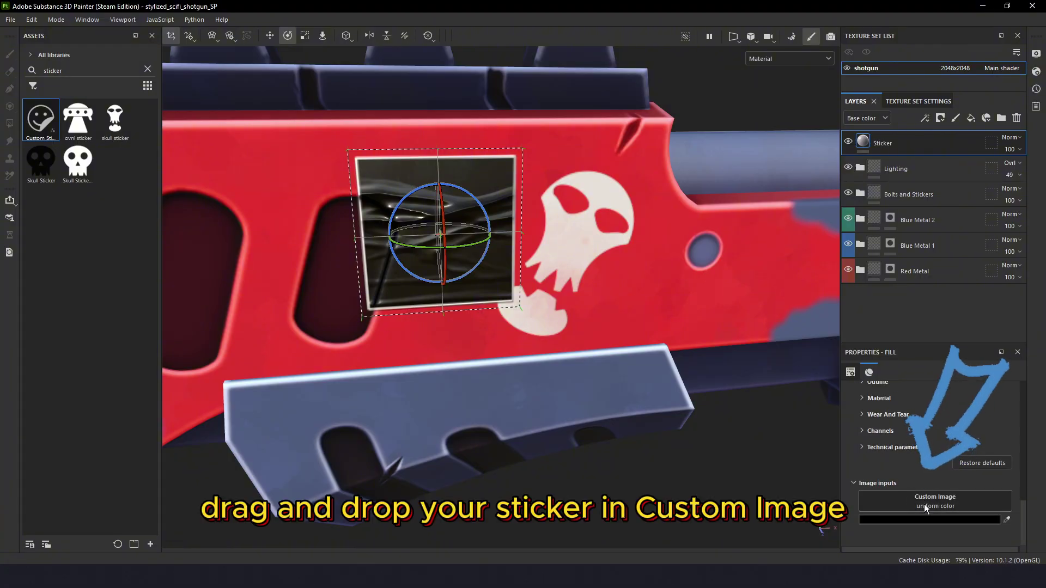
click(46, 174)
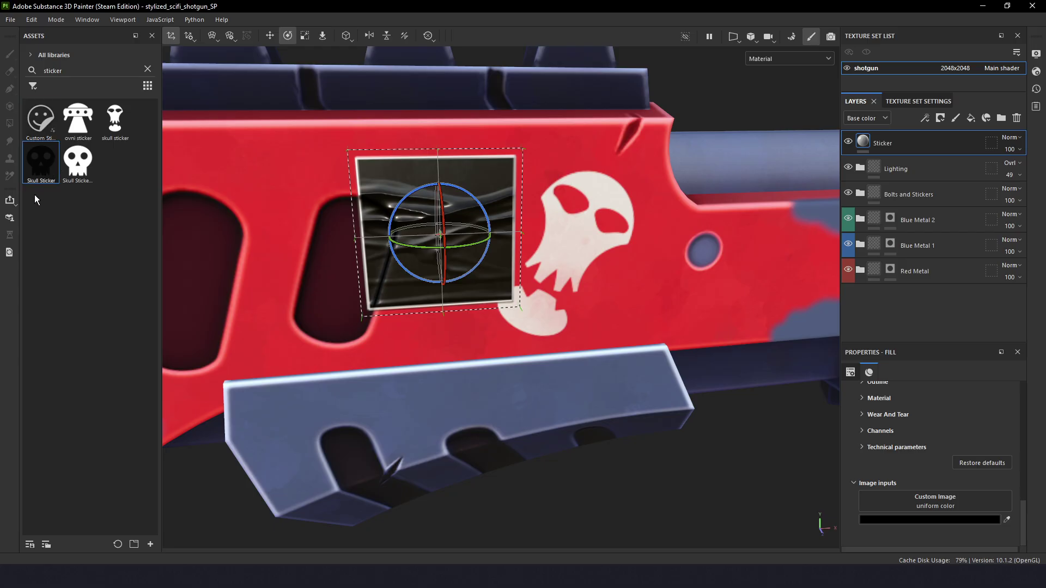
drag(41, 171, 893, 495)
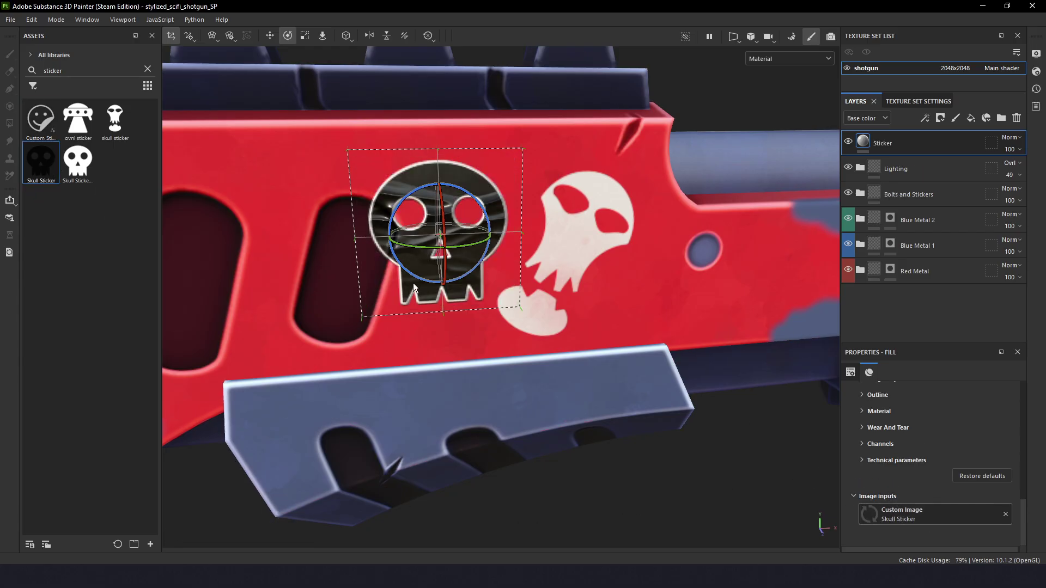
Fine-tune the black skull sticker's rotation on the red body by turning it slightly clockwise.
scroll(438, 253, up, 2)
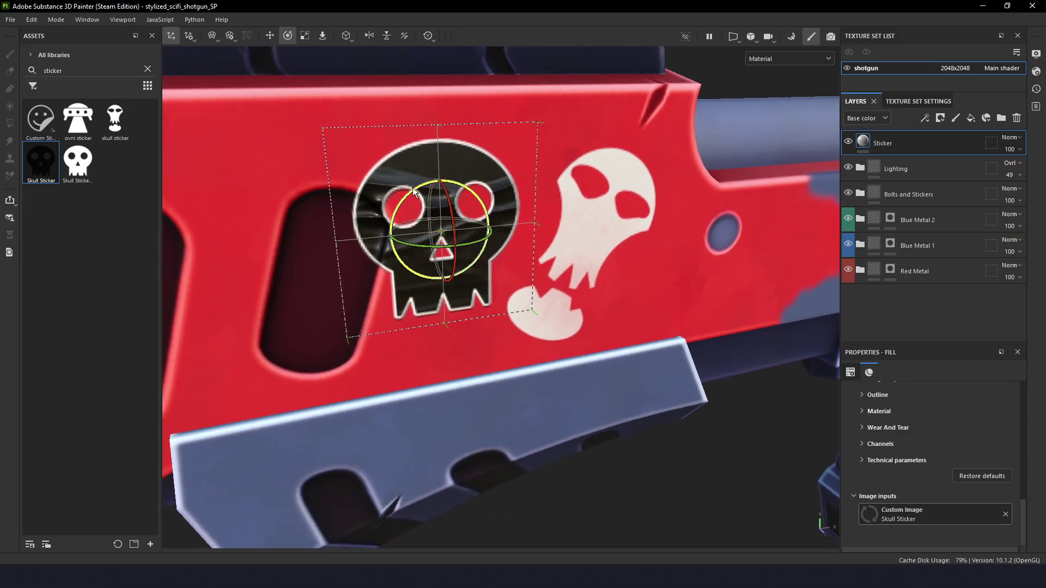
mouse_move(462, 197)
mouse_down()
mouse_move(441, 218)
mouse_move(464, 194)
mouse_up()
drag(467, 186, 473, 193)
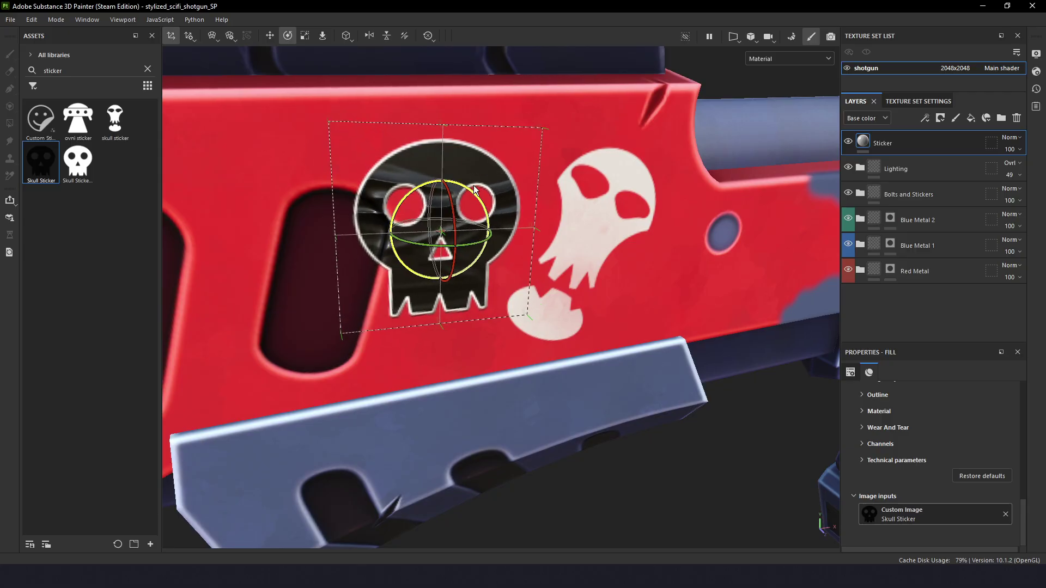
Reposition the black skull sticker on the red body by sliding it along the surface, slightly up and toward the white skull.
click(323, 37)
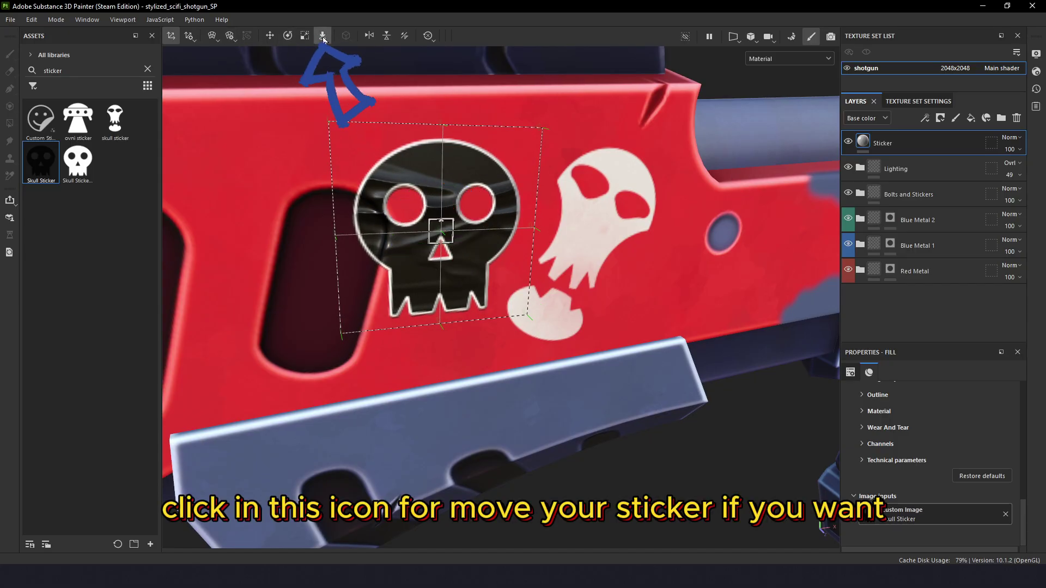
drag(436, 241, 460, 218)
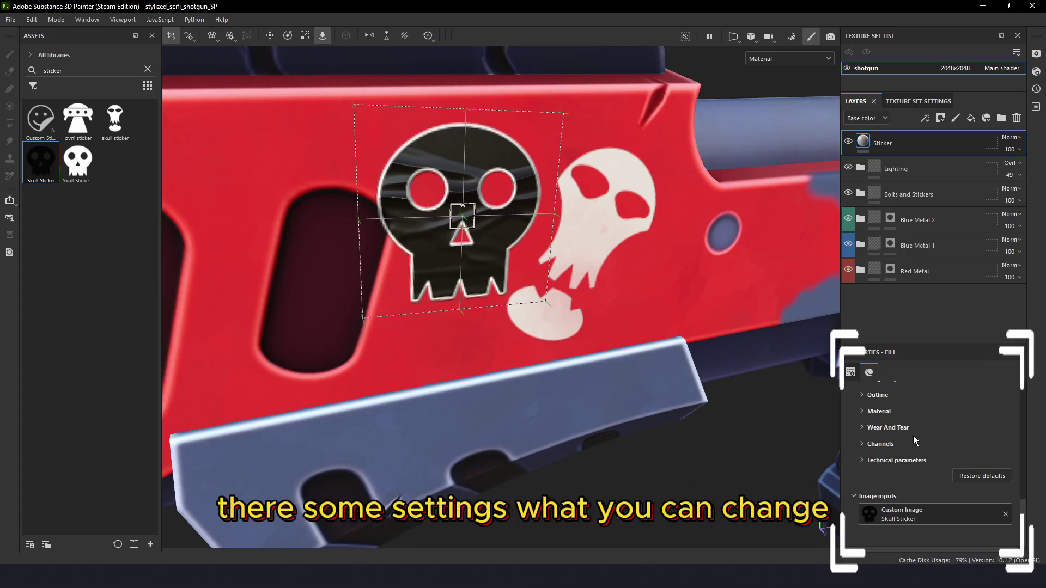
Review the sticker's Image Adjustments and set its Outline Thickness to 0.43.
scroll(877, 437, up, 3)
scroll(886, 432, up, 4)
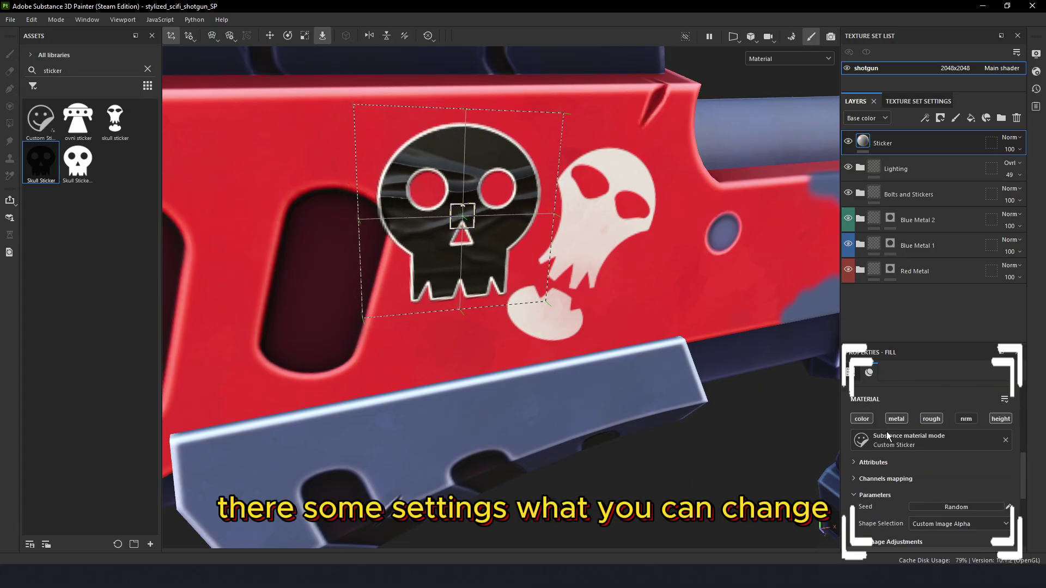
scroll(885, 423, down, 3)
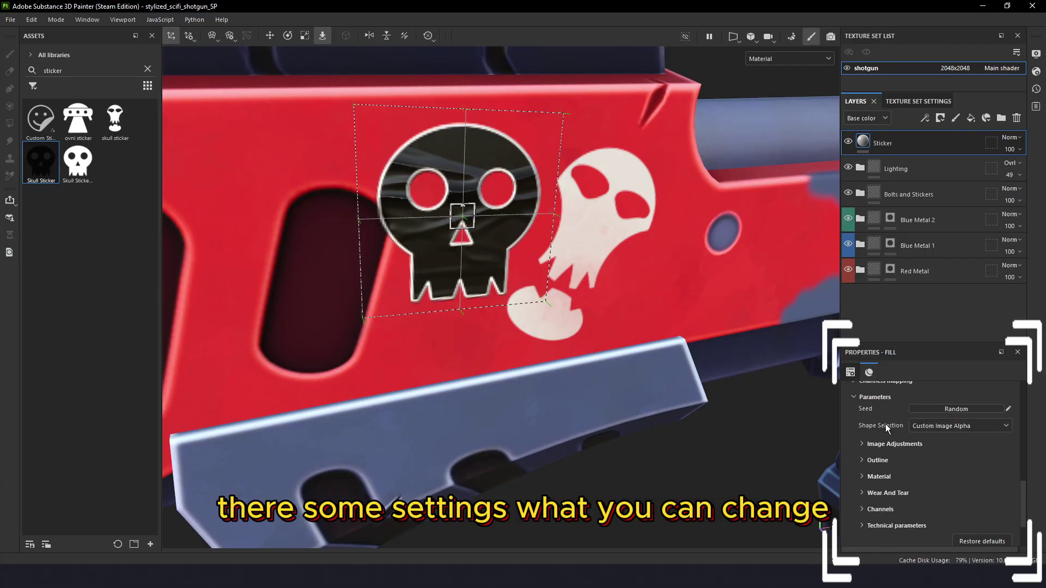
click(861, 443)
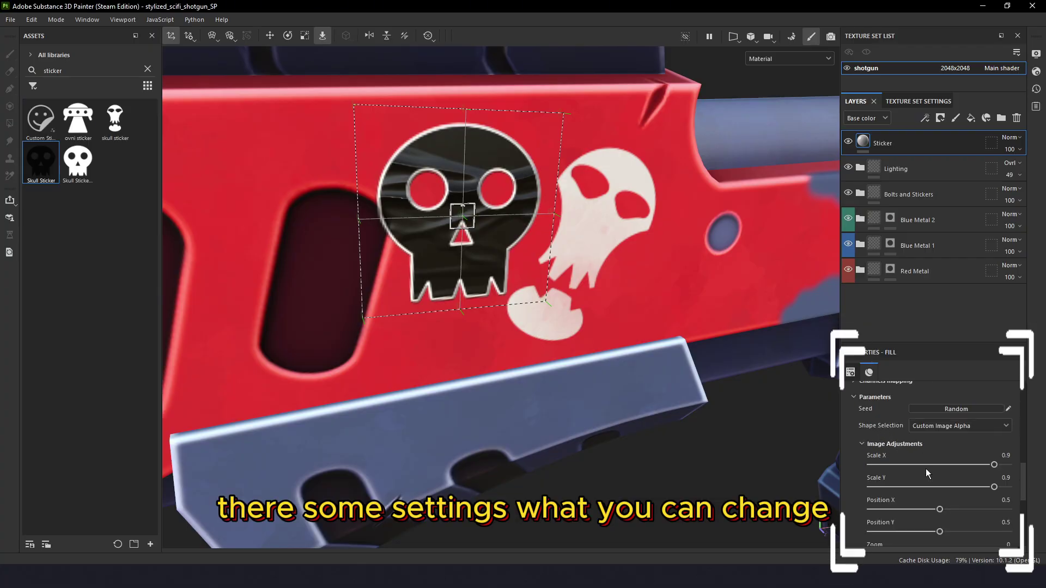
scroll(926, 469, down, 2)
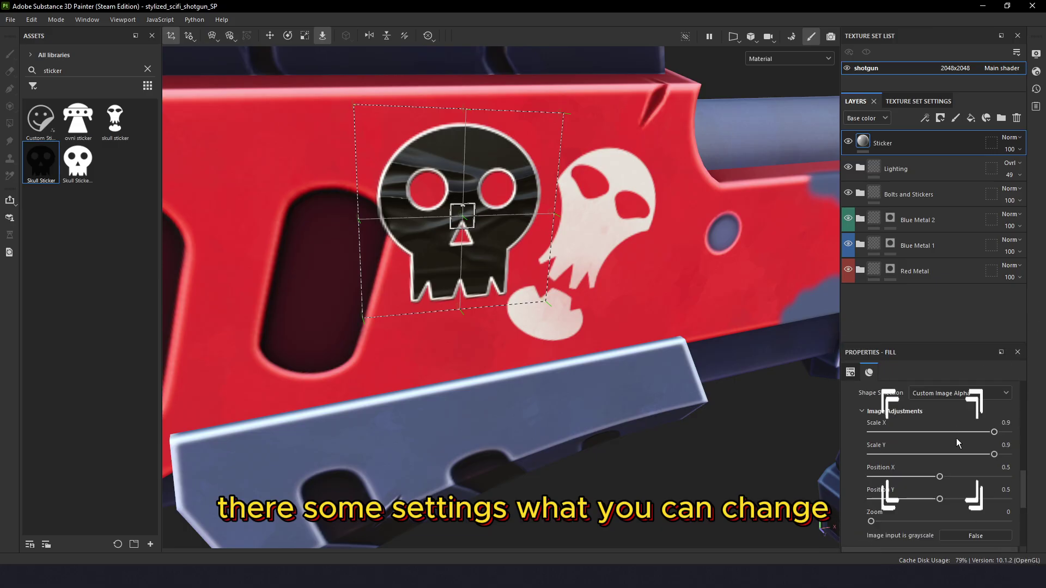
scroll(923, 457, down, 2)
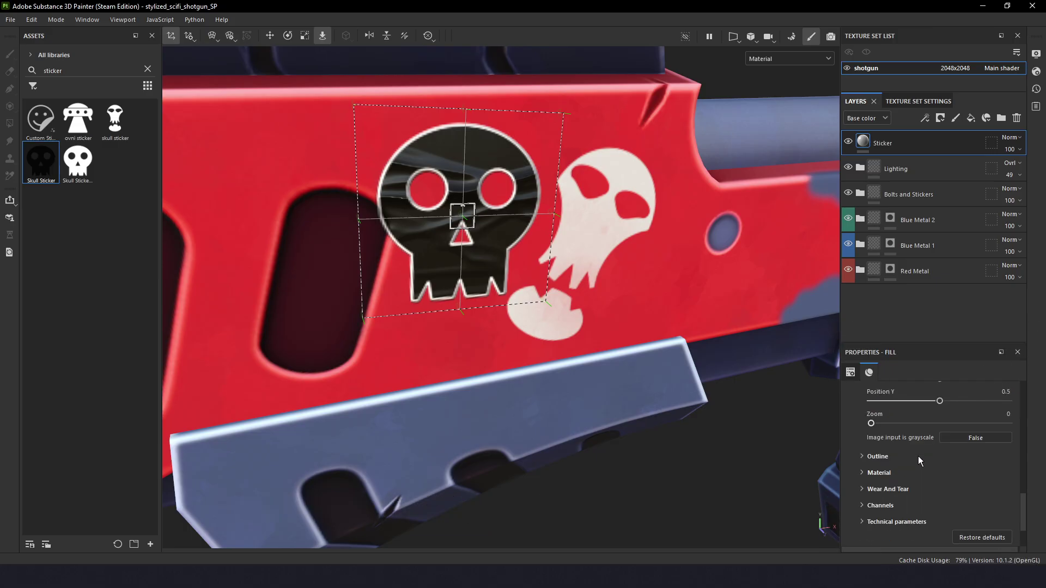
click(862, 457)
scroll(899, 472, down, 1)
drag(928, 448, 930, 445)
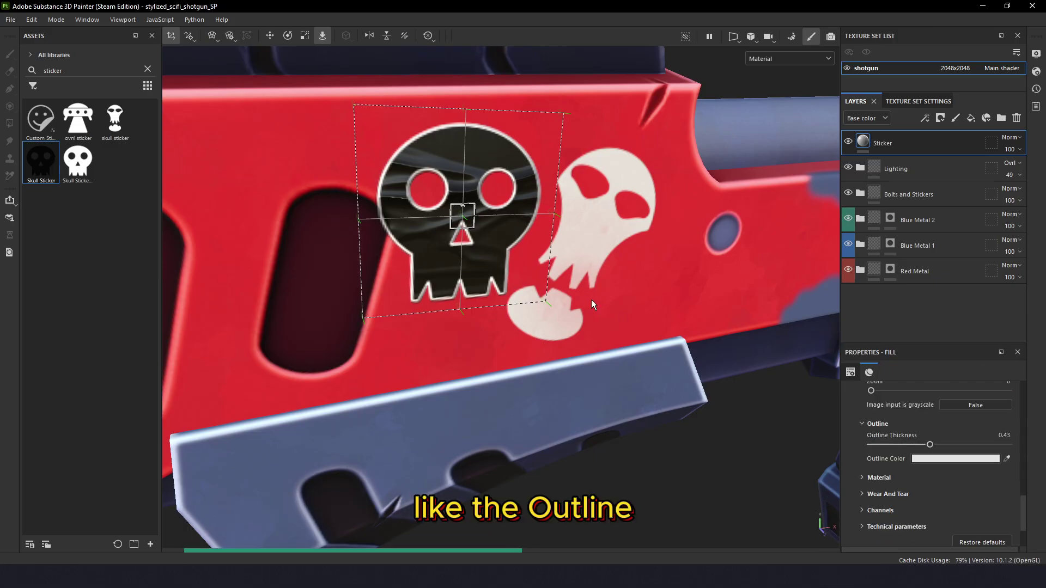
Set the sticker's Outline Color to near-white after trying a green tint.
scroll(534, 274, up, 3)
drag(494, 254, 567, 329)
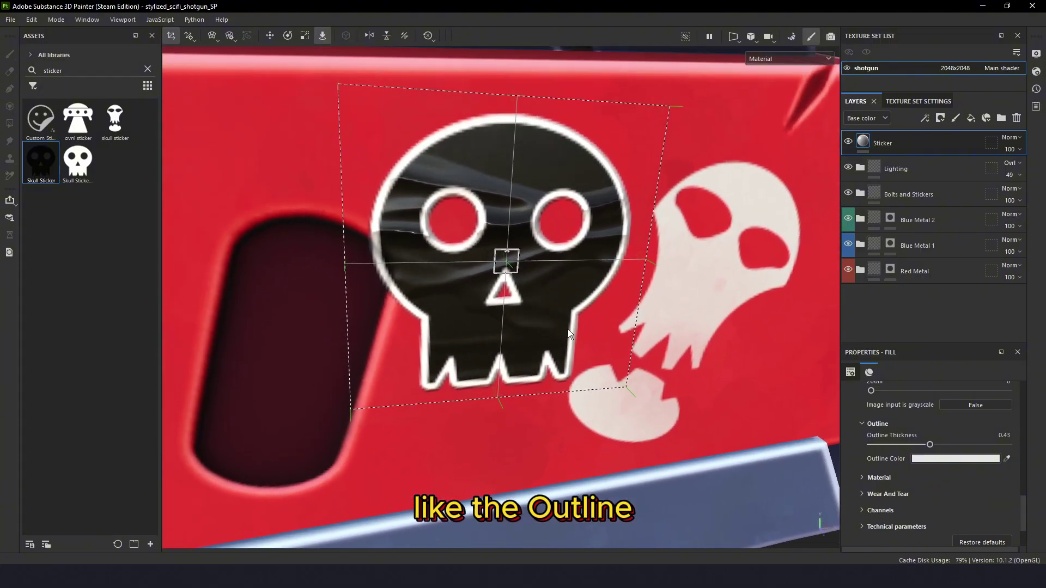
click(939, 458)
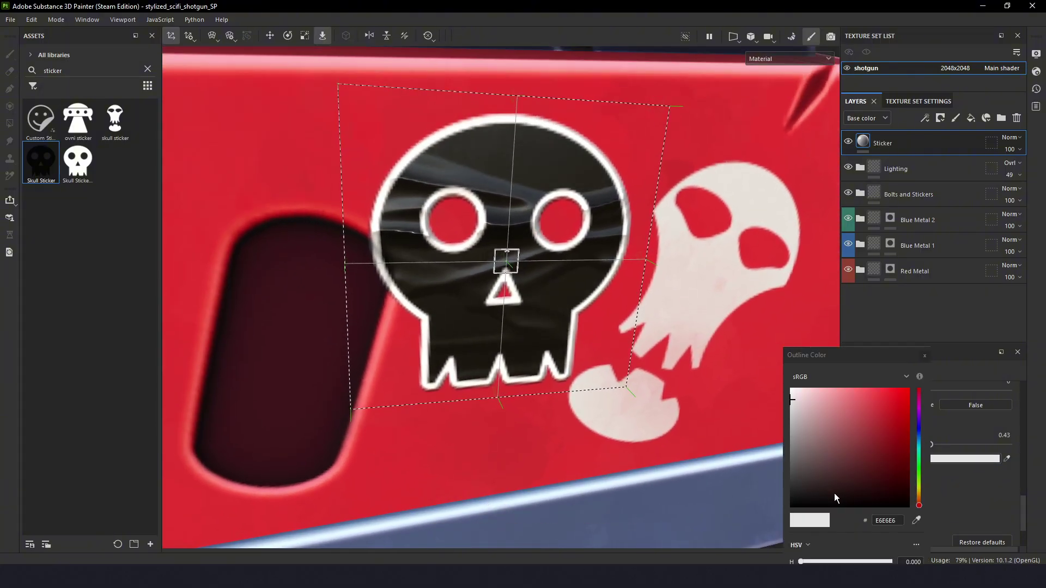
drag(917, 486, 918, 471)
mouse_move(890, 425)
mouse_down()
mouse_move(894, 414)
mouse_move(813, 438)
mouse_move(786, 387)
mouse_up()
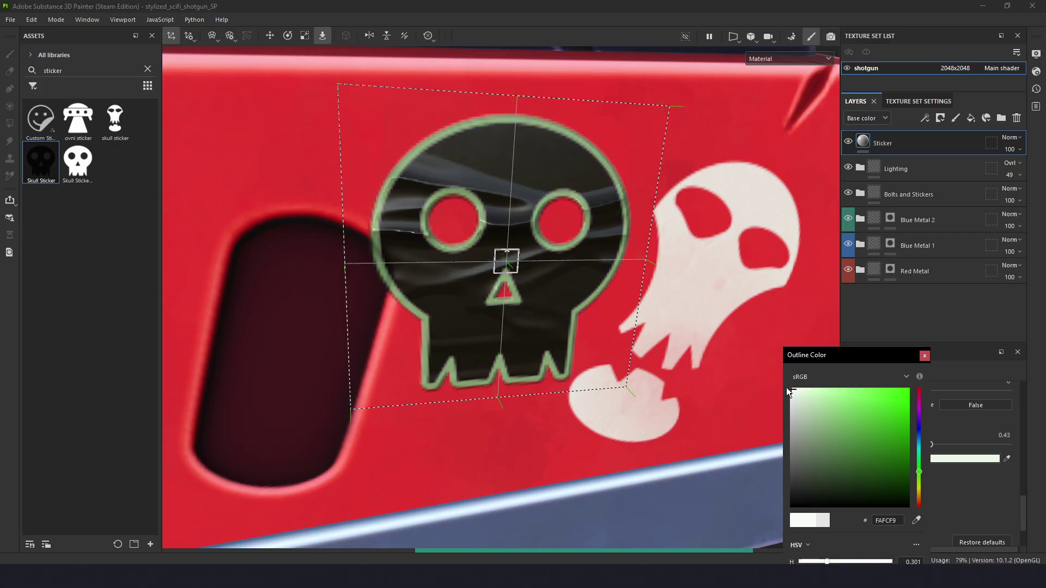
click(924, 355)
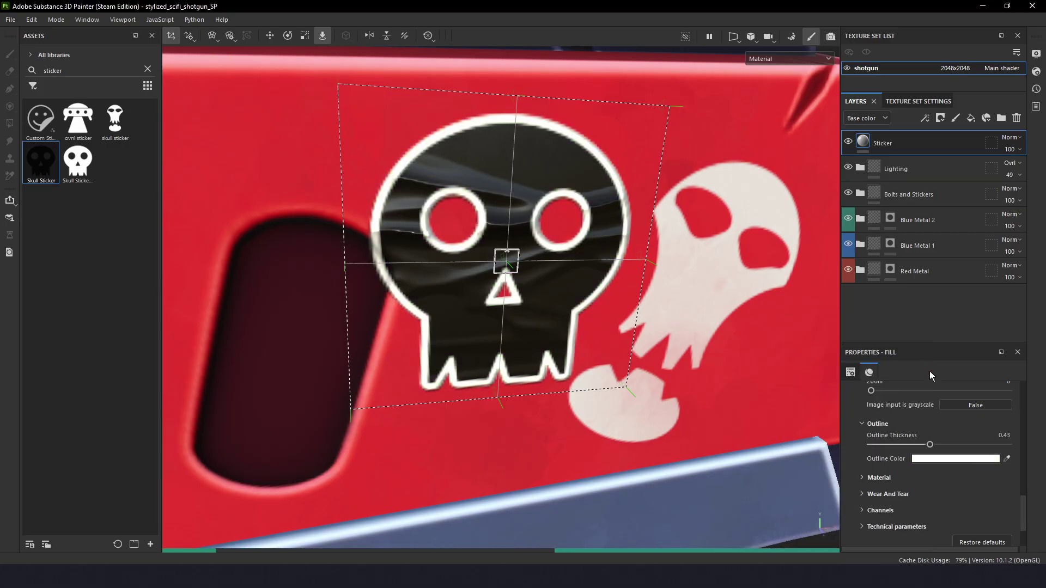
Set the sticker material's Sticker Roughness to 0.39 and Sticker Roughness Variation to 0.39.
click(862, 478)
scroll(877, 473, down, 2)
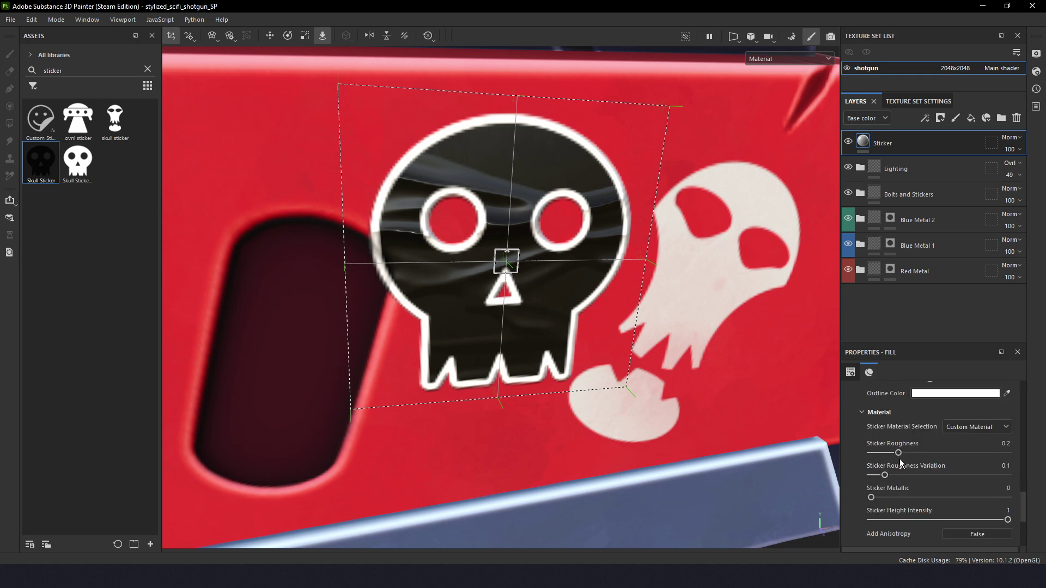
drag(934, 454, 939, 455)
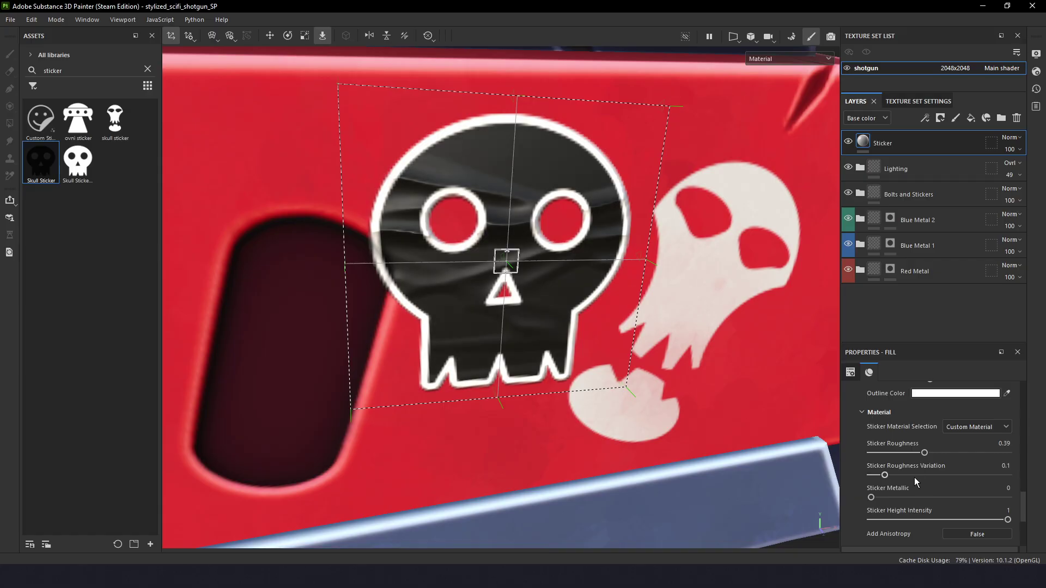
drag(931, 480, 928, 479)
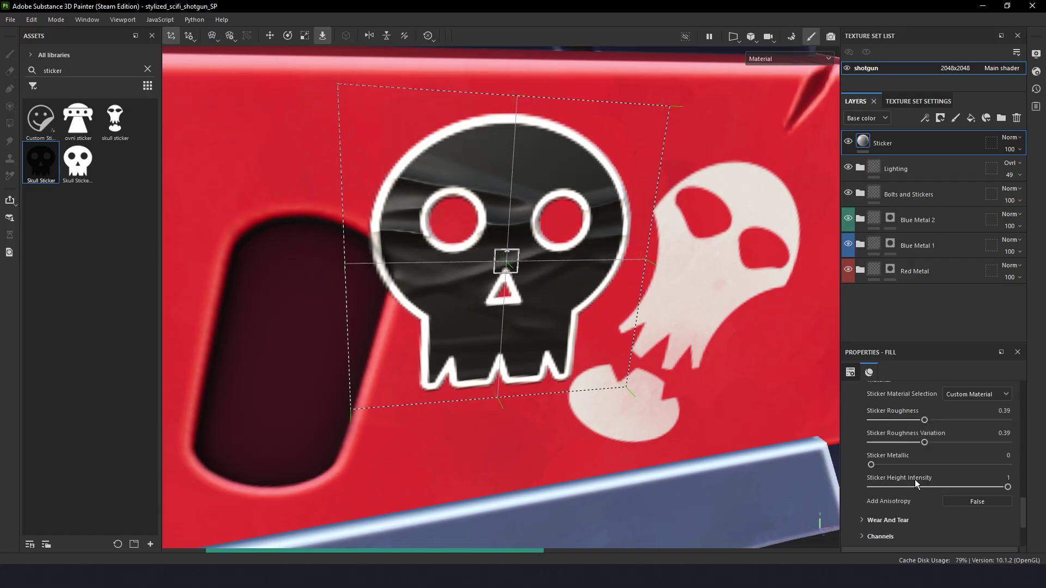
Try a Sticker Metallic value of 0.32, return it to 0, and set Sticker Height Intensity to 0.92.
scroll(907, 481, down, 2)
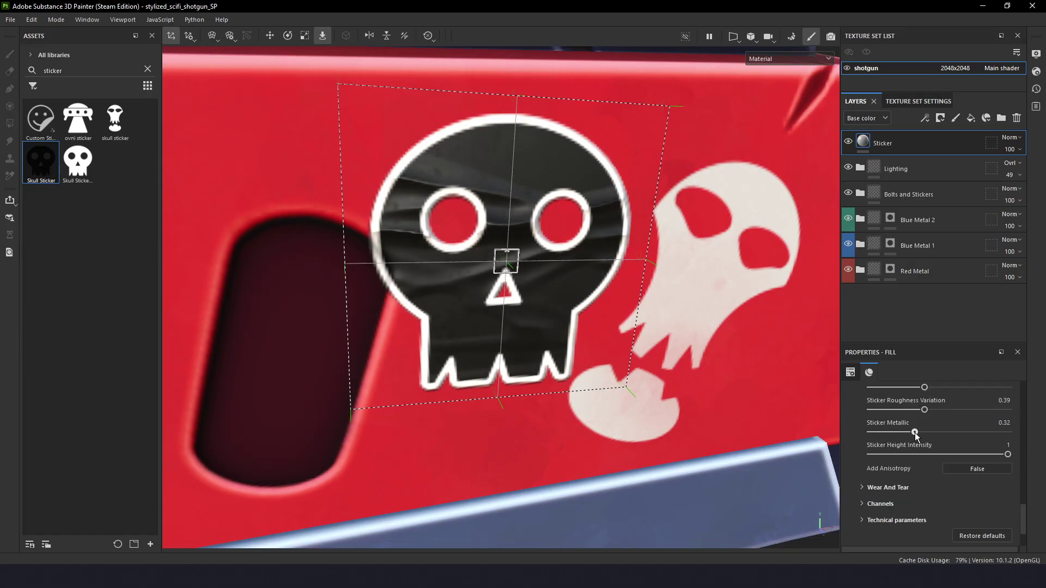
drag(917, 434, 856, 436)
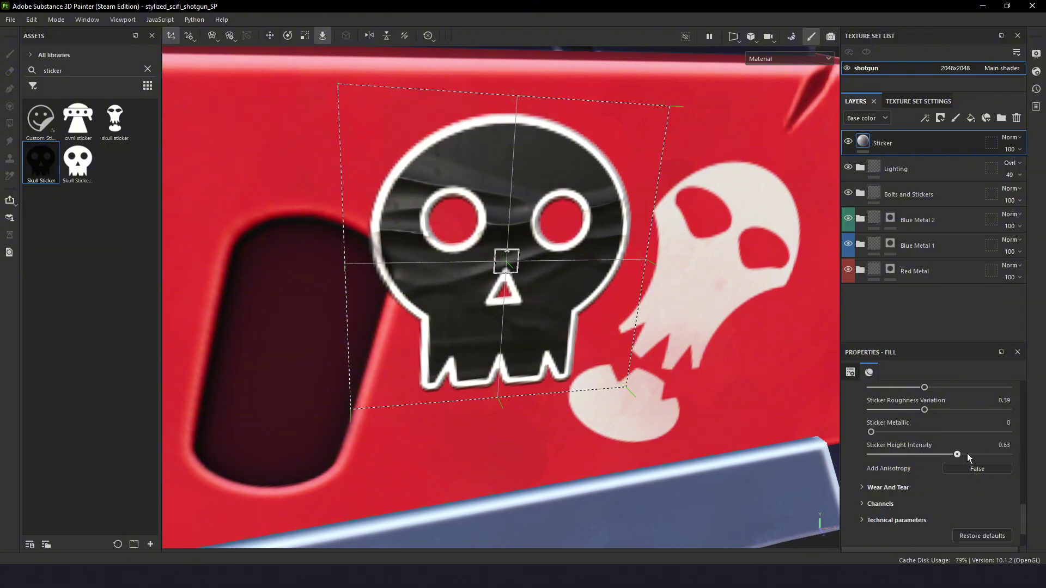
drag(968, 457, 1001, 456)
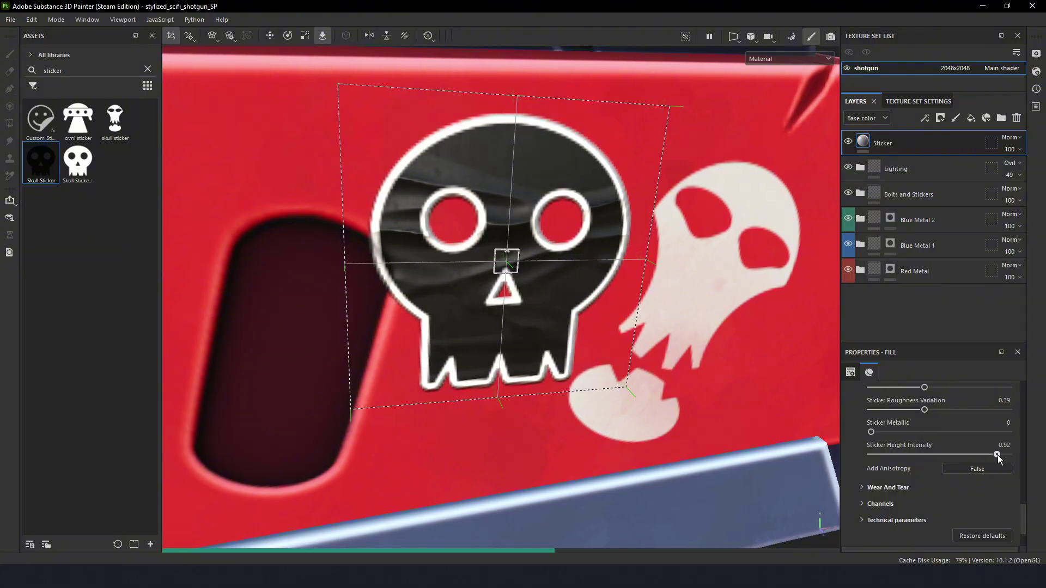
Set the sticker's wear: Sticker Edge Wear 0.61, Folds Intensity 0.58 and Folds Density 0.37.
click(885, 488)
scroll(896, 487, down, 2)
drag(908, 445, 922, 445)
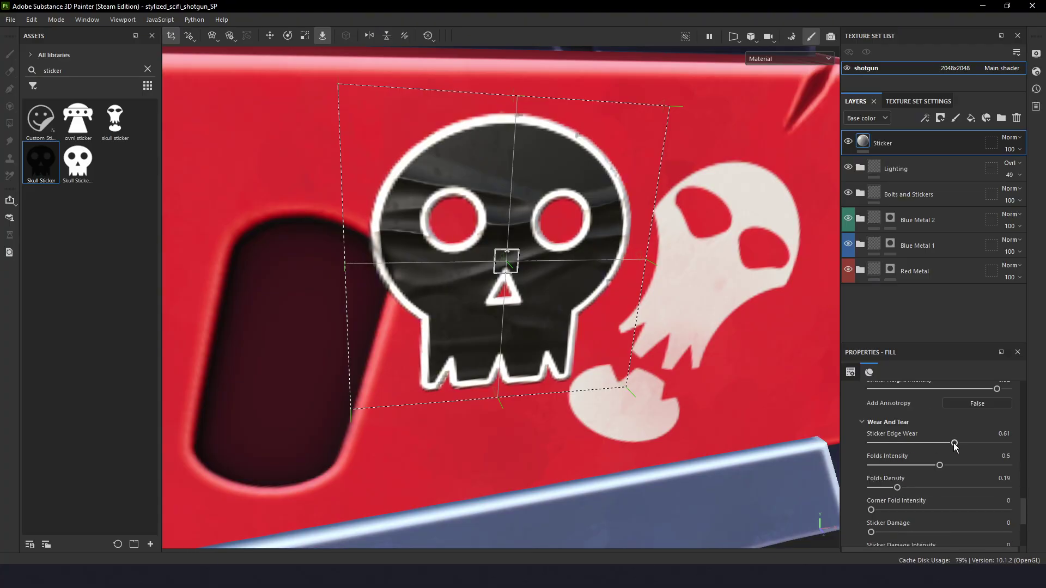
scroll(953, 447, down, 1)
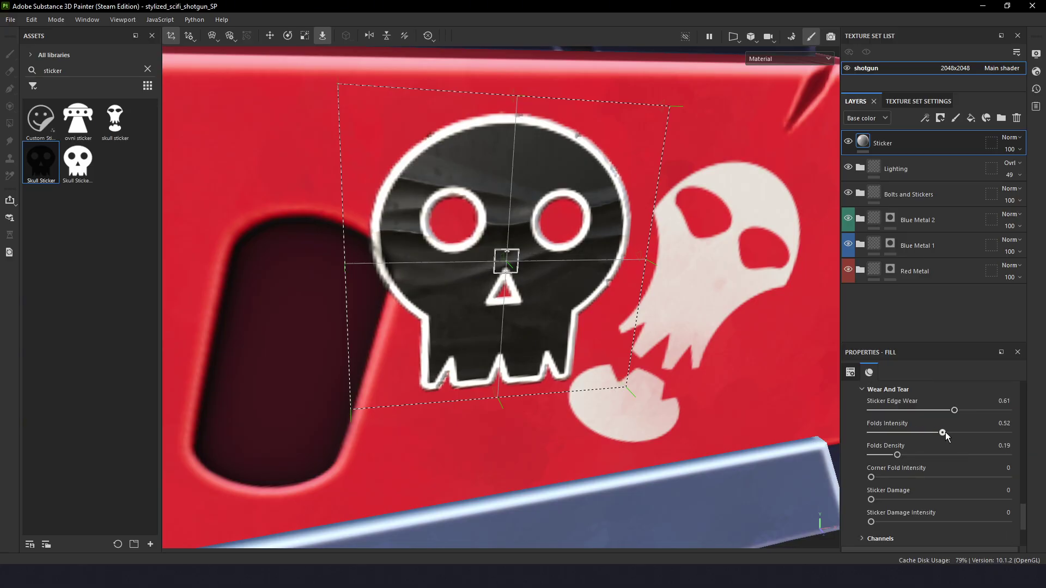
drag(946, 436, 922, 462)
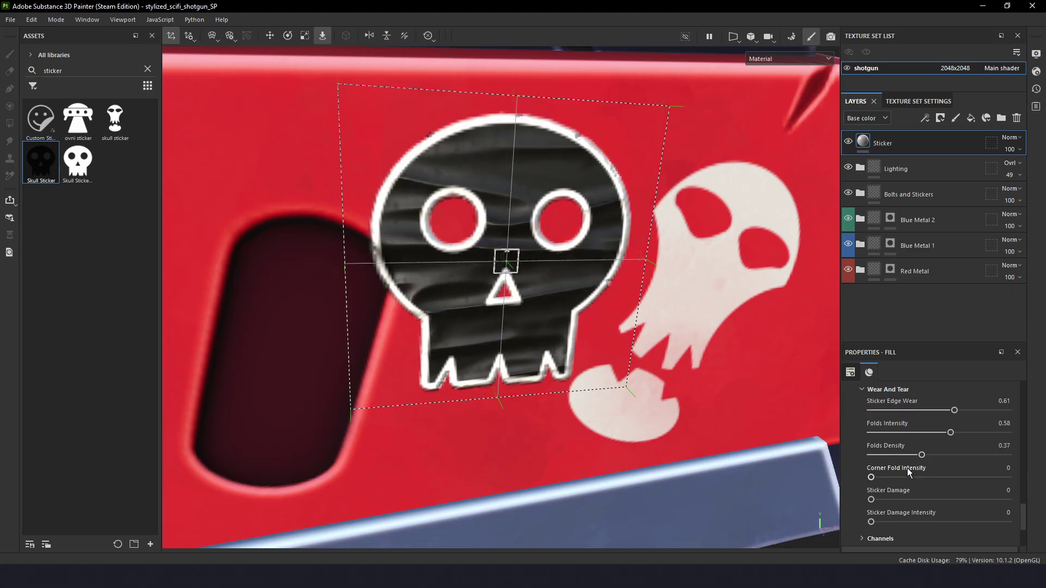
Set Corner Fold Intensity to 0.47 and Sticker Damage to 0.26, and slightly raise Sticker Damage Intensity.
drag(876, 478, 935, 479)
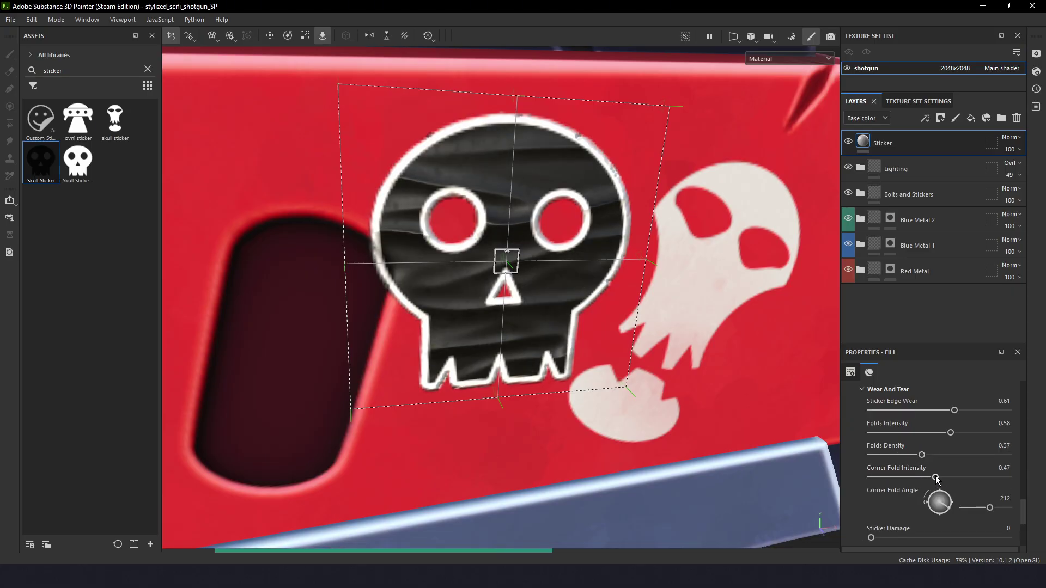
scroll(934, 479, down, 2)
drag(875, 442, 908, 441)
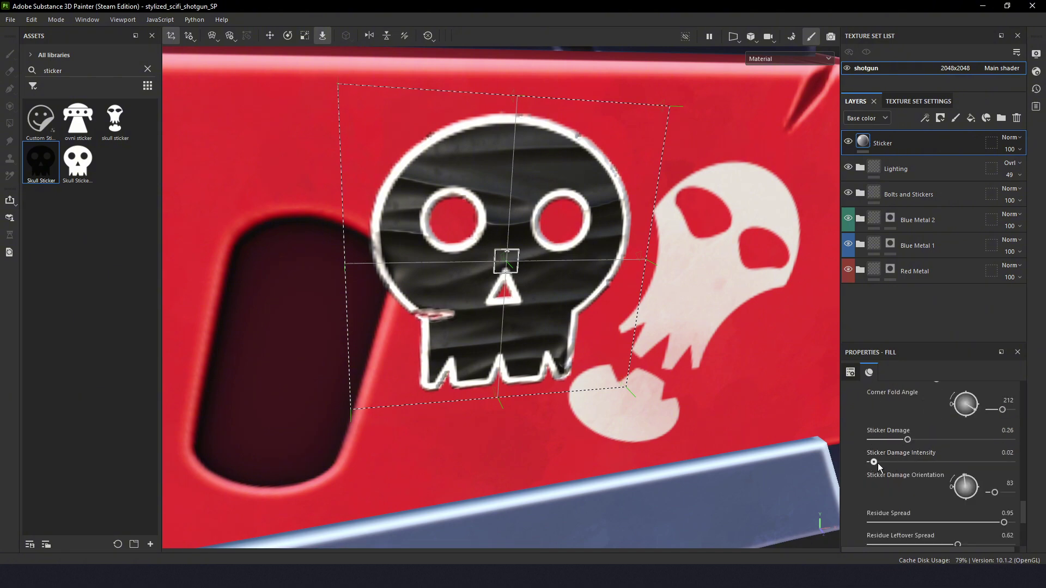
Try a Hue Shift of about 0.53 in the sticker's technical parameters, returning it to 0.
scroll(927, 476, down, 3)
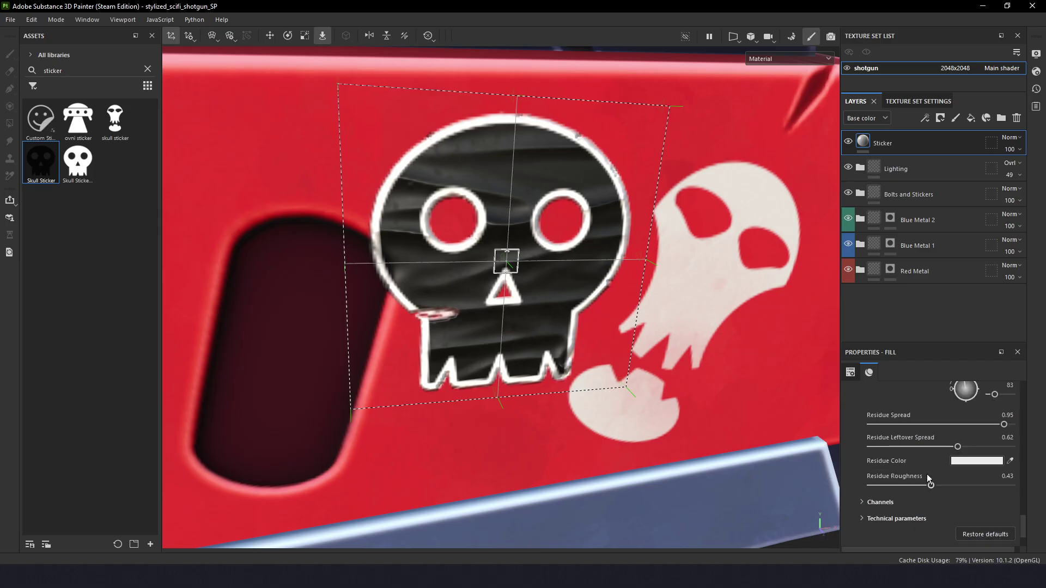
scroll(920, 451, down, 2)
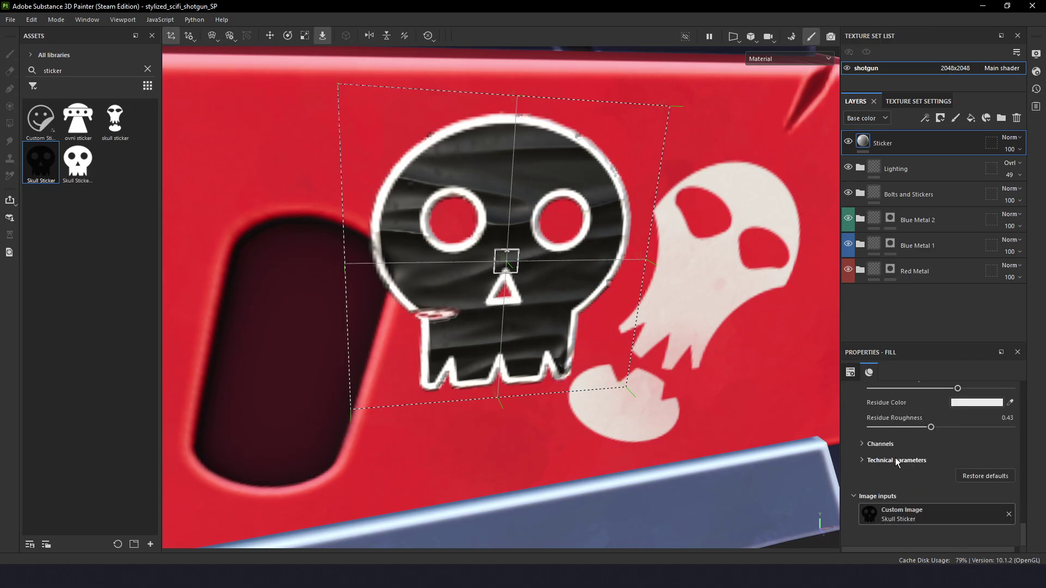
click(861, 461)
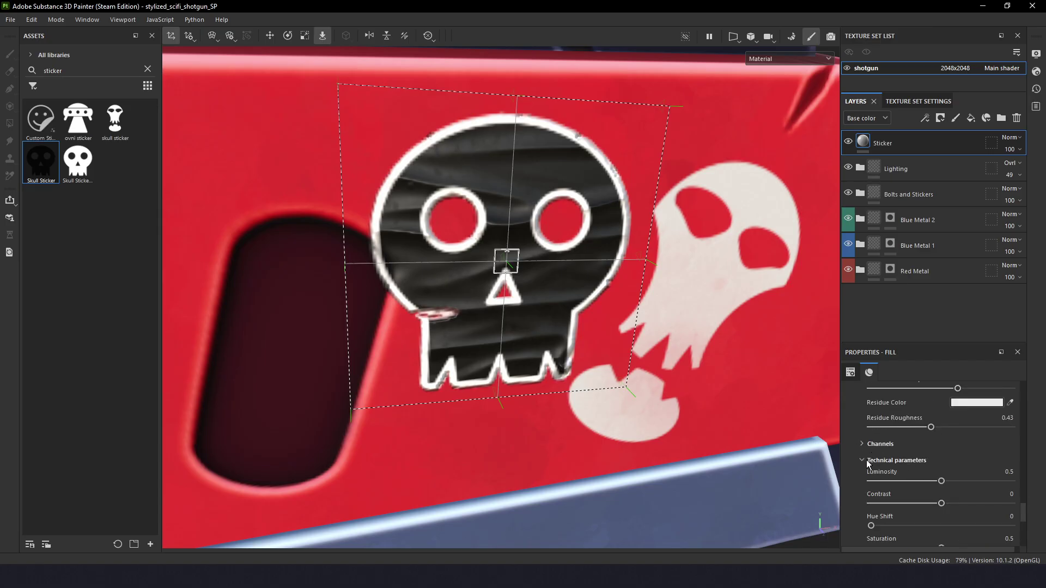
scroll(867, 461, down, 3)
drag(897, 428, 907, 428)
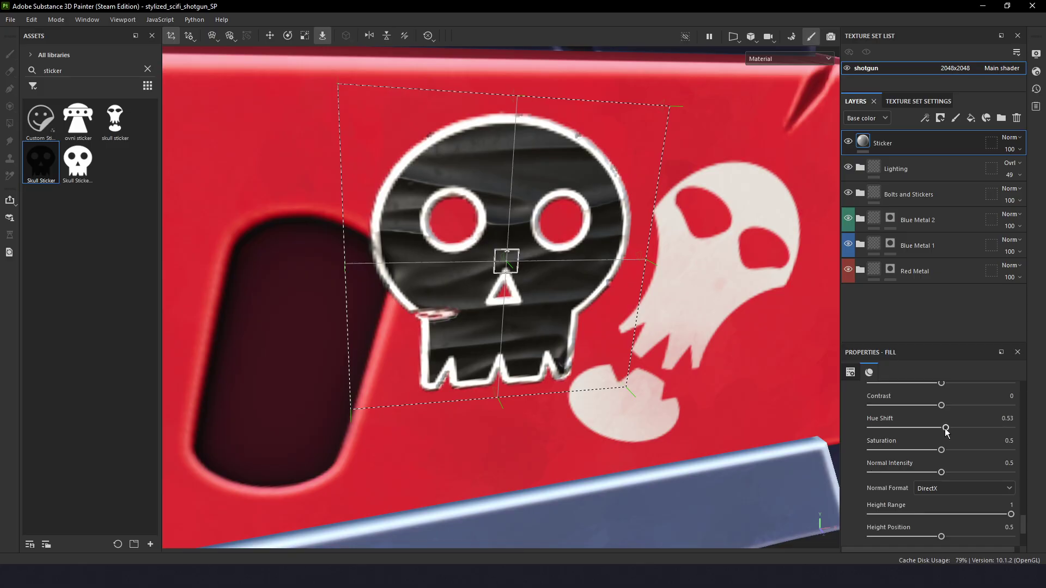
drag(946, 428, 927, 430)
scroll(872, 434, down, 5)
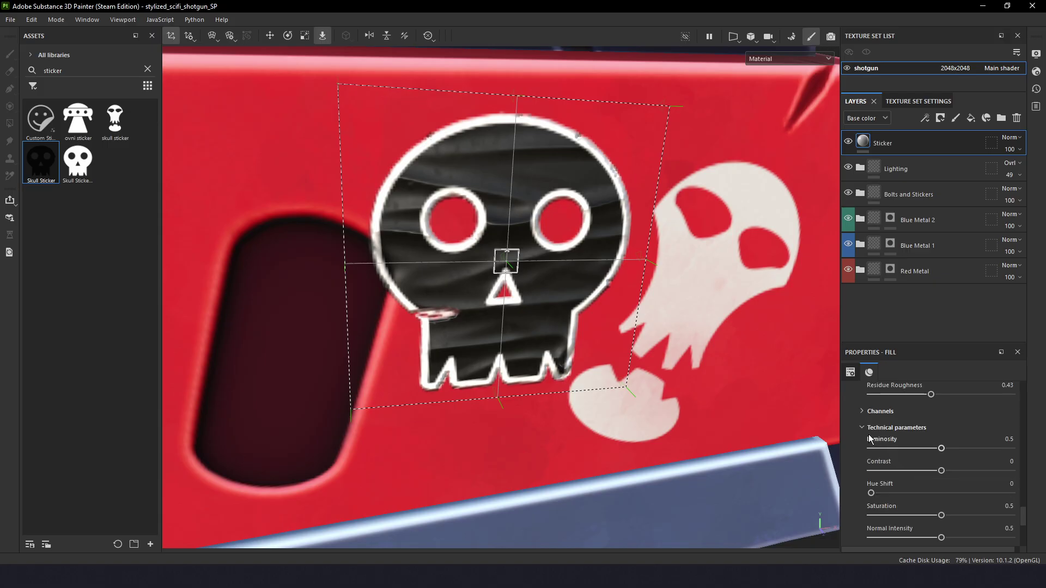
scroll(349, 221, down, 2)
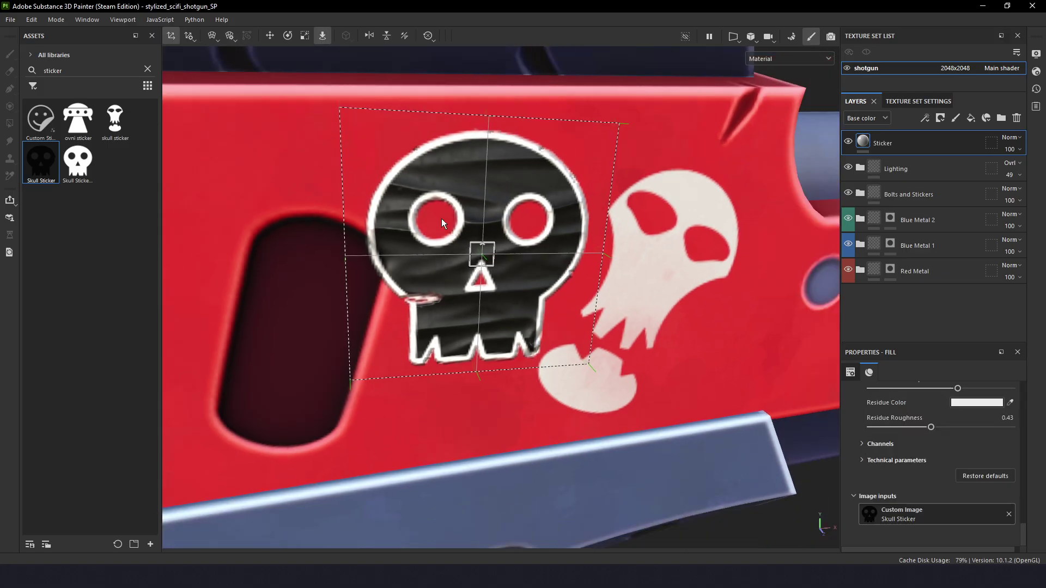
Slide the black skull sticker around the red body and place it beside the white skull, overlapping the edge of the neighbouring slot.
drag(486, 255, 571, 267)
key(e)
click(321, 36)
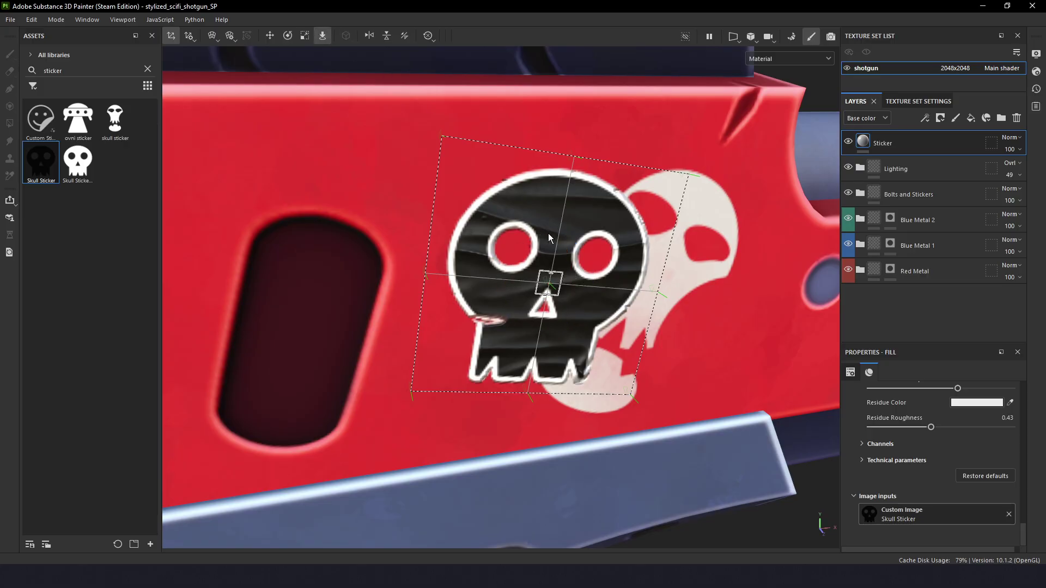
scroll(573, 297, down, 4)
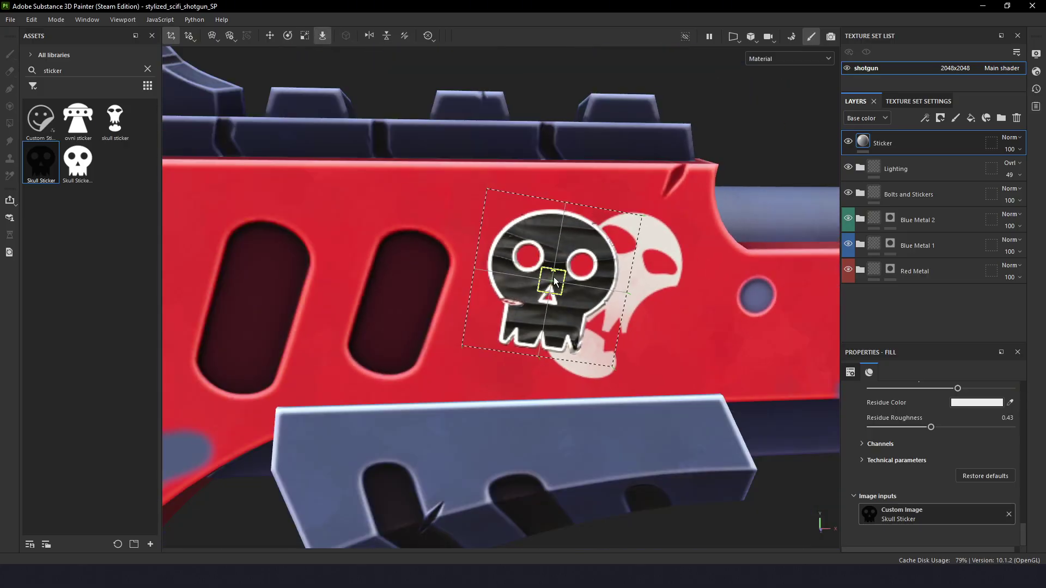
scroll(555, 281, down, 3)
drag(555, 280, 599, 261)
drag(538, 174, 506, 175)
scroll(479, 218, up, 3)
key(e)
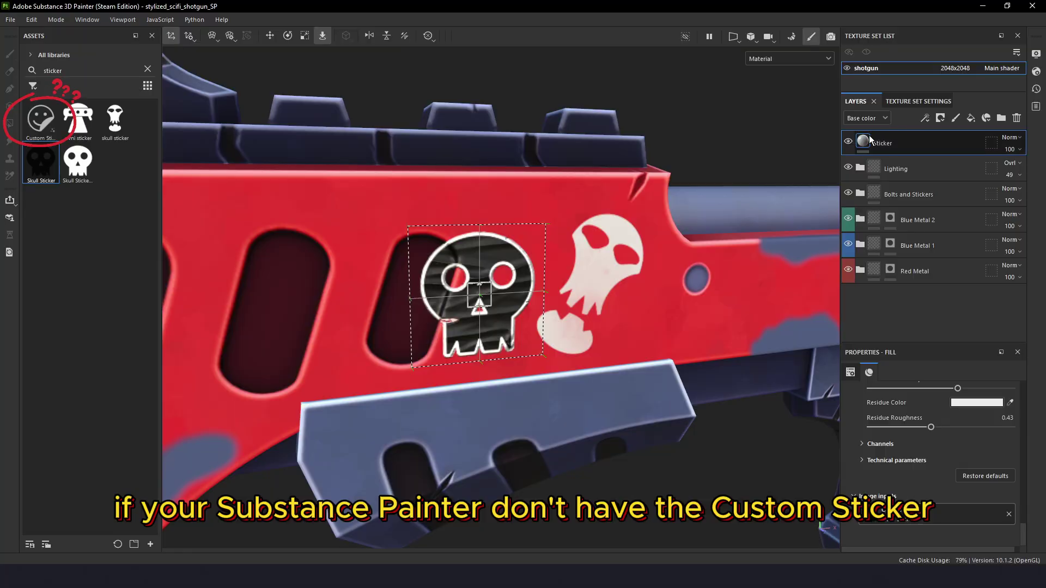
Hide the Sticker layer and add a new fill layer above it.
click(848, 141)
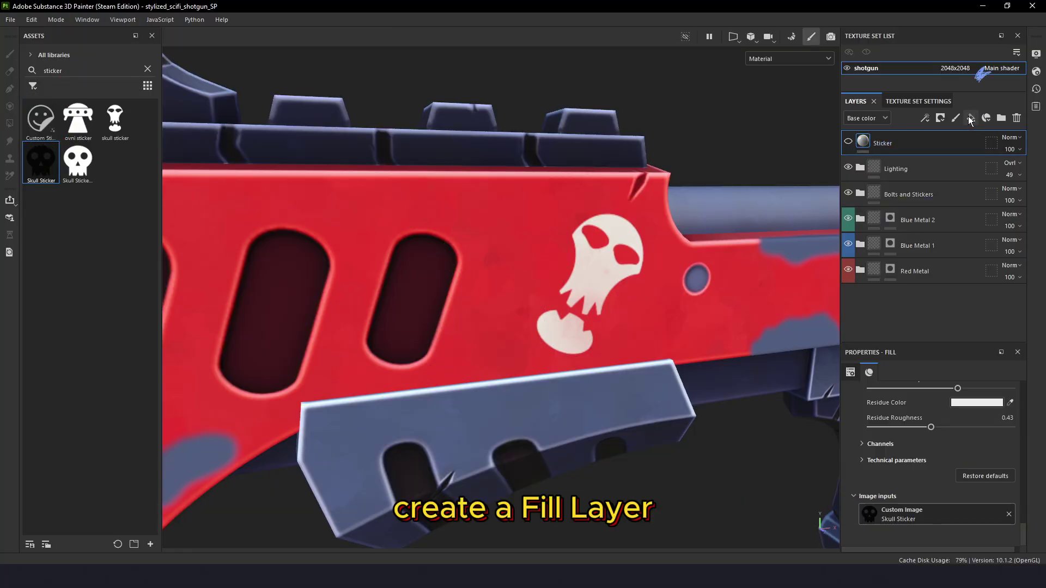
click(970, 119)
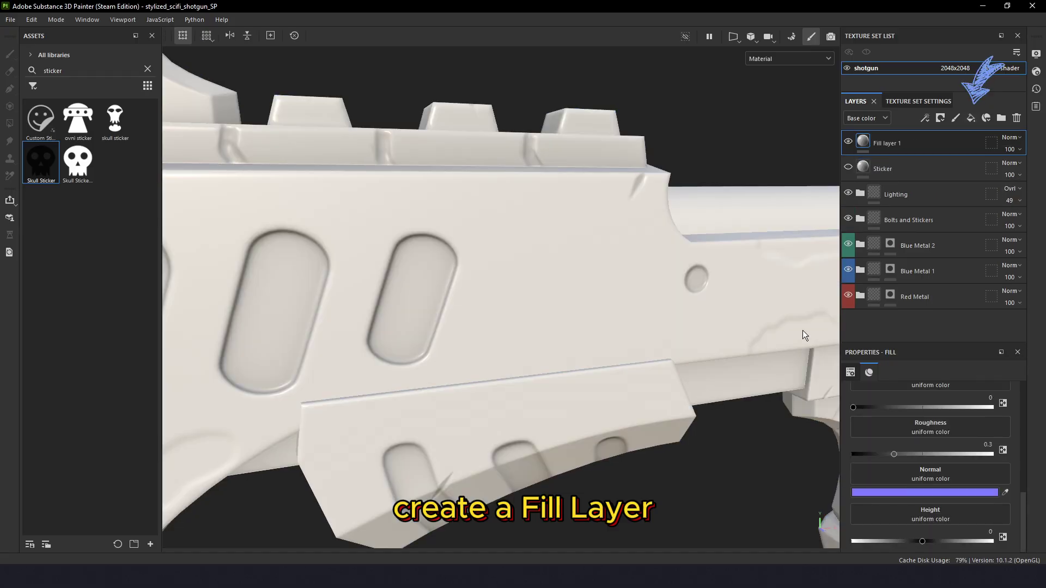
Rename the new fill layer as Sticker.
double_click(888, 143)
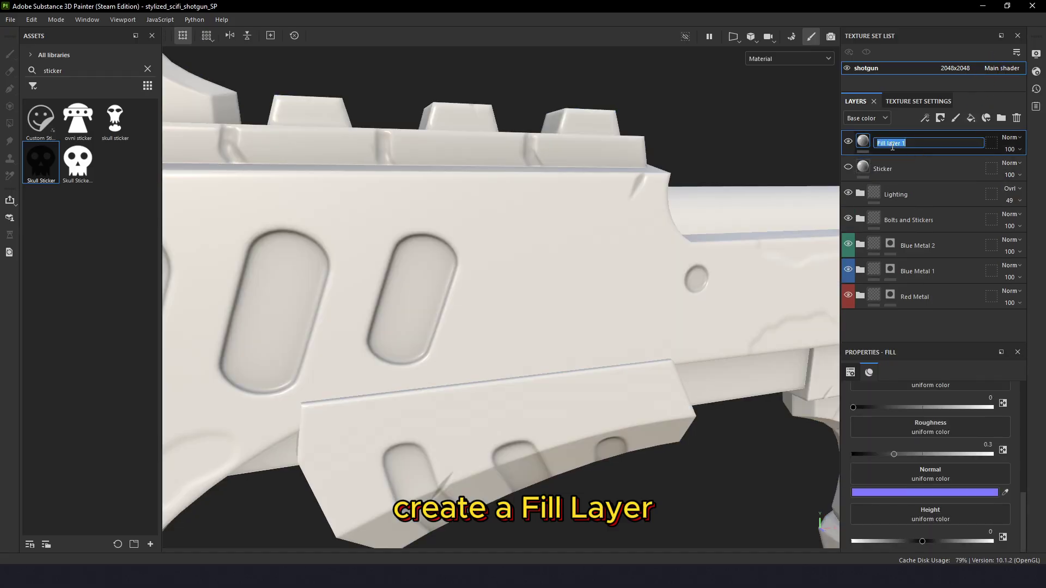
text(Sticker)
key(Return)
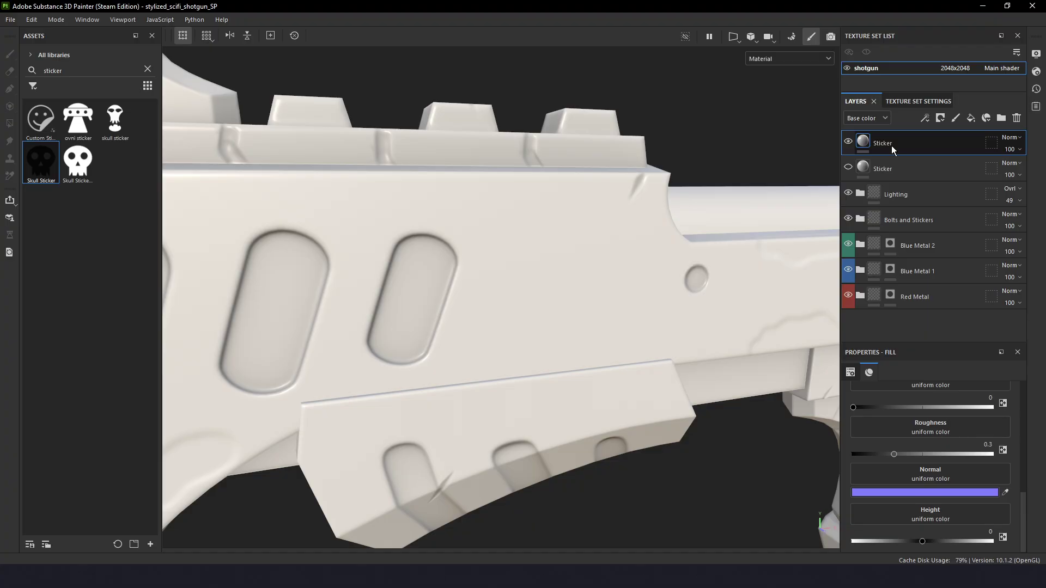
Add a black mask to the new Sticker layer and add a fill effect to that mask.
right_click(891, 146)
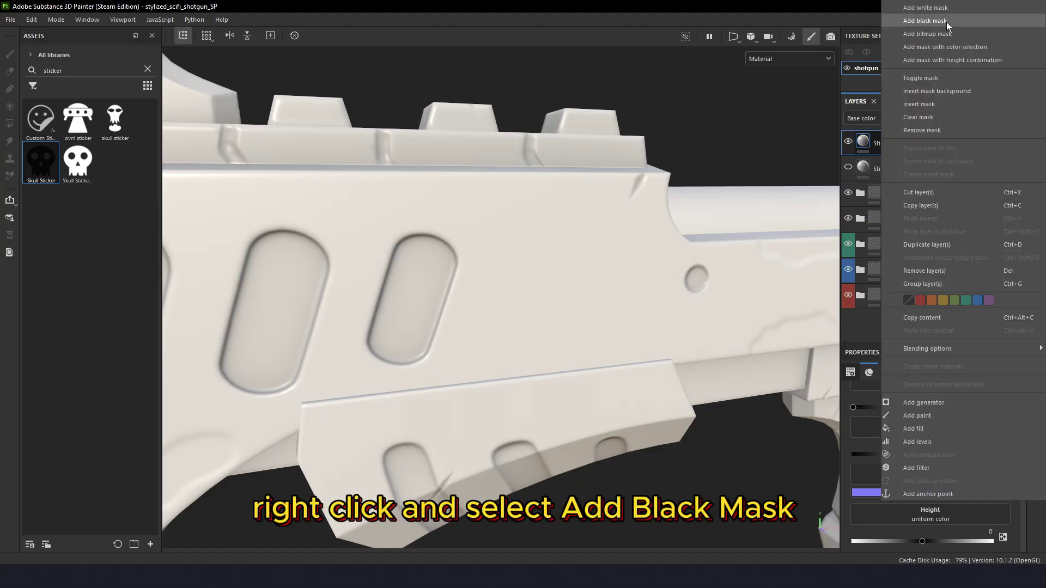
click(925, 20)
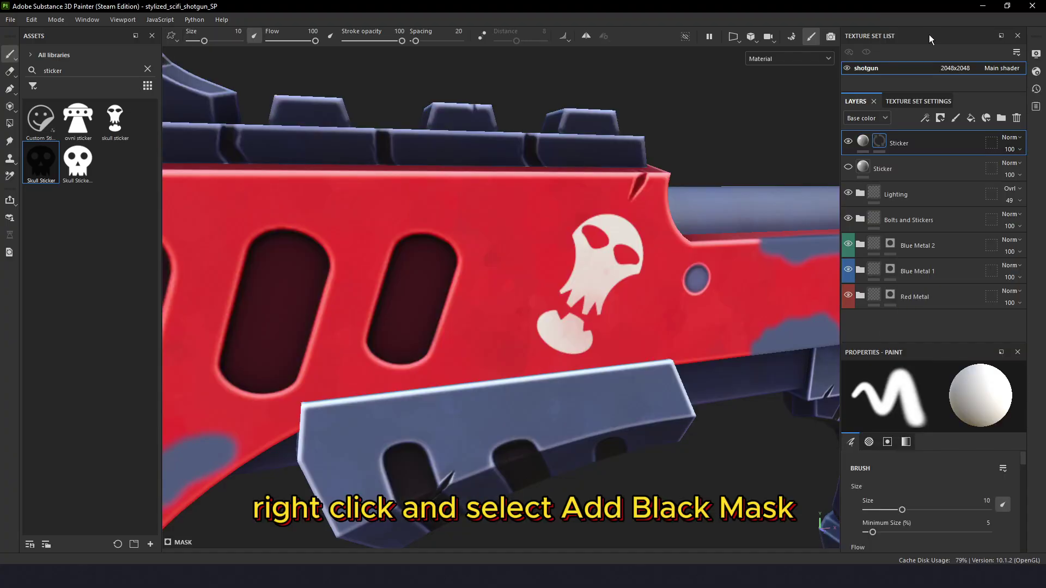
right_click(882, 141)
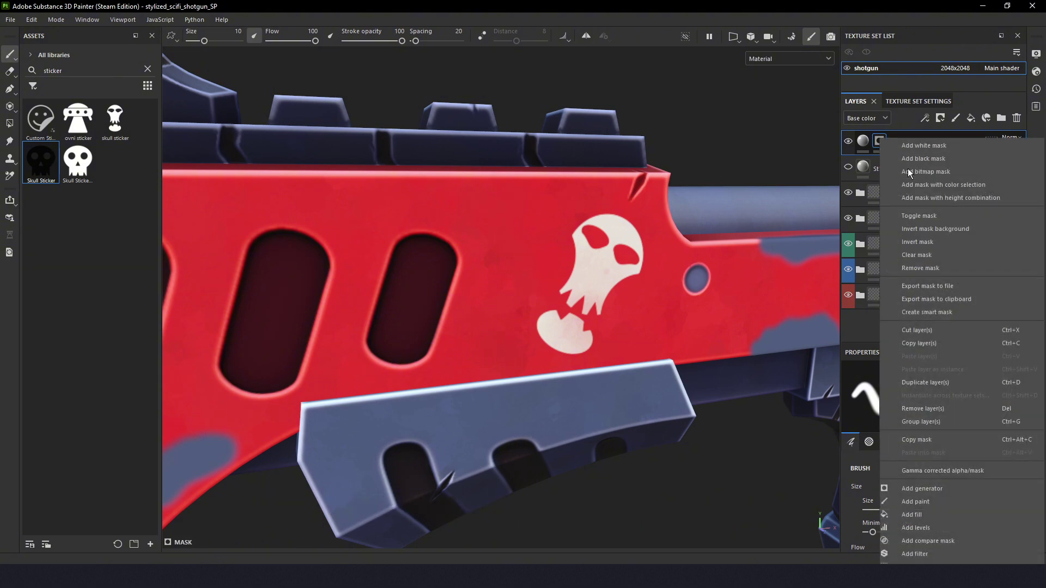
click(916, 513)
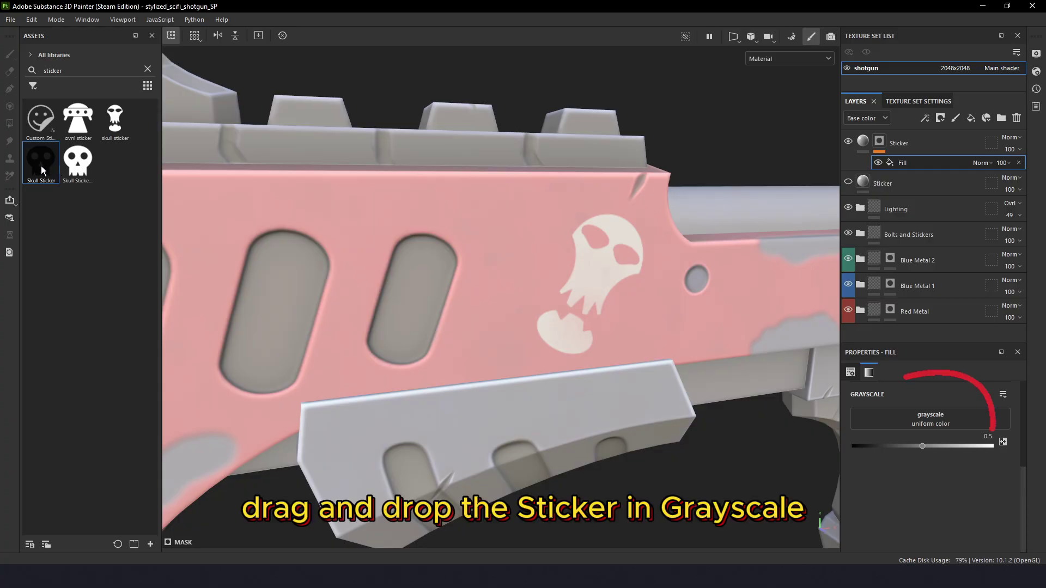
Try the black Skull Sticker as the grayscale input of the mask's fill, and remove it again.
drag(40, 166, 904, 413)
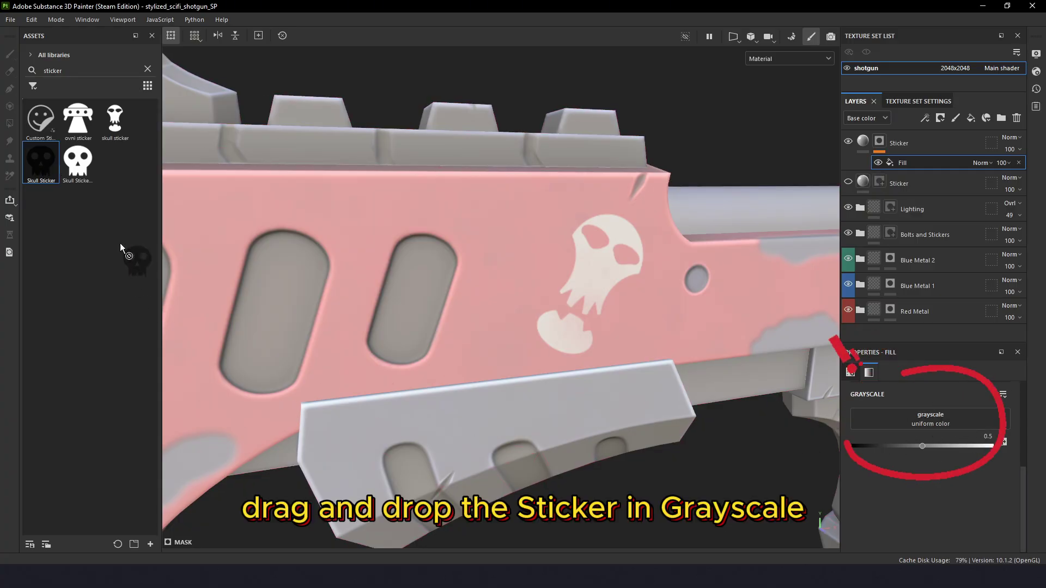
click(83, 171)
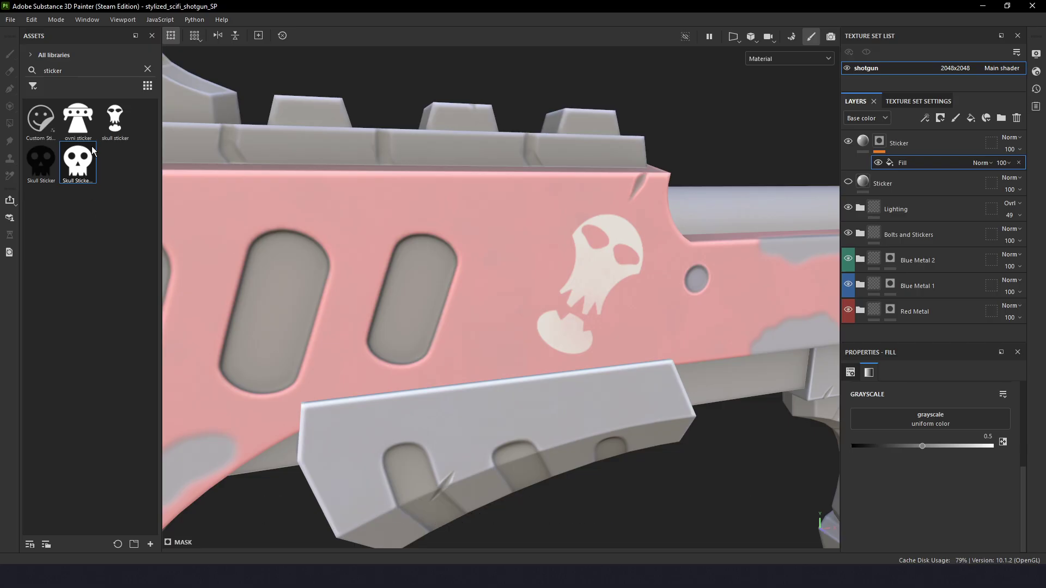
drag(41, 162, 913, 414)
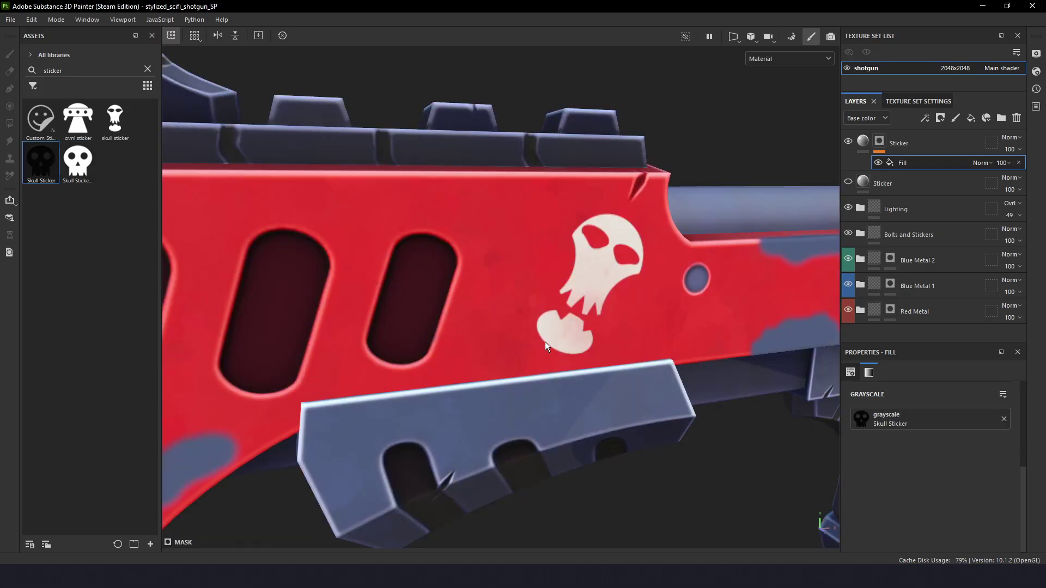
click(1004, 419)
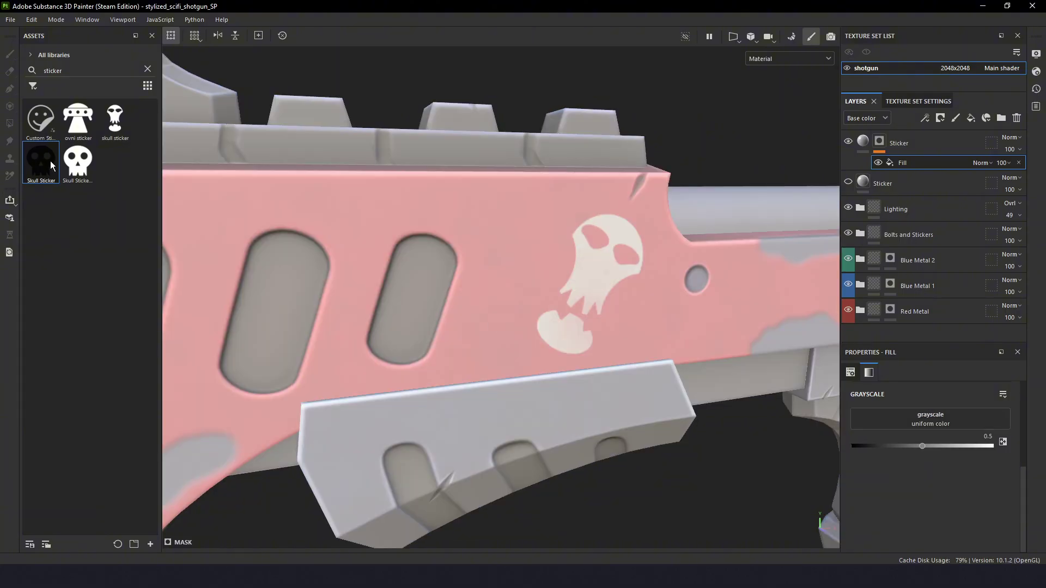
Assign the white Skull Sticker 2 as the grayscale input of the mask's fill.
drag(77, 162, 964, 428)
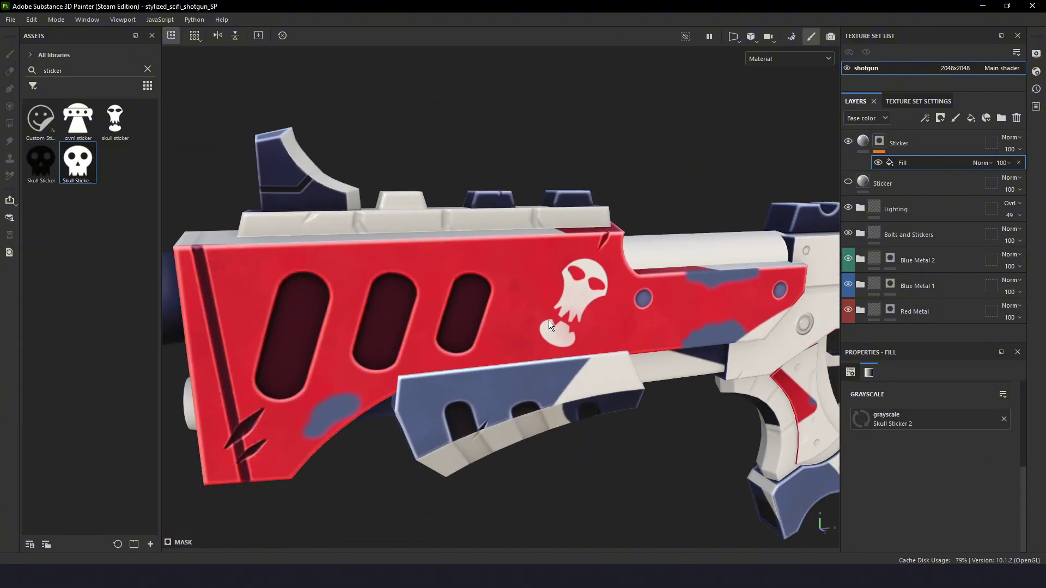
scroll(545, 319, down, 3)
drag(541, 318, 513, 346)
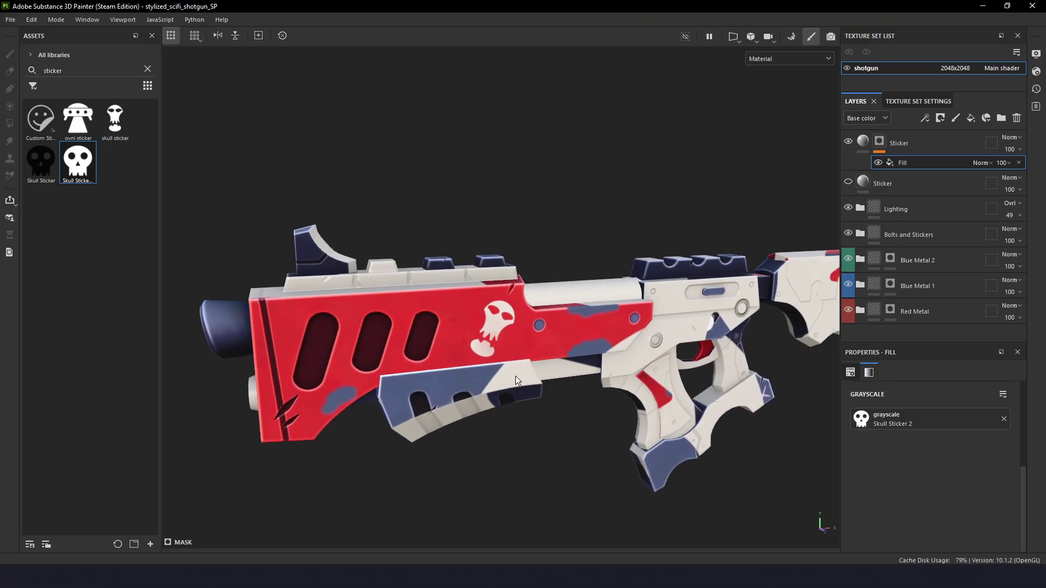
Show the 3D and UV views side by side, widening the 3D view and framing the shotgun's red body.
key(F1)
scroll(244, 358, down, 1)
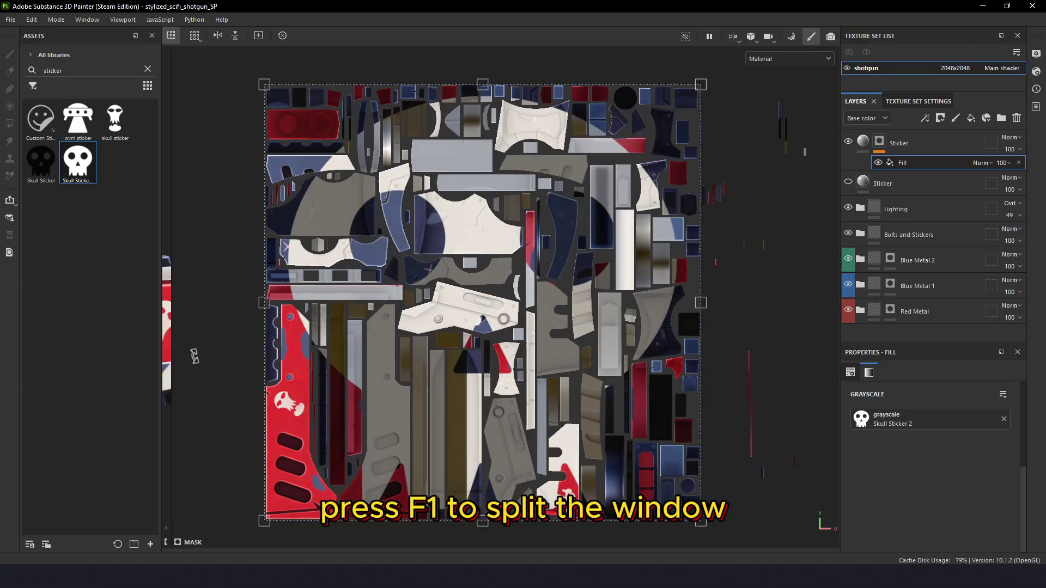
drag(173, 362, 446, 342)
scroll(328, 345, down, 3)
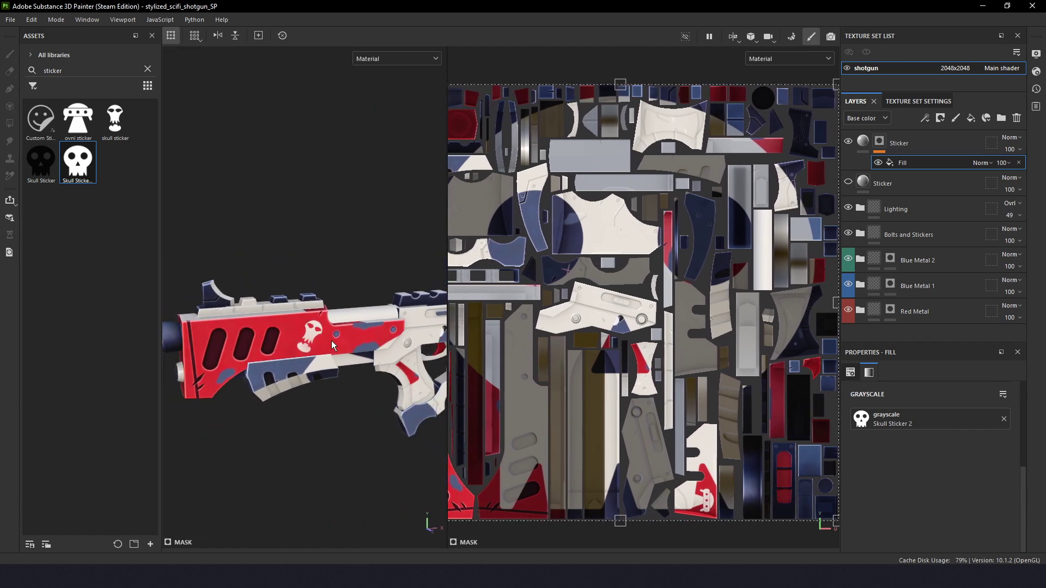
drag(331, 341, 367, 310)
drag(297, 366, 358, 361)
Scale the skull down proportionally in the UV view to a tiling of about 11.6 and set UV Wrap to None.
scroll(656, 303, down, 3)
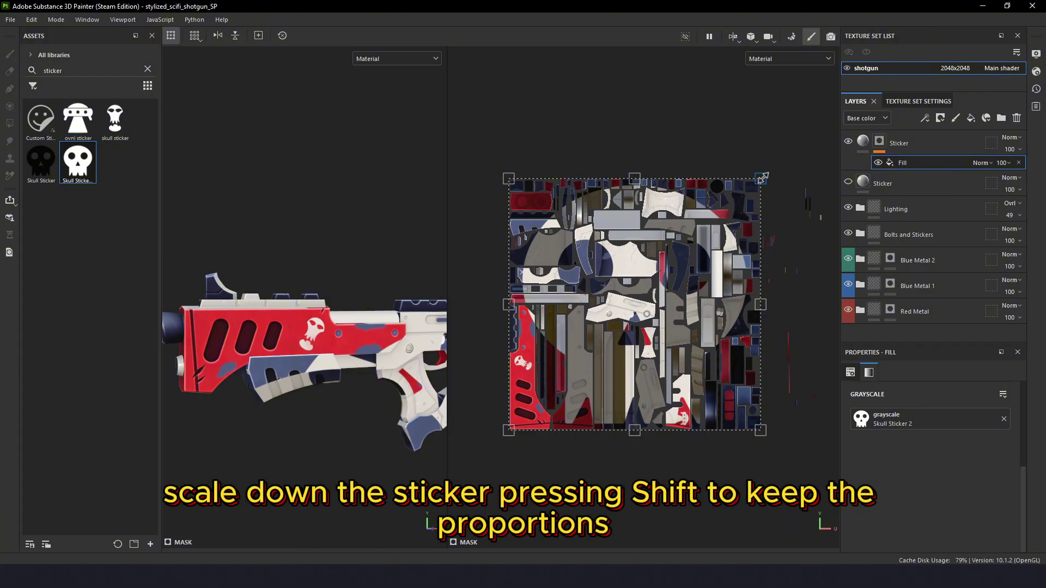
drag(762, 177, 572, 351)
scroll(512, 415, up, 5)
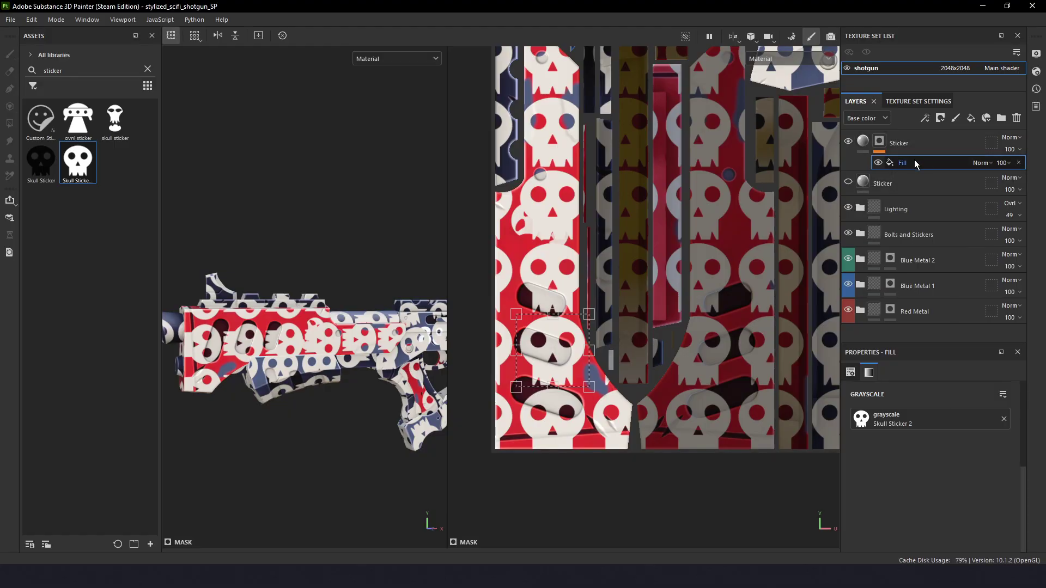
scroll(962, 479, up, 5)
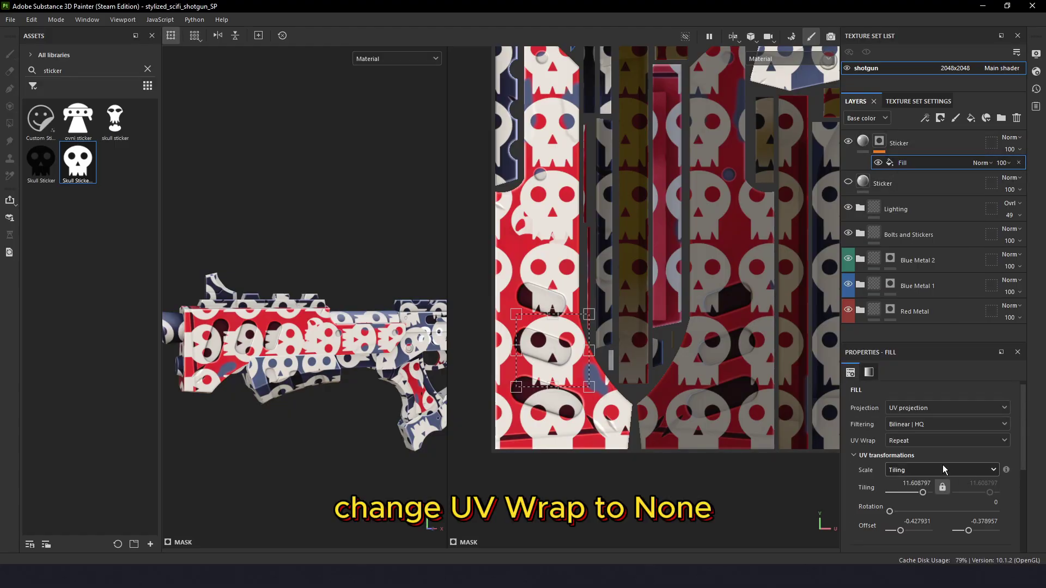
click(940, 440)
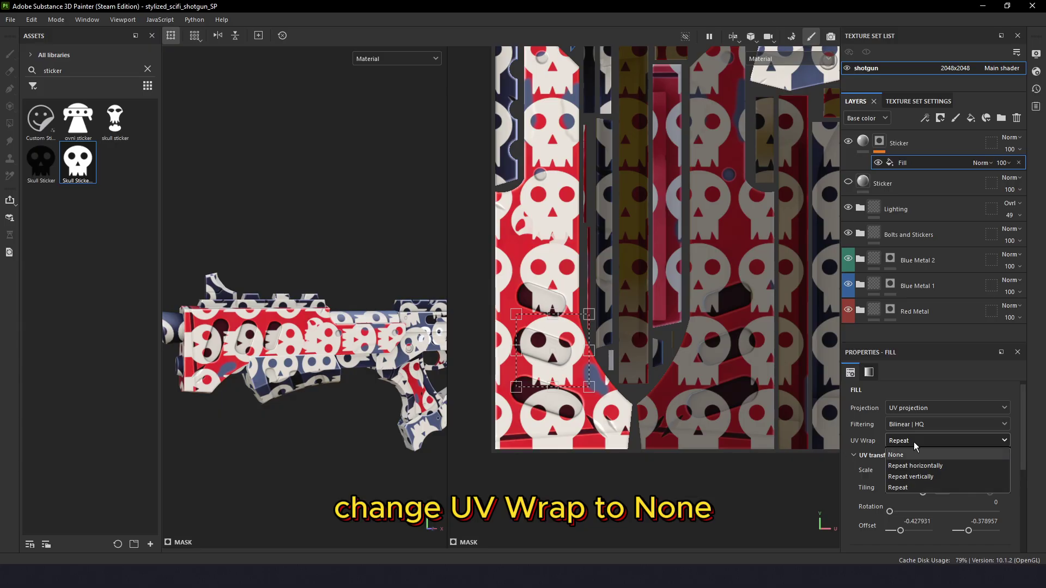
click(908, 455)
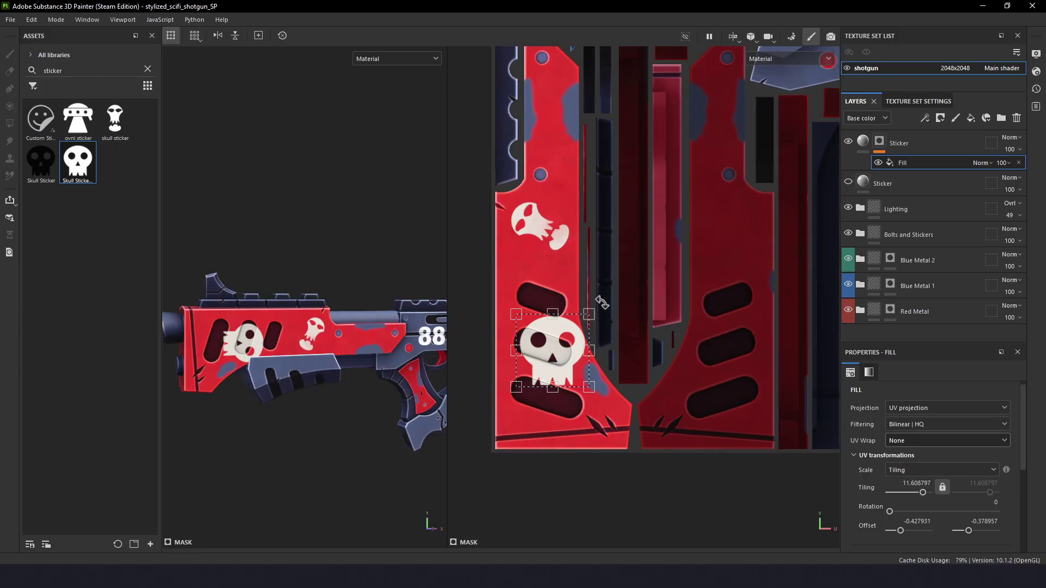
Rotate the skull sticker to 90 degrees and move it onto the red body beside the broken white skull.
drag(601, 302, 500, 285)
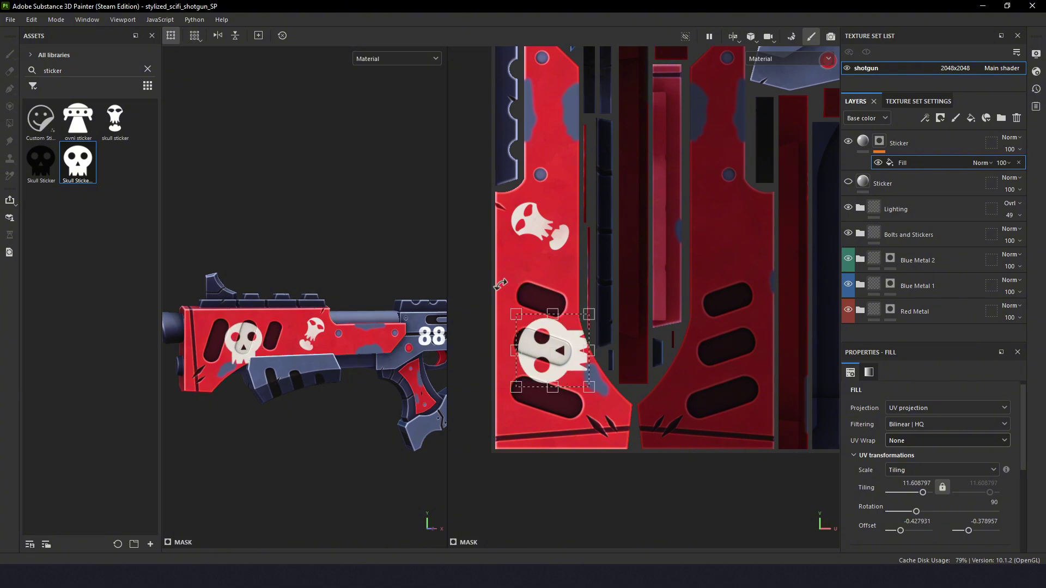
drag(557, 352, 544, 279)
scroll(276, 367, up, 10)
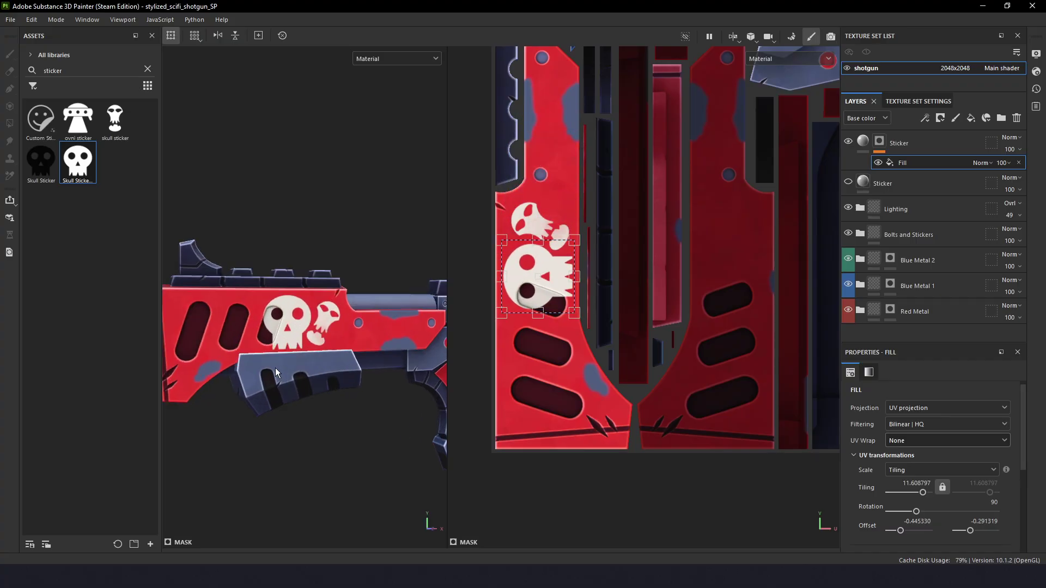
drag(305, 333, 298, 338)
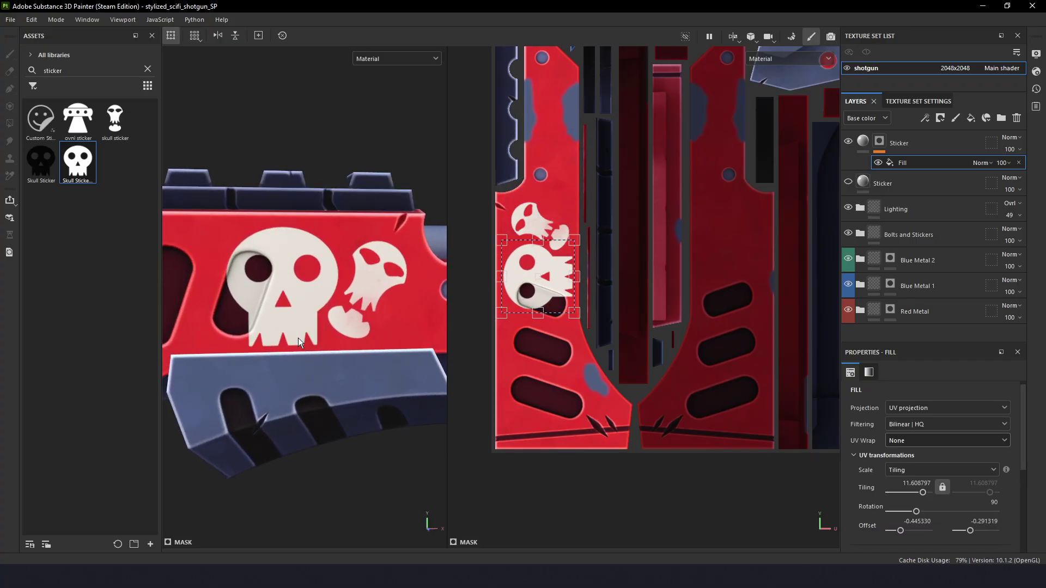
Shrink the skull sticker to a tiling of about -19.58 and reposition it between the slot and the broken skull.
drag(576, 239, 552, 174)
drag(551, 177, 535, 269)
scroll(374, 302, up, 3)
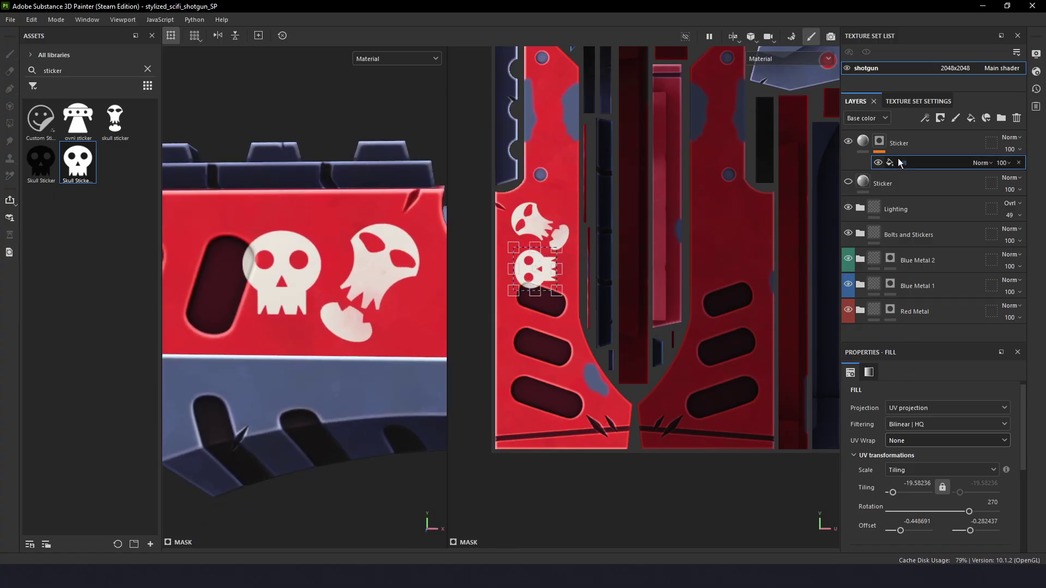
Try red and other hues as the upper Sticker layer's base color, and set it to pure white (FFFFFF).
click(865, 144)
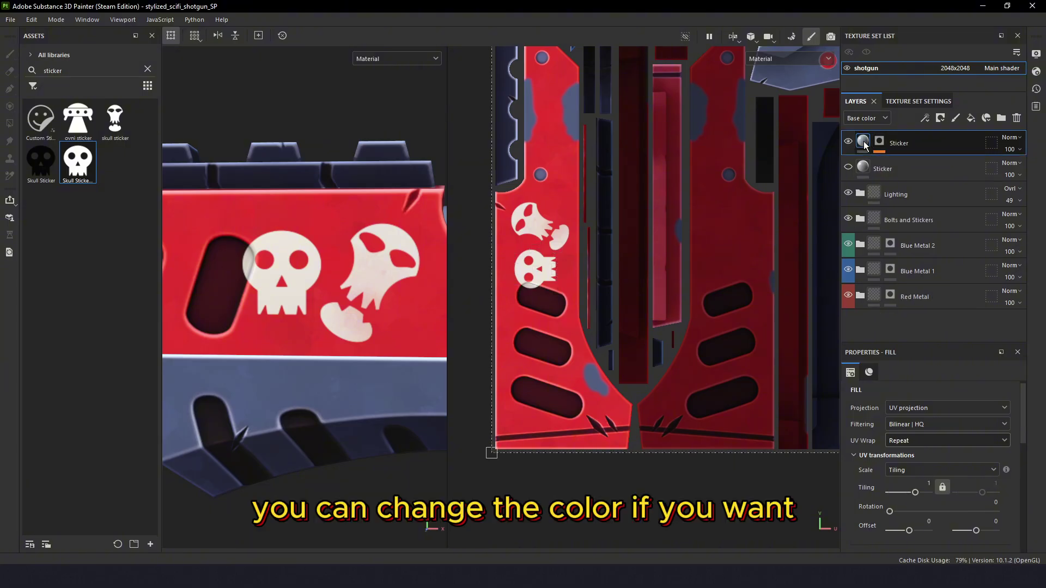
scroll(926, 452, down, 5)
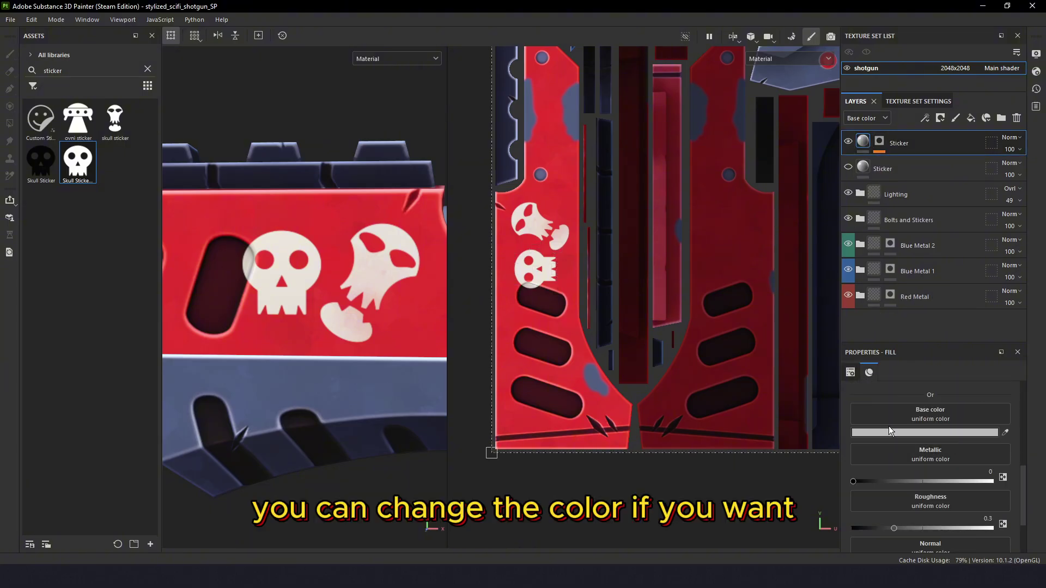
click(887, 433)
click(885, 420)
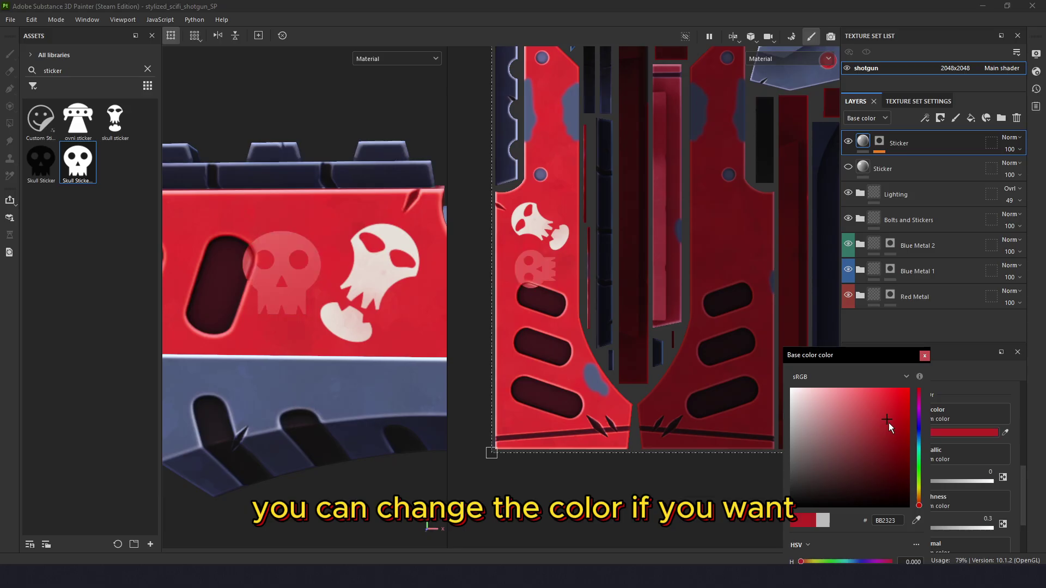
click(886, 450)
drag(900, 469, 869, 433)
drag(915, 473, 916, 445)
drag(838, 426, 791, 388)
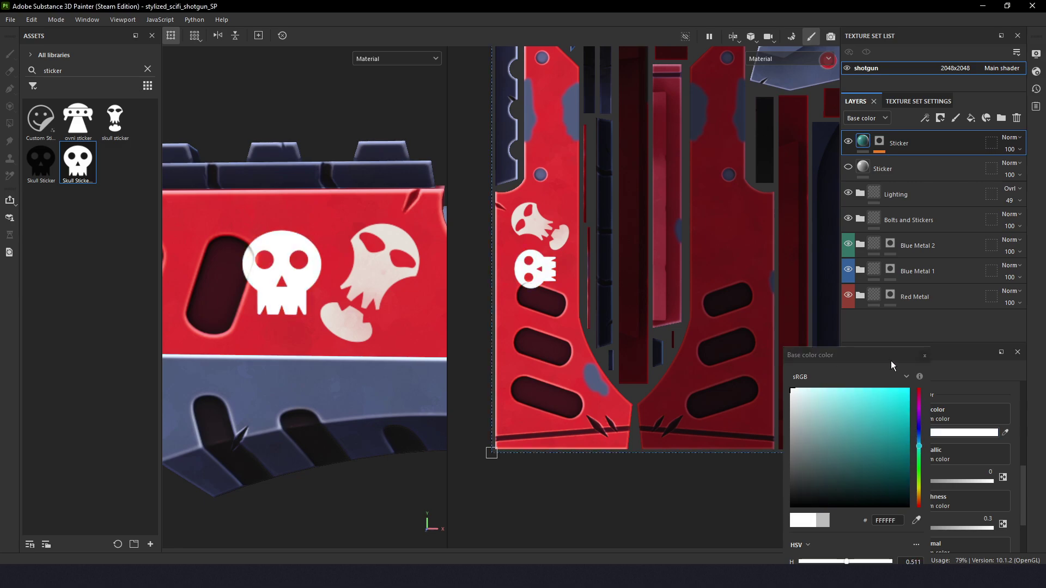
click(925, 355)
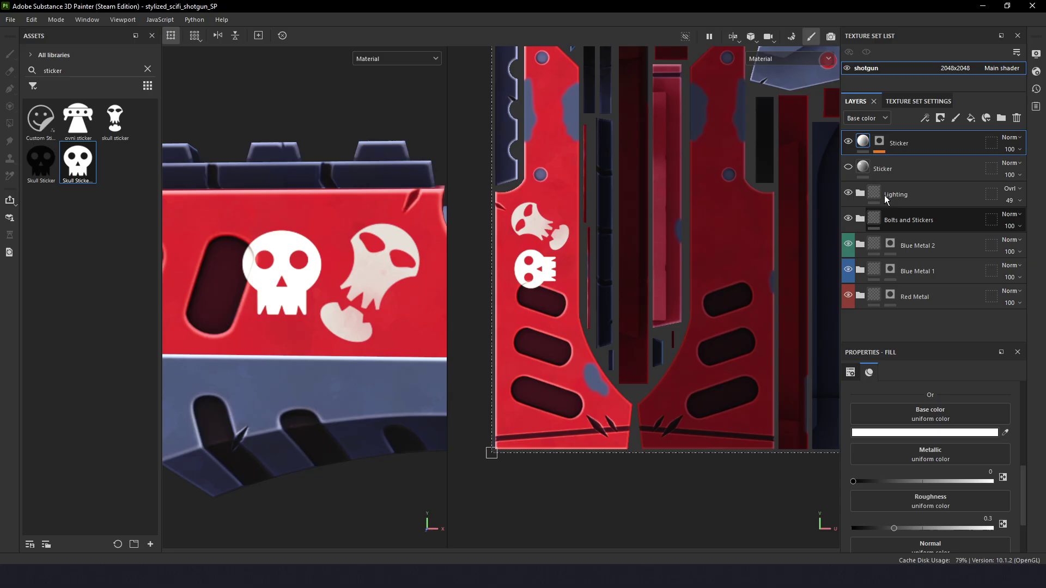
Replace the grayscale input of the mask's fill with the black Skull Sticker.
click(879, 141)
click(915, 162)
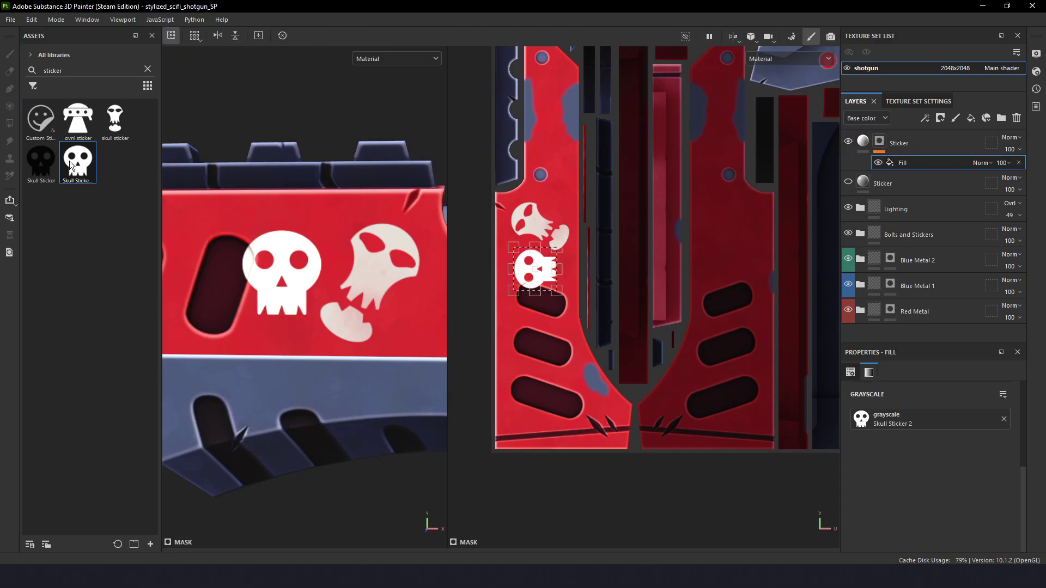
drag(45, 170, 915, 421)
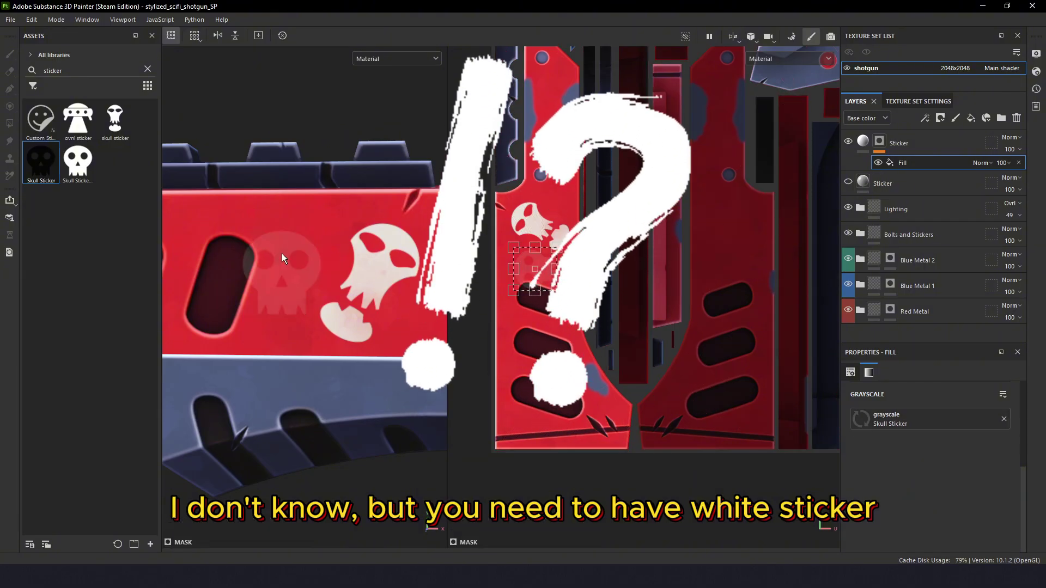
scroll(279, 273, up, 2)
drag(279, 273, 276, 250)
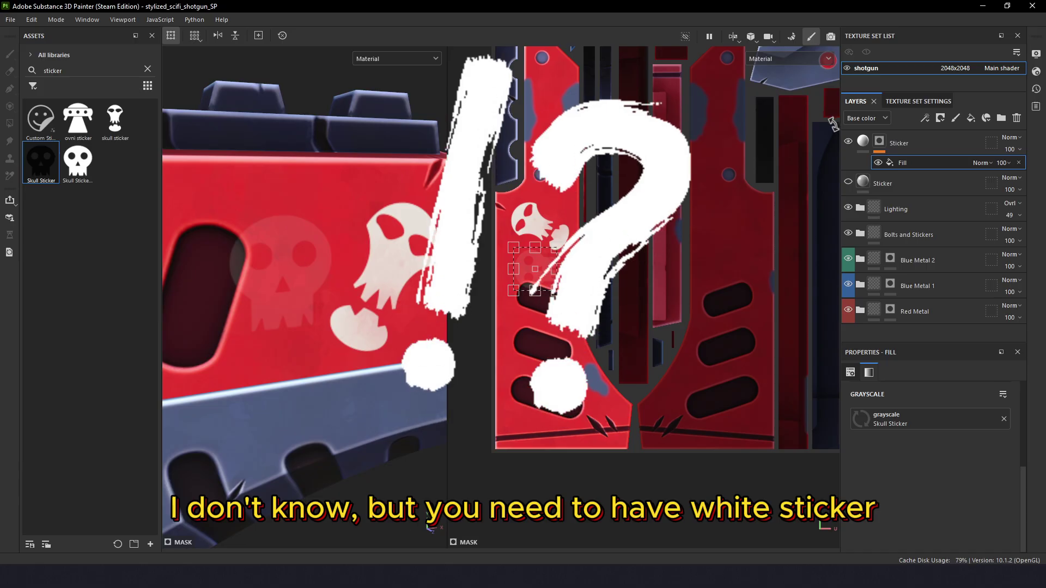
Inspect the upper Sticker layer's base color together with the black skull on the red body.
click(864, 141)
click(936, 499)
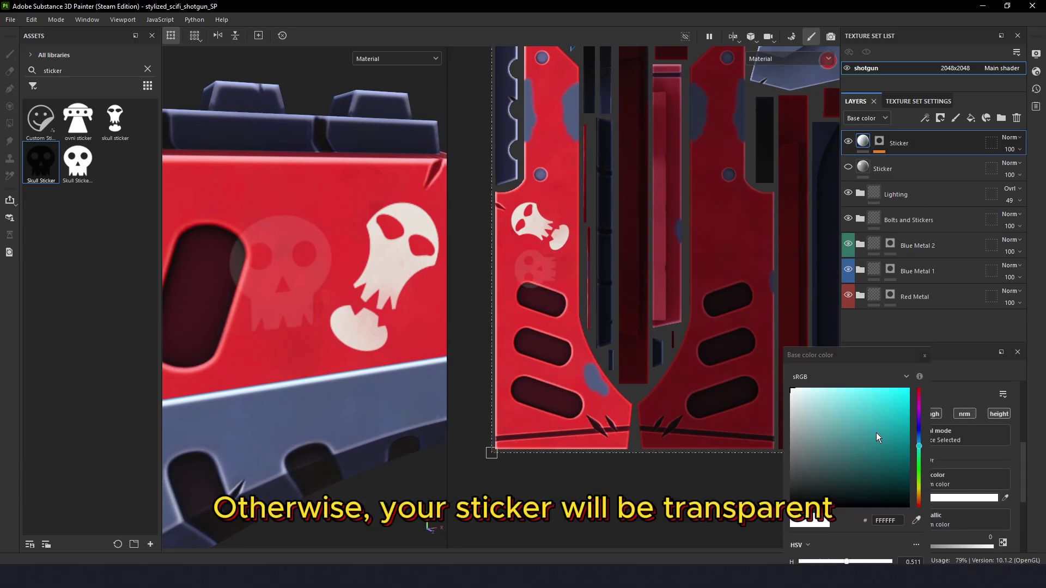
drag(896, 419, 864, 406)
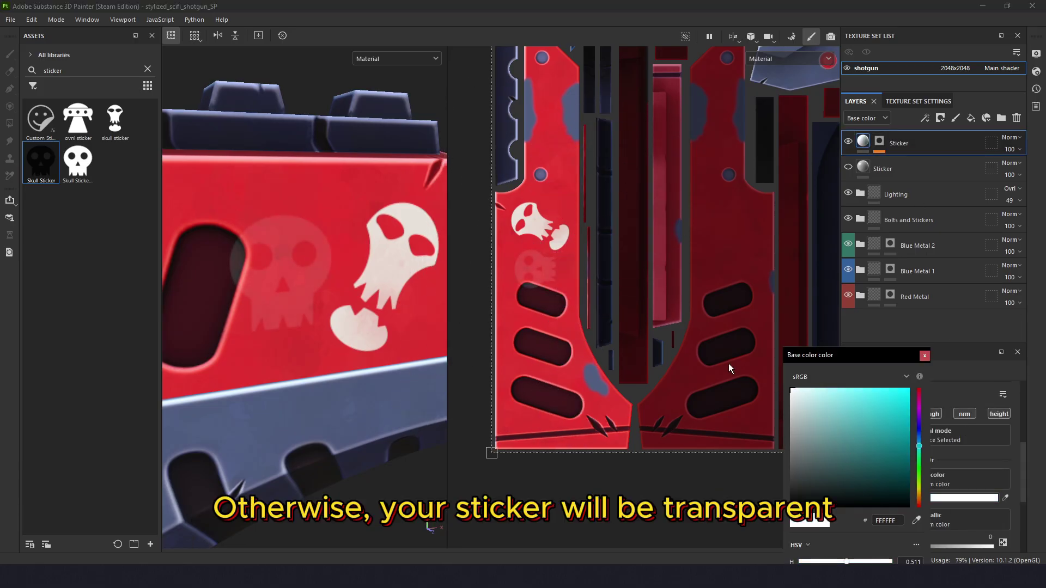
click(944, 363)
click(924, 356)
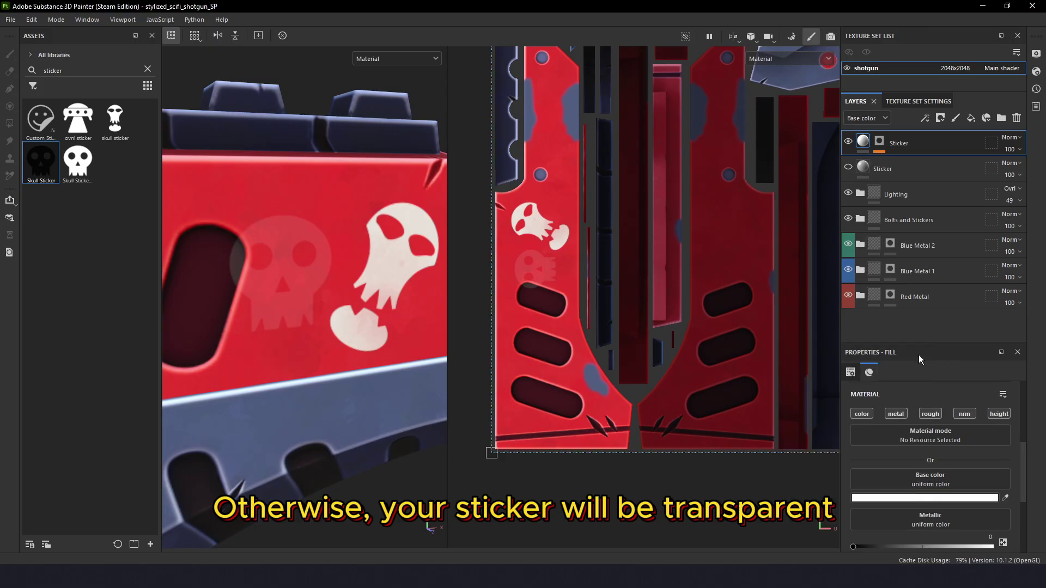
drag(359, 322, 376, 297)
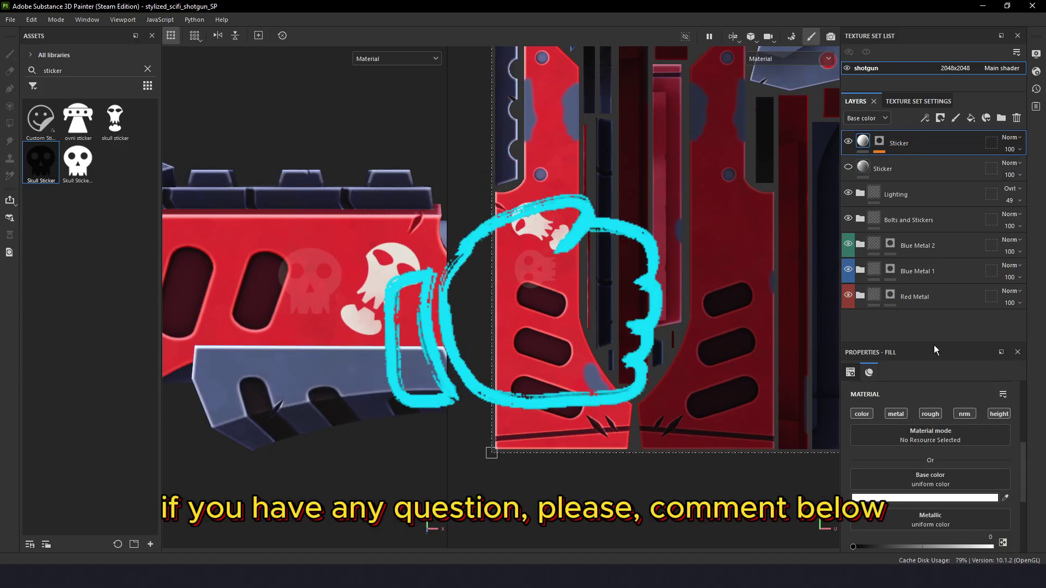
Select the fill effect in the upper Sticker layer's mask.
key(1)
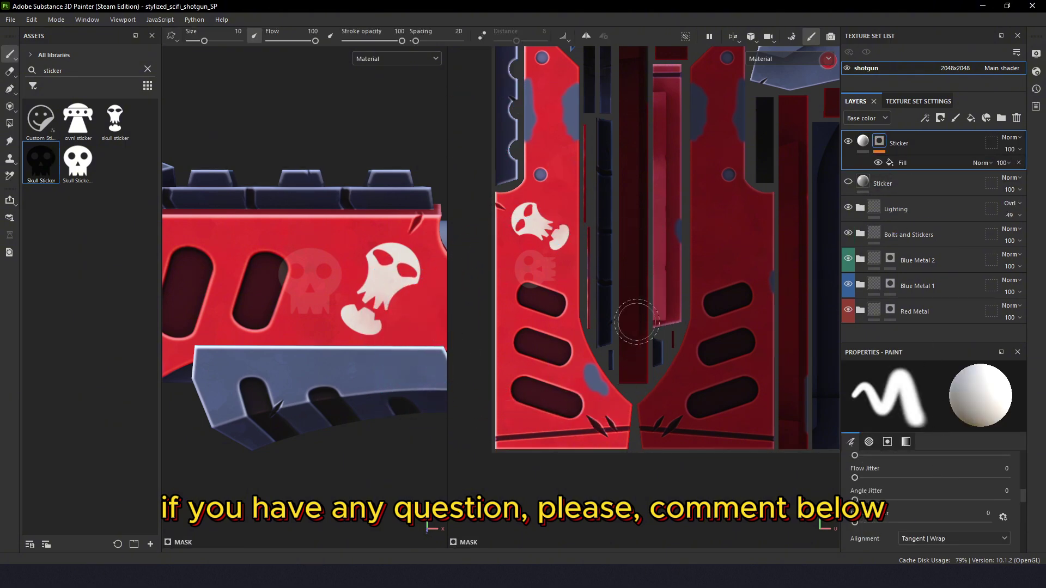
click(909, 161)
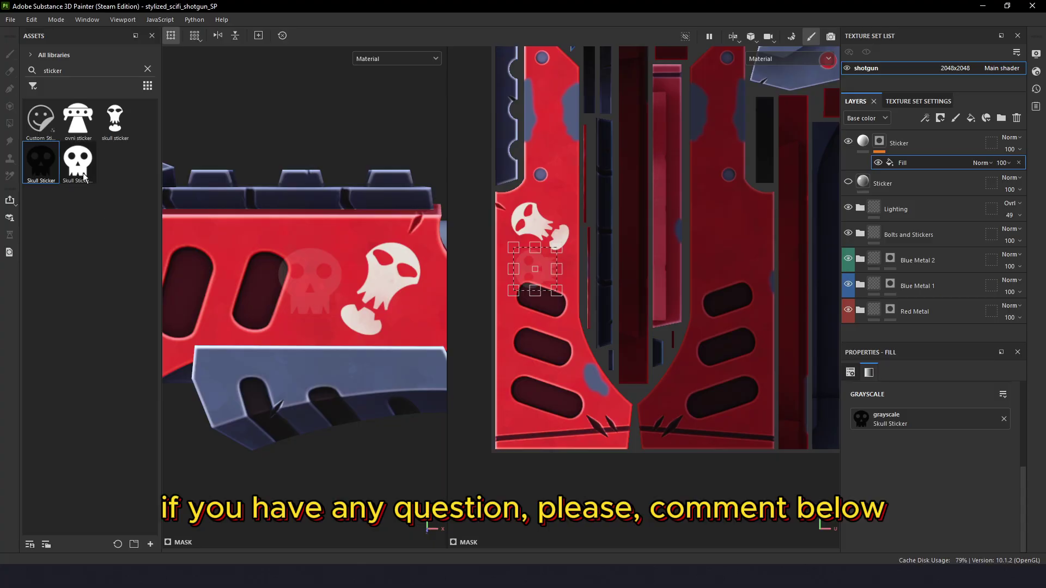